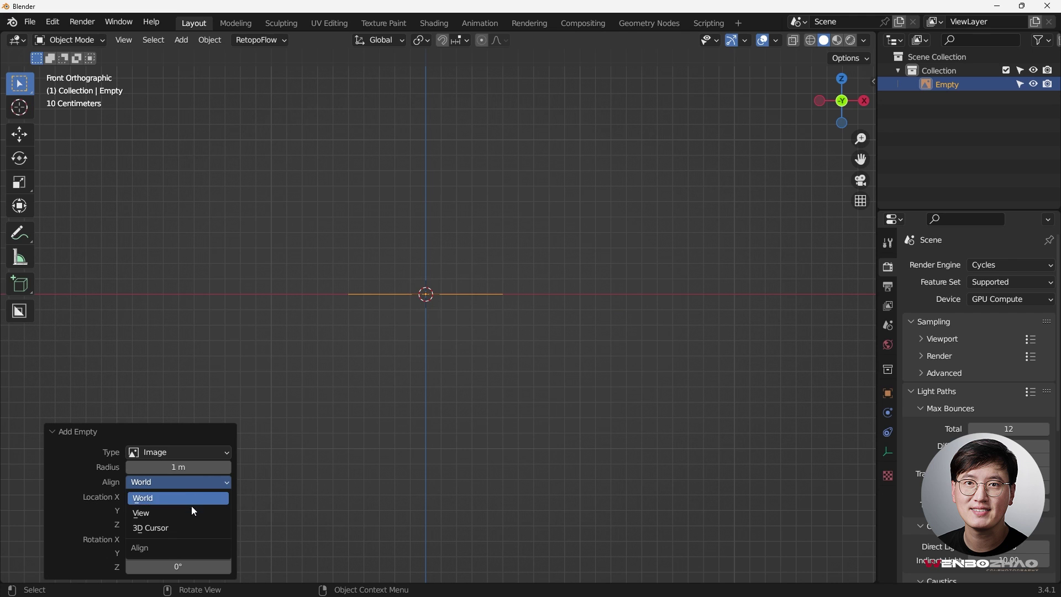
Step: Align the new image empty to the view so that it faces the front
{"action": "left_click", "coordinate": [191, 511]}
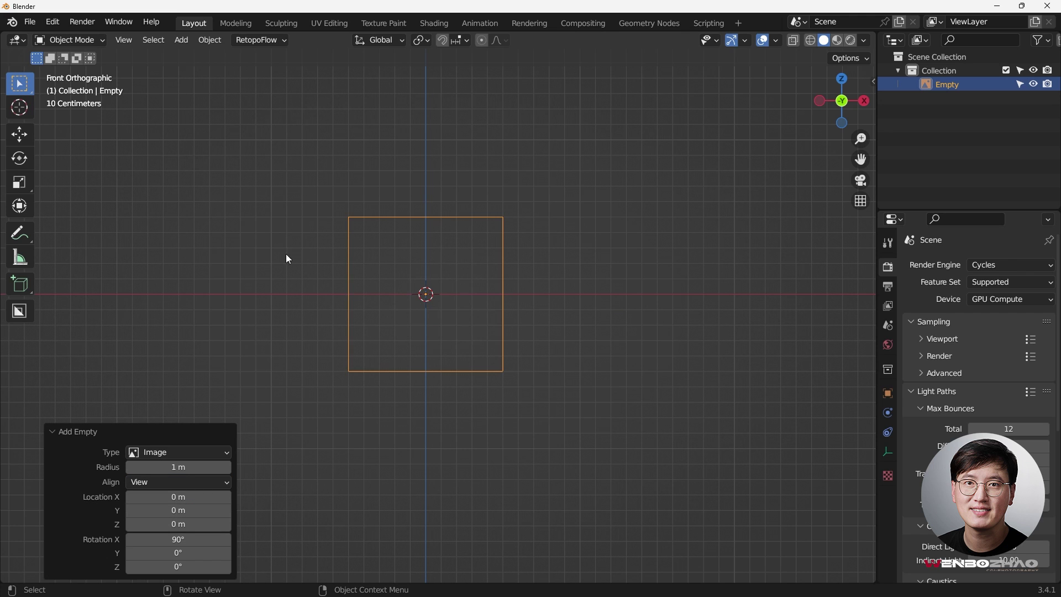
{"action": "scroll", "coordinate": [490, 299], "scroll_direction": "up", "scroll_amount": 2}
{"action": "middle_click_drag", "start_coordinate": [381, 302], "coordinate": [483, 290], "text": "shift"}
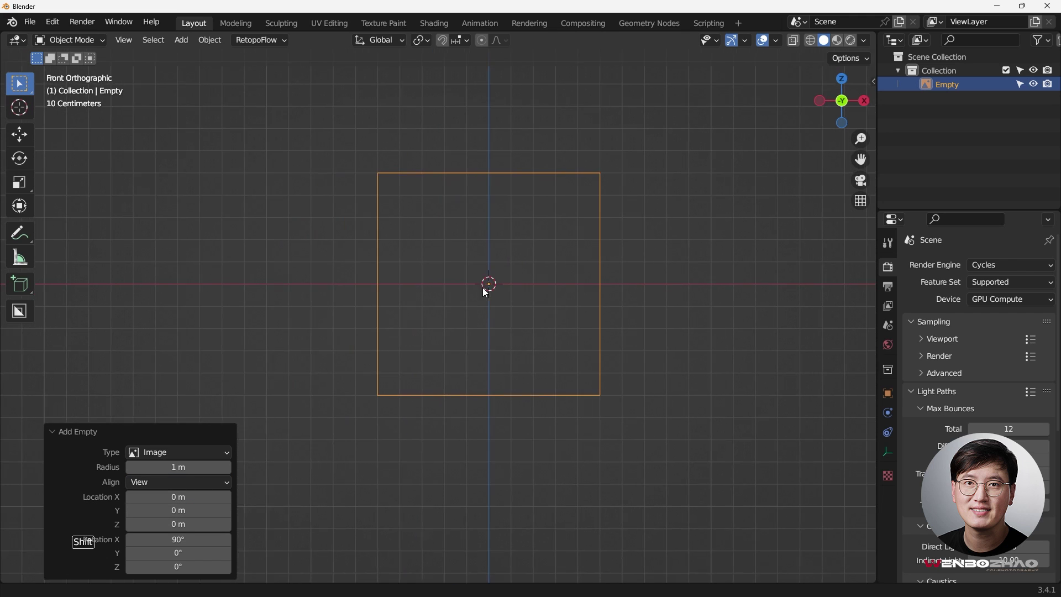
{"action": "middle_click_drag", "start_coordinate": [588, 347], "coordinate": [549, 346], "text": "shift"}
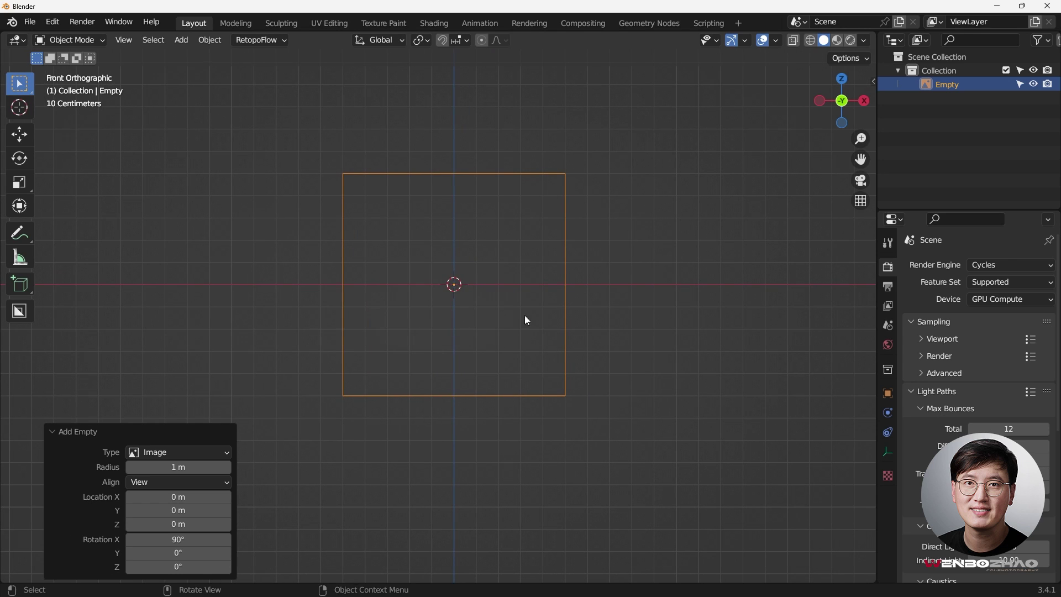
Step: Load Blender logo.png as the image of the empty
{"action": "left_click", "coordinate": [888, 453]}
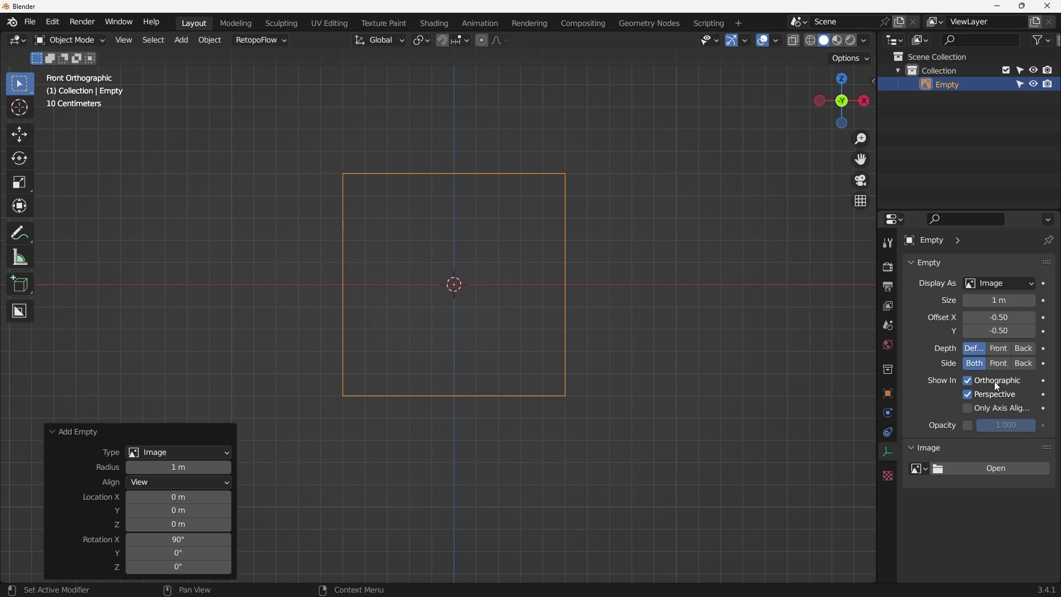
{"action": "left_click", "coordinate": [960, 469]}
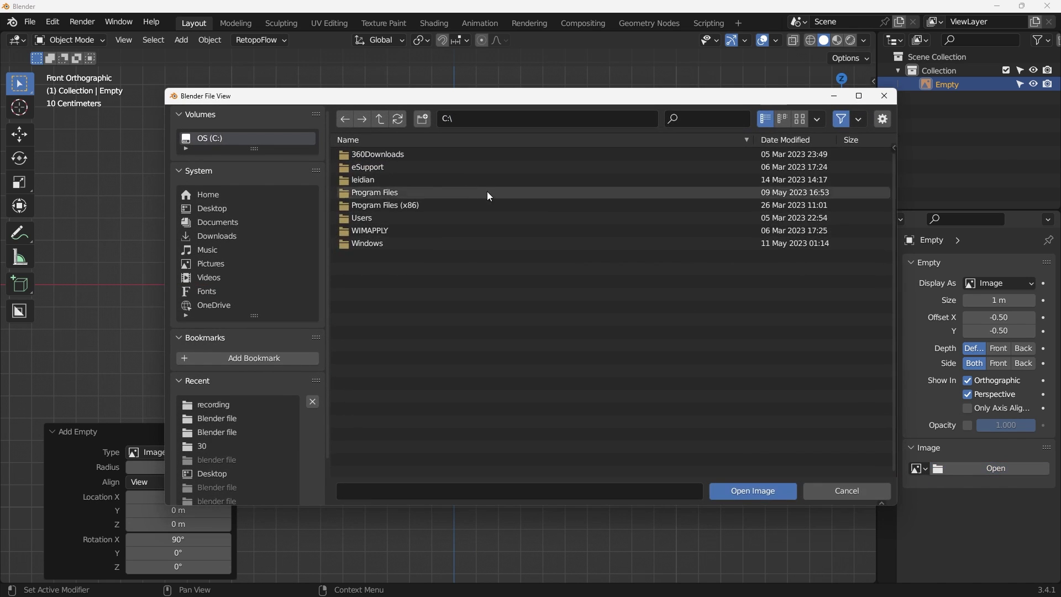
{"action": "left_click", "coordinate": [756, 492]}
{"action": "scroll", "coordinate": [489, 254], "scroll_direction": "up", "scroll_amount": 3}
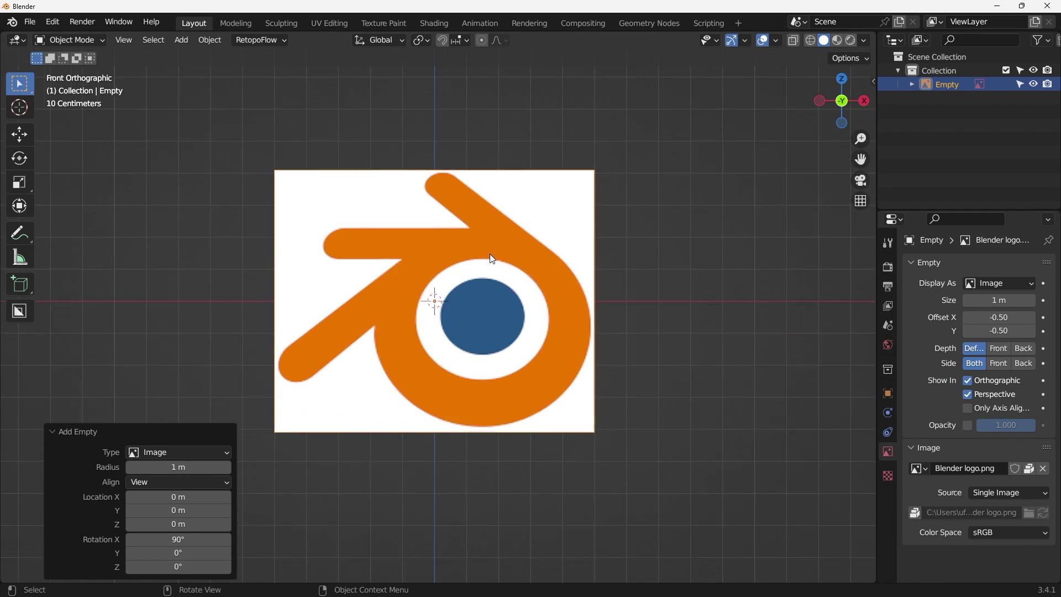
{"action": "scroll", "coordinate": [459, 280], "scroll_direction": "down", "scroll_amount": 2}
{"action": "middle_click_drag", "start_coordinate": [525, 296], "coordinate": [551, 283], "text": "shift"}
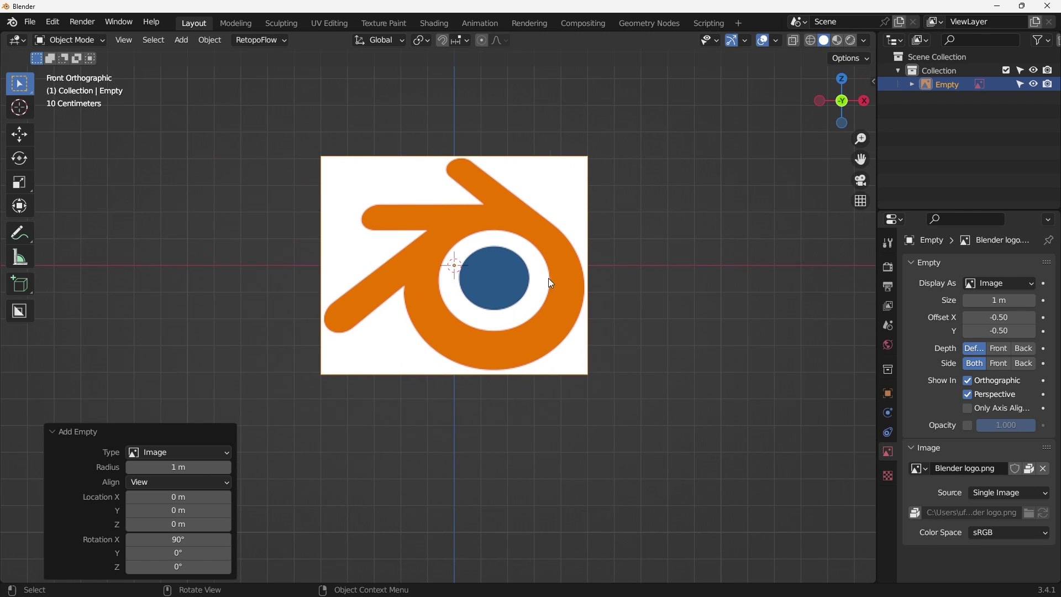
Step: Enable opacity for the reference image and lower it to about 0.2
{"action": "left_click", "coordinate": [968, 425]}
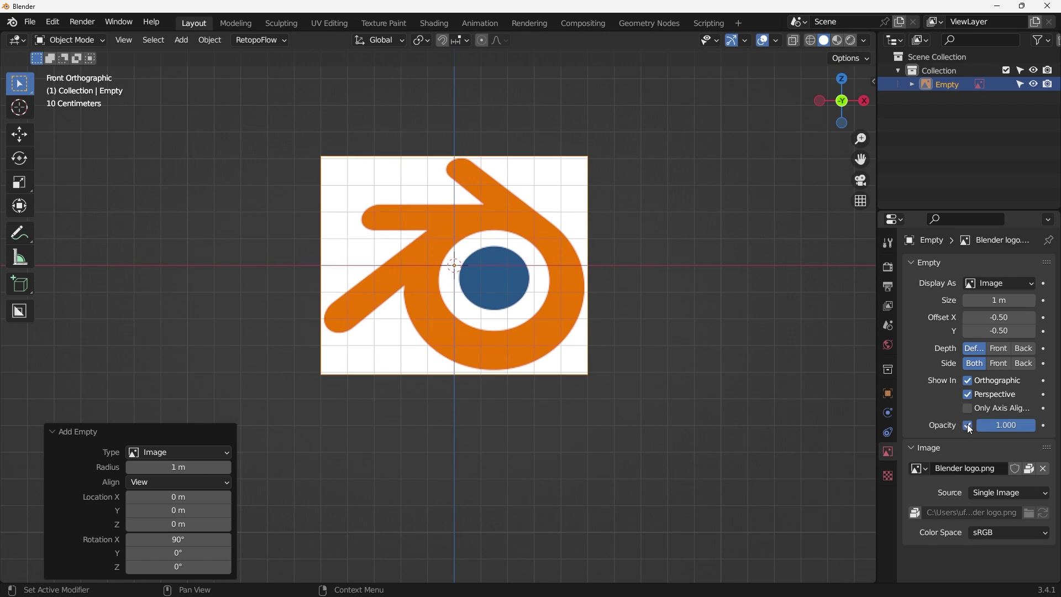
{"action": "left_click_drag", "start_coordinate": [1020, 425], "coordinate": [974, 425]}
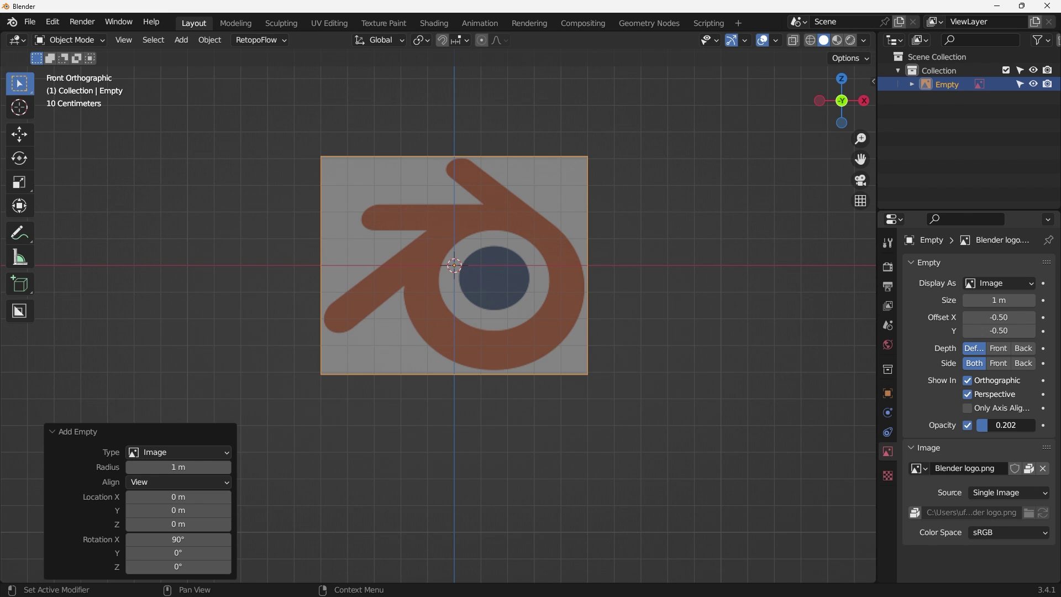
{"action": "left_click", "coordinate": [991, 425]}
{"action": "left_click", "coordinate": [591, 287]}
{"action": "scroll", "coordinate": [498, 266], "scroll_direction": "up", "scroll_amount": 2}
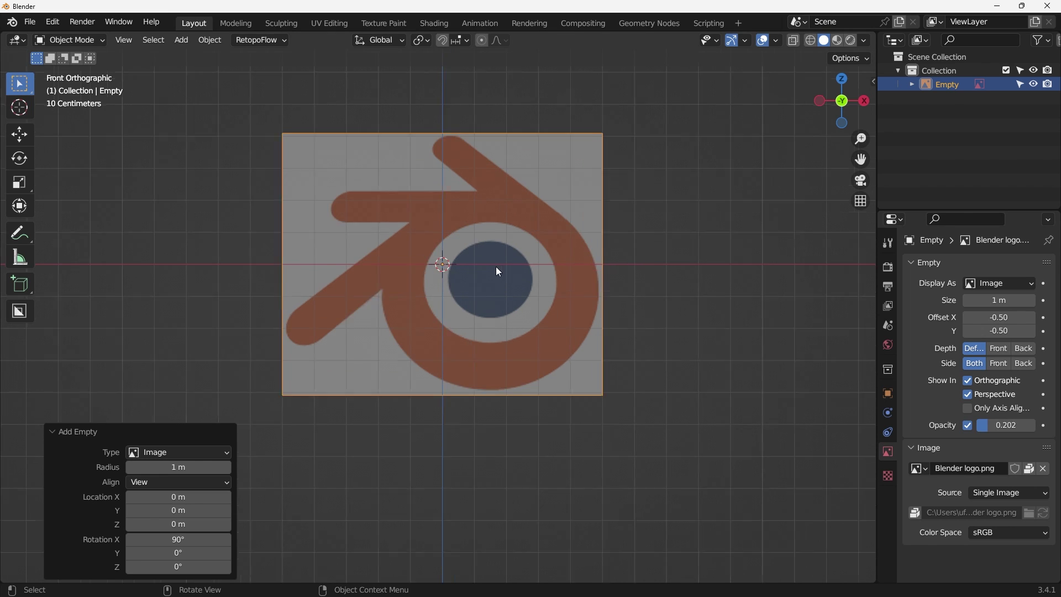
Step: Move the logo image about -0.15 m in X and 0.04 m in Z to centre its blue disc on the world origin
{"action": "key", "text": "g"}
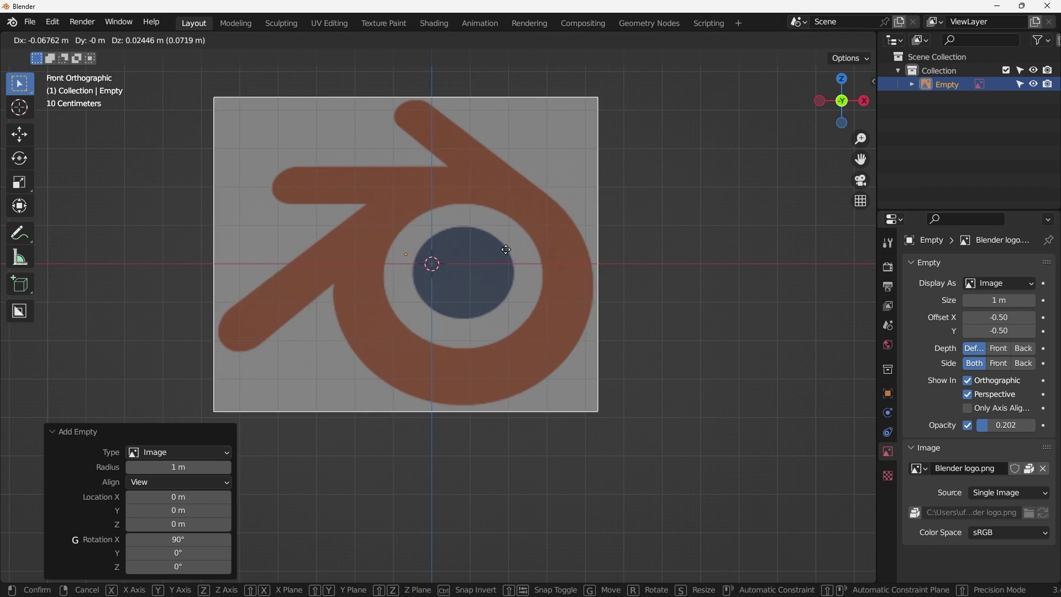
{"action": "left_click", "coordinate": [474, 240]}
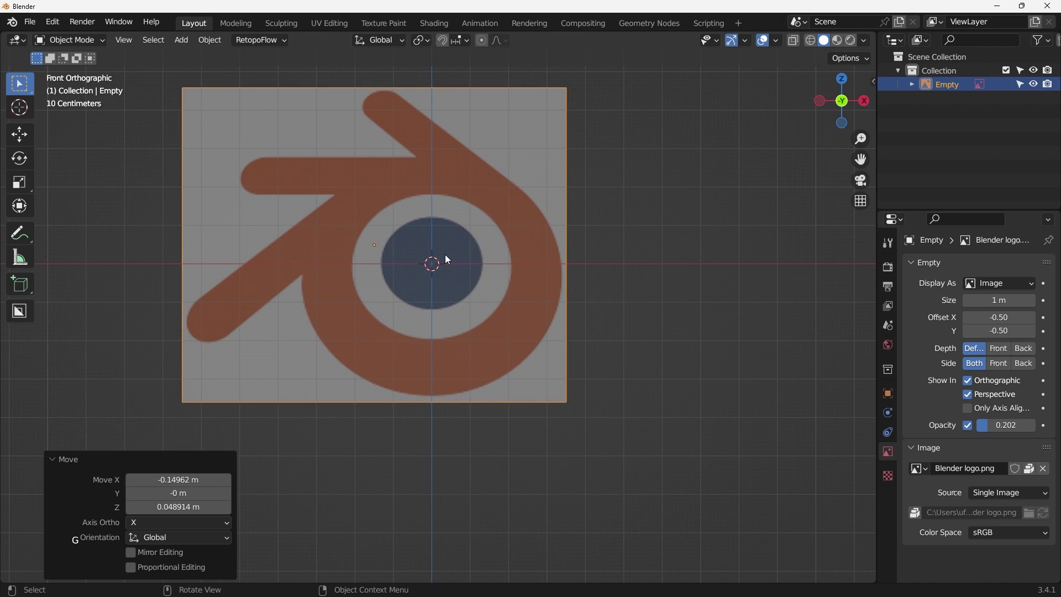
{"action": "scroll", "coordinate": [445, 255], "scroll_direction": "up", "scroll_amount": 3}
{"action": "scroll", "coordinate": [432, 220], "scroll_direction": "up", "scroll_amount": 2}
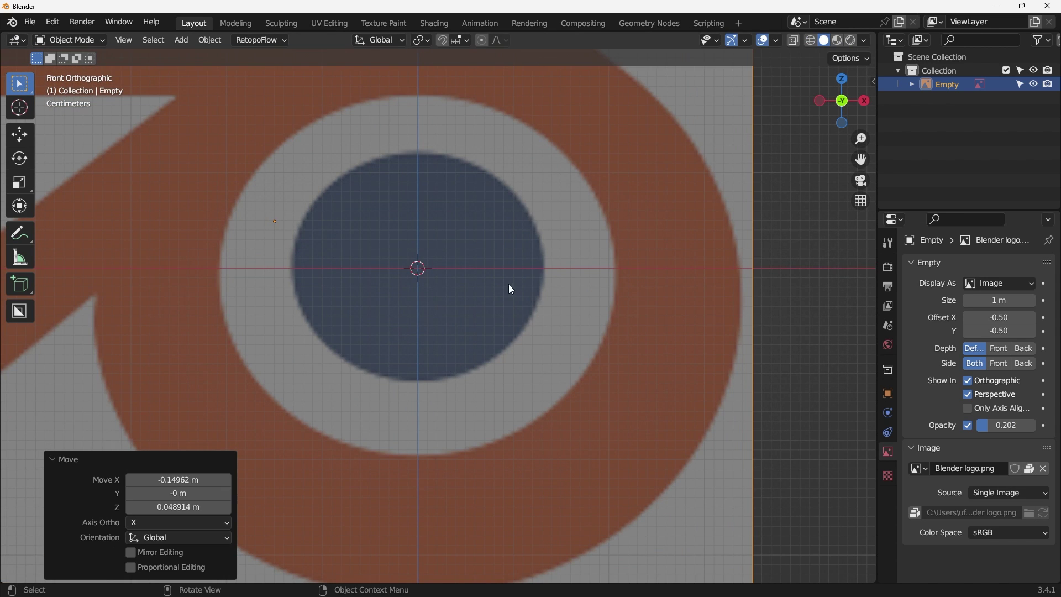
{"action": "key", "text": "g"}
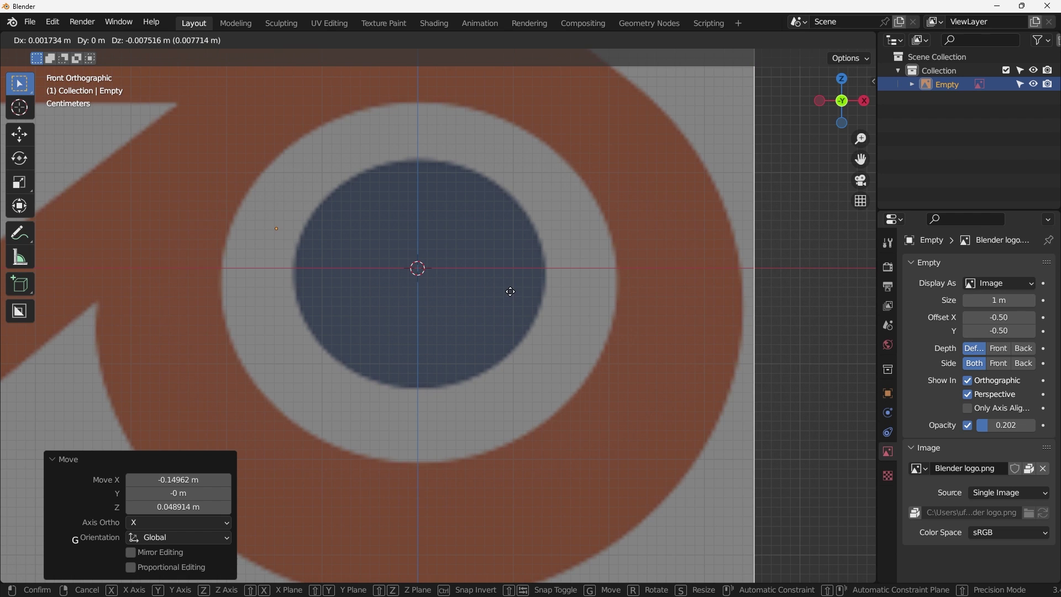
{"action": "left_click", "coordinate": [511, 292]}
{"action": "scroll", "coordinate": [497, 285], "scroll_direction": "down", "scroll_amount": 3}
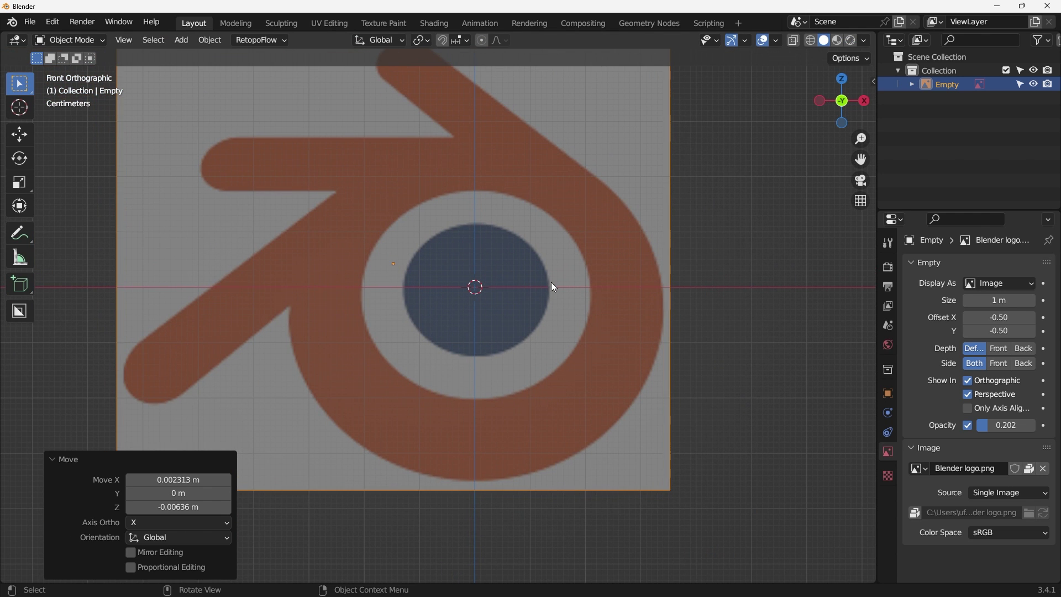
{"action": "scroll", "coordinate": [520, 260], "scroll_direction": "up", "scroll_amount": 1}
{"action": "scroll", "coordinate": [516, 260], "scroll_direction": "down", "scroll_amount": 1}
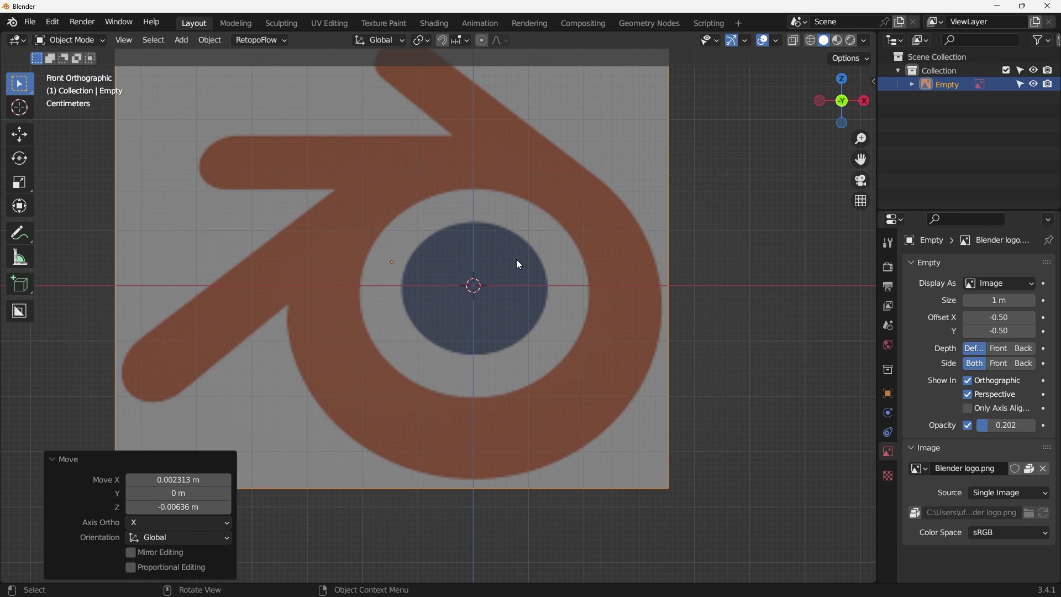
Step: Add a mesh circle with 16 vertices at the origin, aligned to the view
{"action": "left_click", "coordinate": [744, 216]}
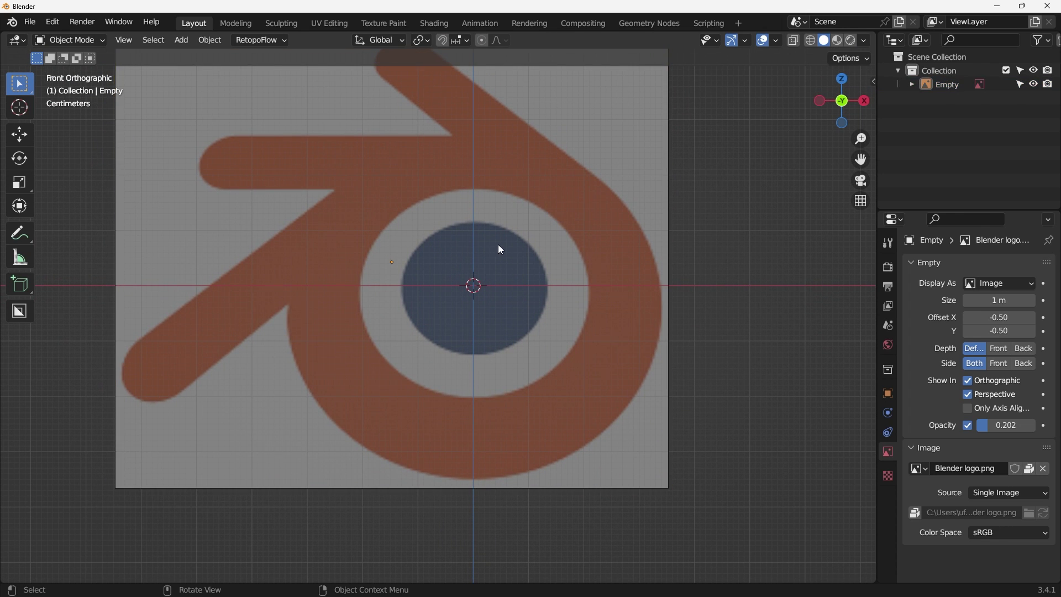
{"action": "key", "text": "shift+a"}
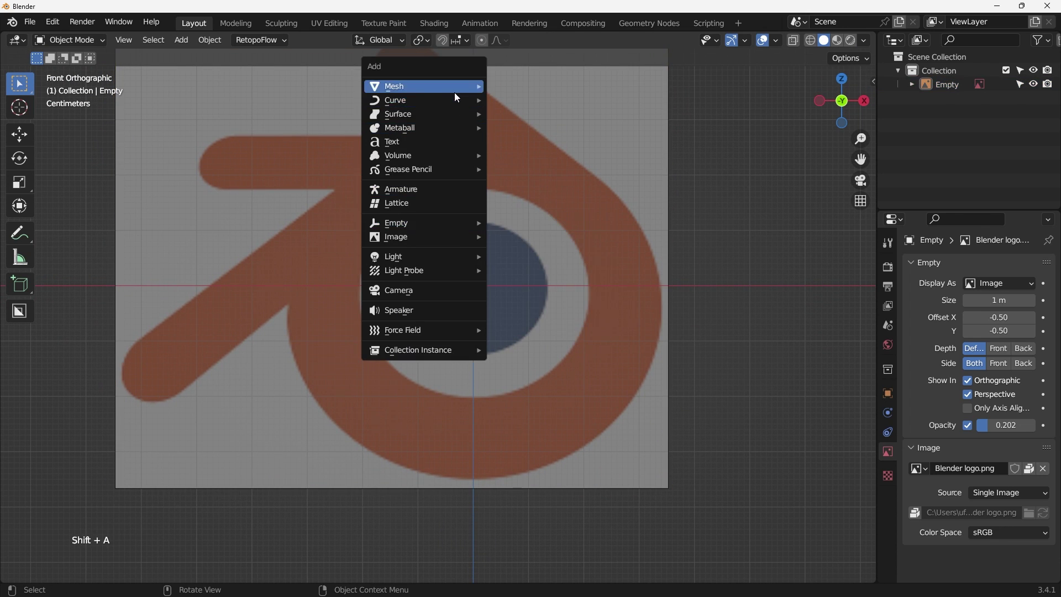
{"action": "mouse_move", "coordinate": [456, 97]}
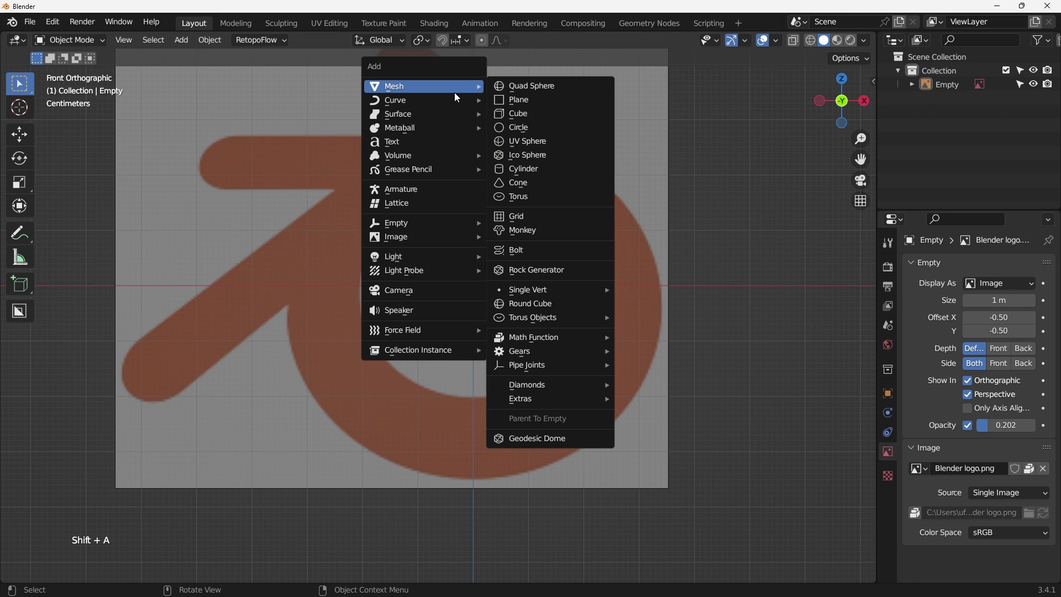
{"action": "left_click", "coordinate": [542, 127]}
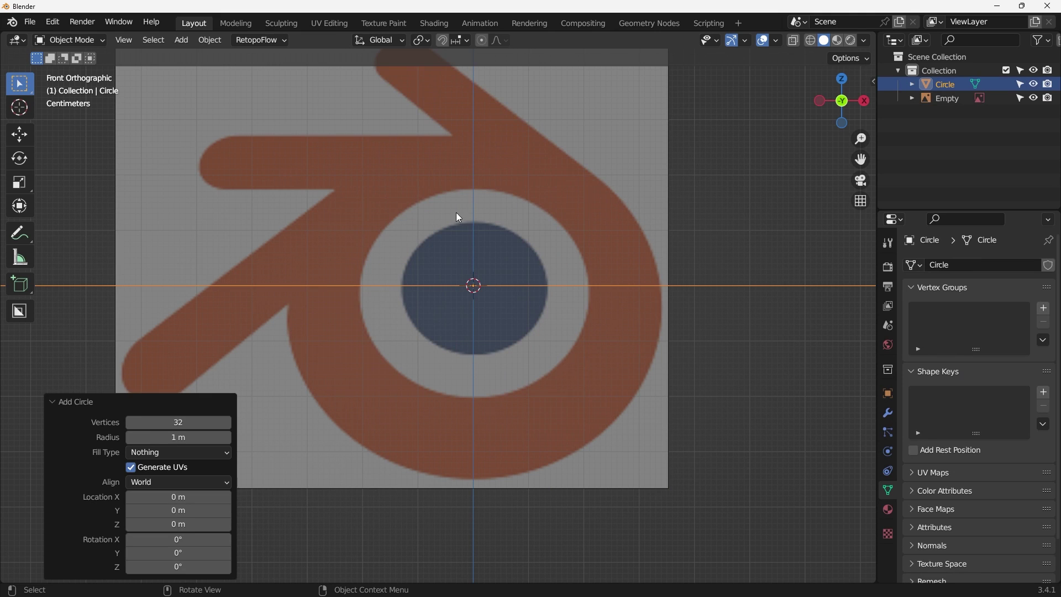
{"action": "left_click", "coordinate": [194, 424]}
{"action": "type", "text": "16"}
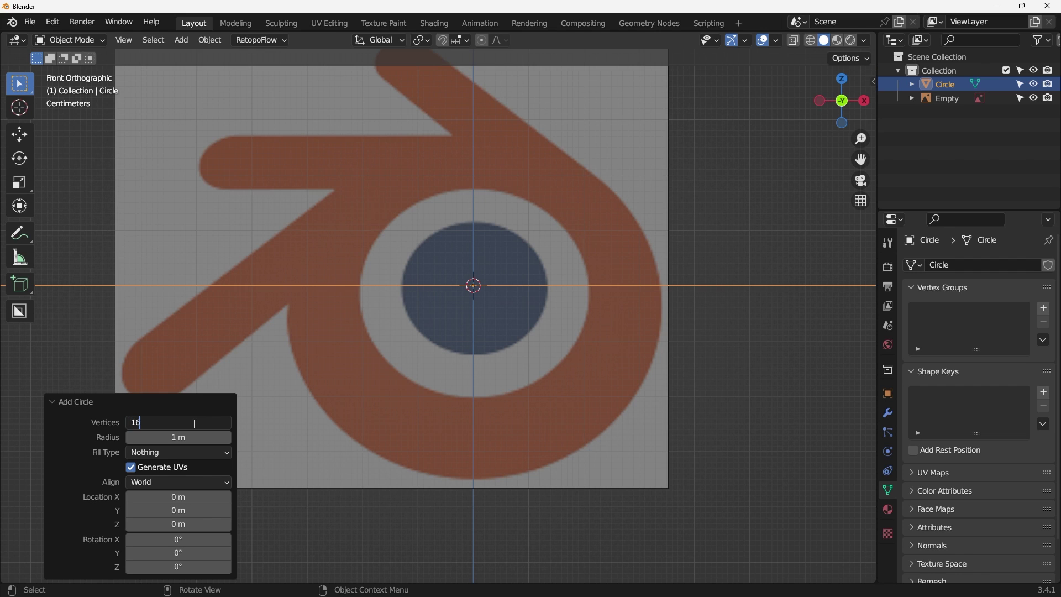
{"action": "key", "text": "Return"}
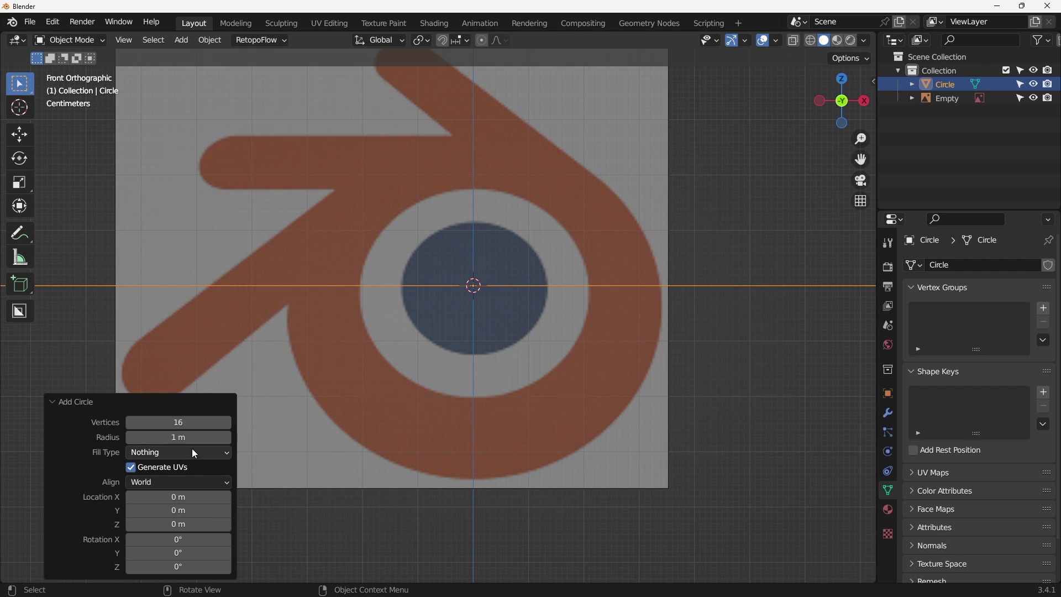
{"action": "left_click", "coordinate": [160, 482]}
{"action": "left_click", "coordinate": [158, 518]}
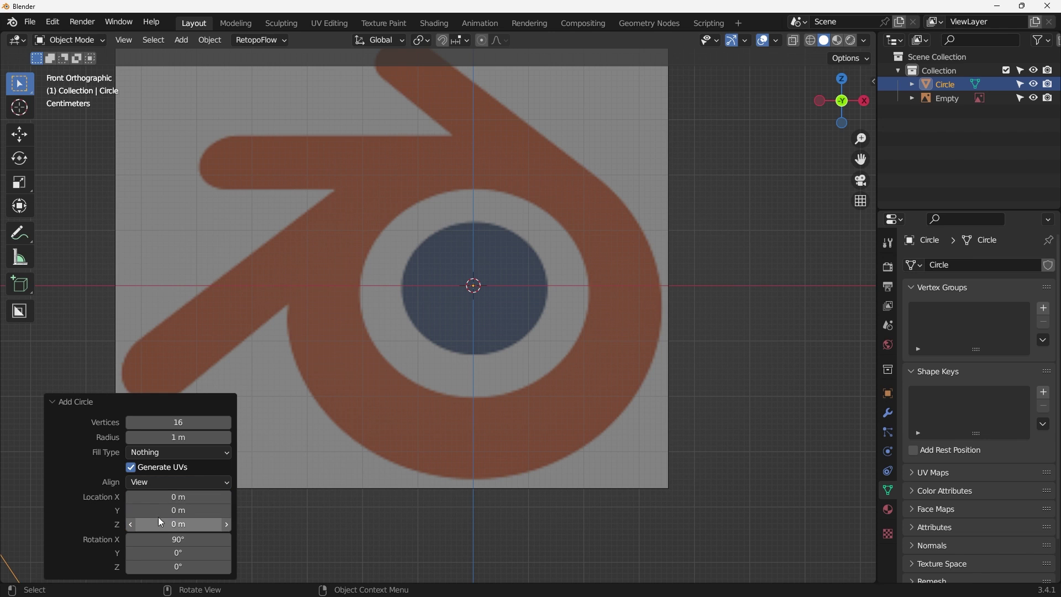
Step: Scale the circle down uniformly to about 0.117 so it fits the logo's blue disc
{"action": "scroll", "coordinate": [545, 346], "scroll_direction": "down", "scroll_amount": 4}
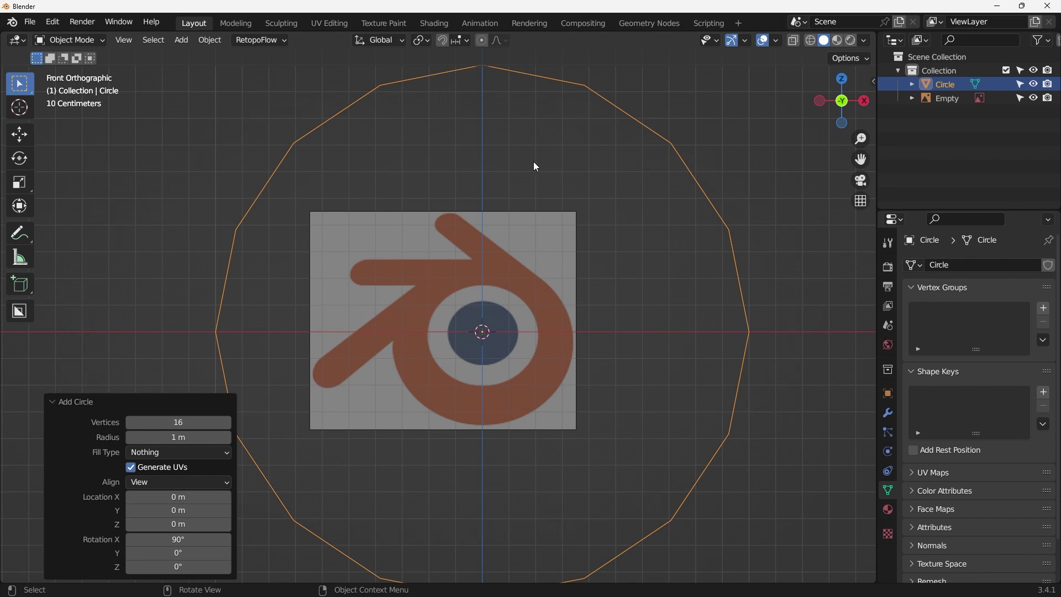
{"action": "key", "text": "s"}
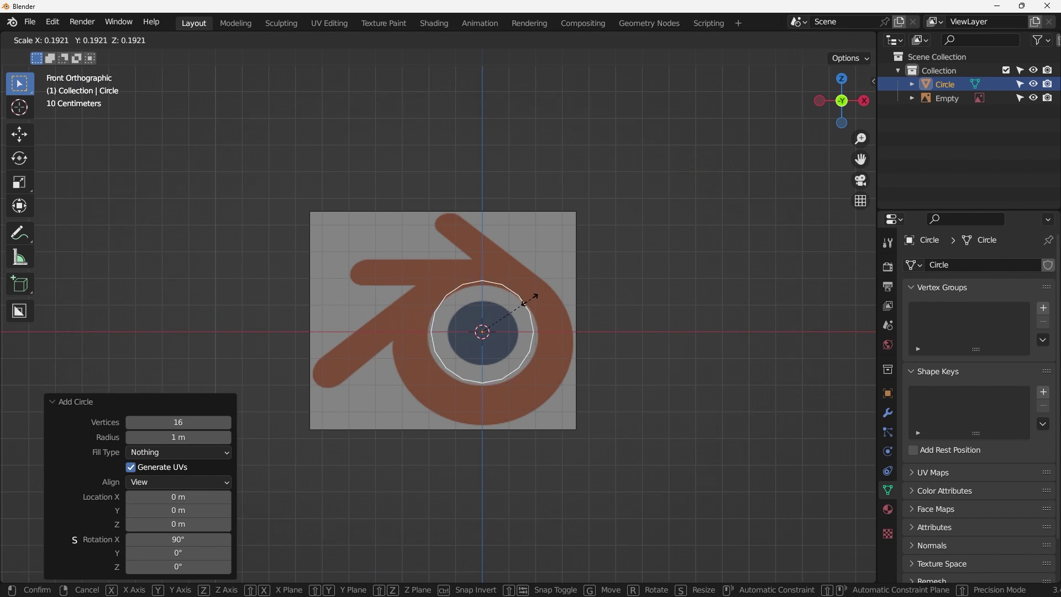
{"action": "left_click", "coordinate": [510, 310]}
{"action": "scroll", "coordinate": [506, 310], "scroll_direction": "up", "scroll_amount": 7}
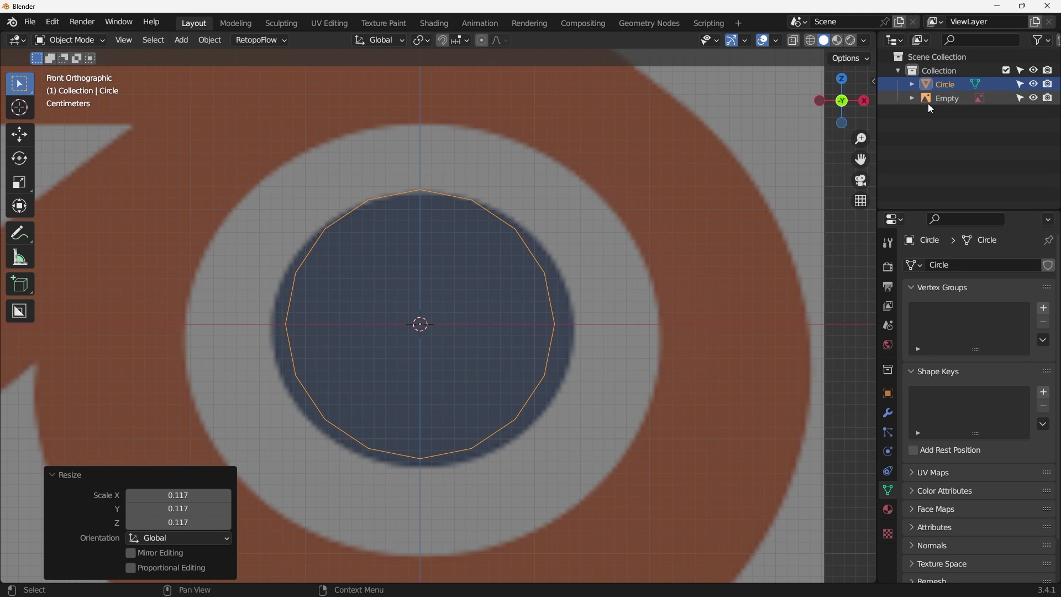
Step: Move the logo image up along Z by about 0.004 m to align its blue disc with the circle
{"action": "left_click", "coordinate": [943, 98]}
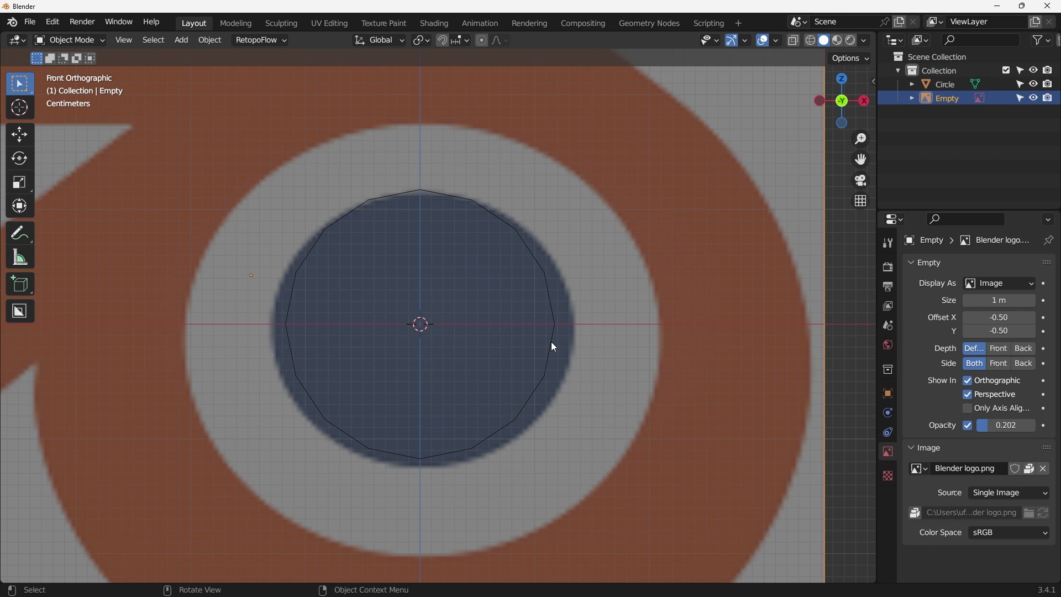
{"action": "key", "text": "g"}
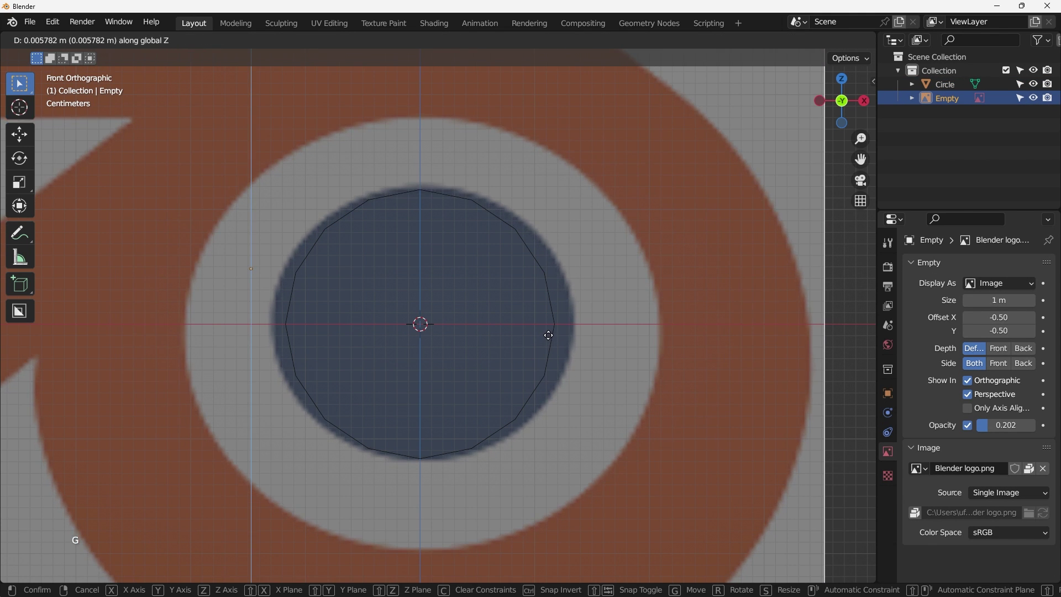
{"action": "left_click", "coordinate": [548, 339]}
{"action": "scroll", "coordinate": [549, 339], "scroll_direction": "down", "scroll_amount": 2}
{"action": "scroll", "coordinate": [549, 338], "scroll_direction": "down", "scroll_amount": 2}
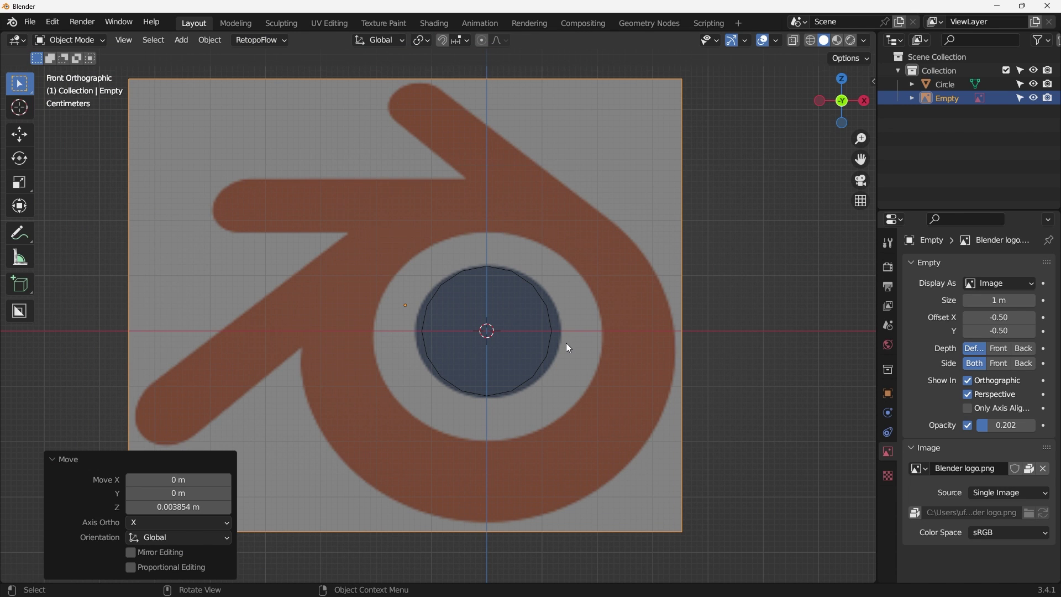
{"action": "scroll", "coordinate": [569, 347], "scroll_direction": "up", "scroll_amount": 5}
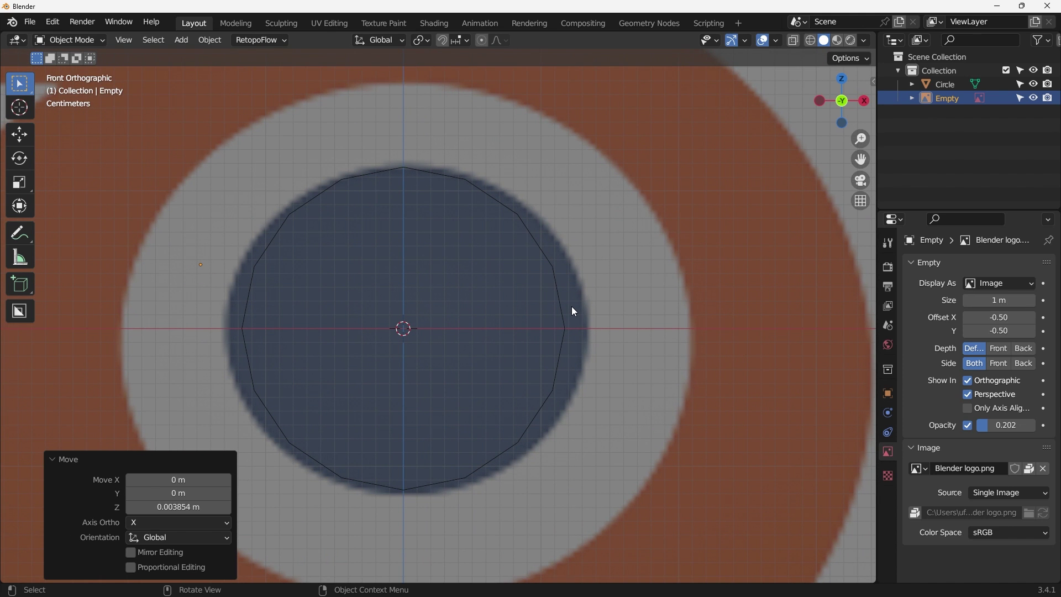
Step: Nudge the logo image slightly upward once more to centre its blue disc vertically on the circle
{"action": "left_click", "coordinate": [562, 300]}
{"action": "scroll", "coordinate": [561, 300], "scroll_direction": "up", "scroll_amount": 1}
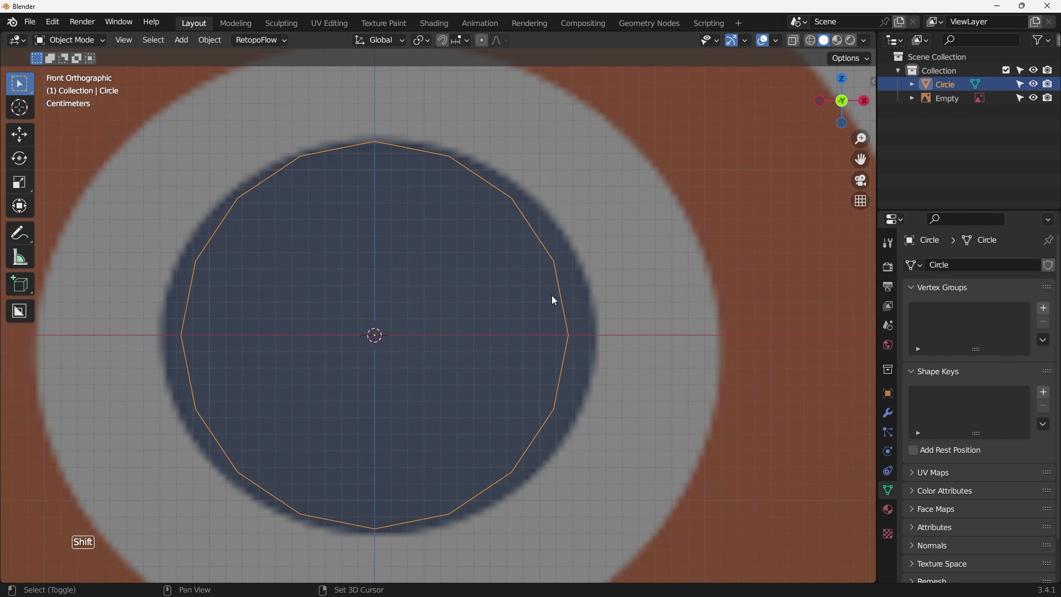
{"action": "middle_click_drag", "start_coordinate": [553, 296], "coordinate": [616, 274], "text": "shift"}
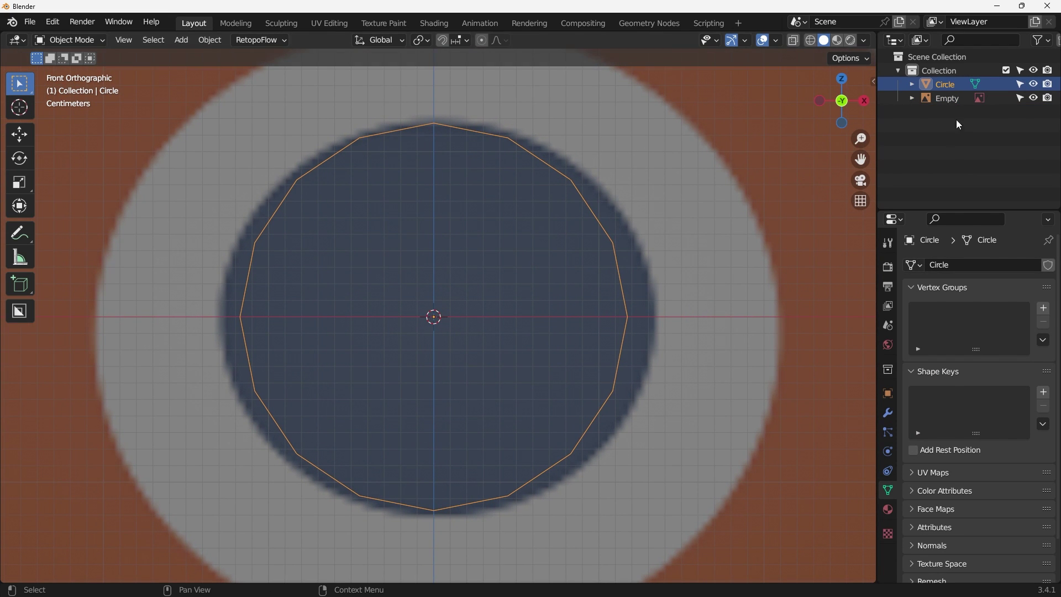
{"action": "left_click", "coordinate": [946, 98]}
{"action": "key", "text": "g"}
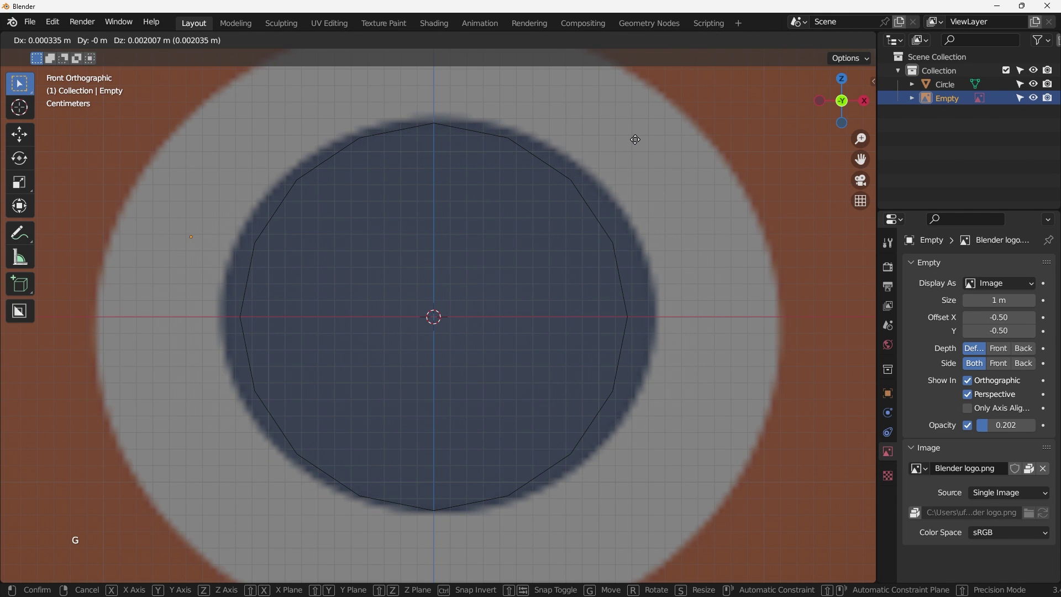
{"action": "left_click", "coordinate": [634, 141]}
Step: Stretch the mesh circle along X by about 1.09 to match the width of the blue disc
{"action": "left_click", "coordinate": [608, 250]}
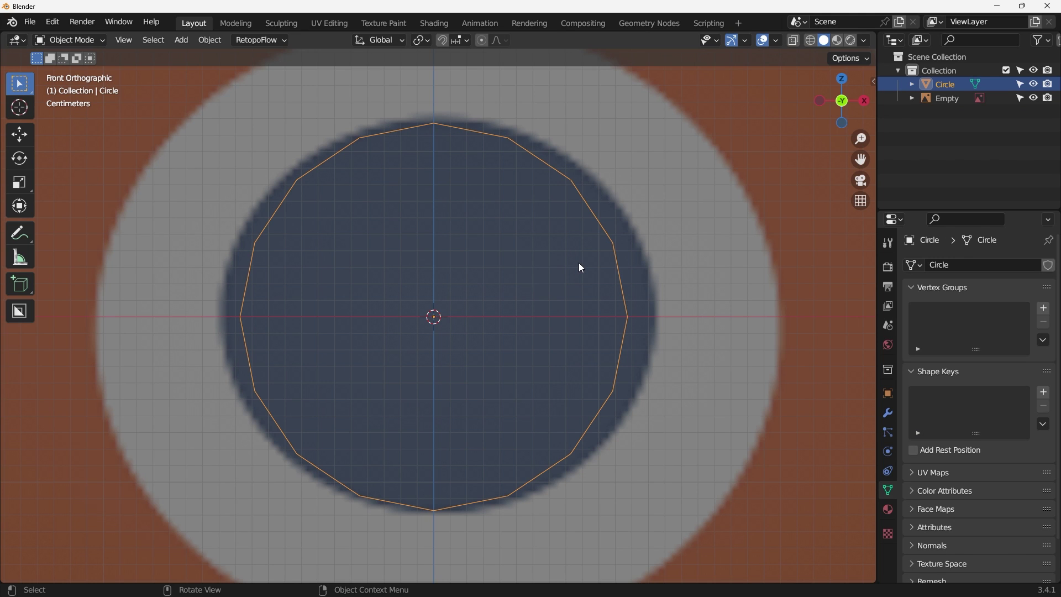
{"action": "key", "text": "s"}
{"action": "key", "text": "x"}
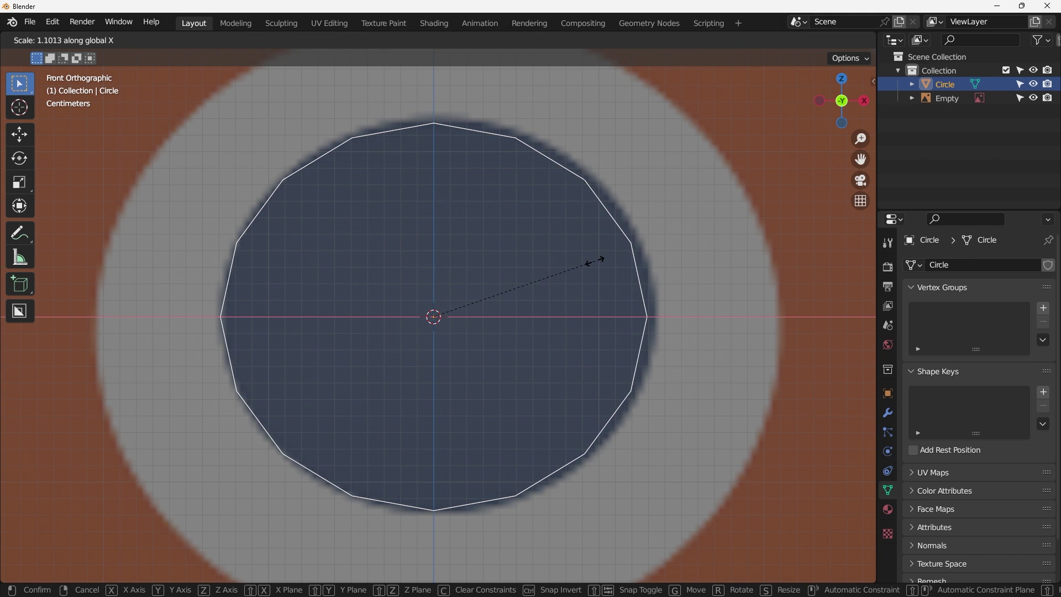
{"action": "left_click", "coordinate": [593, 260]}
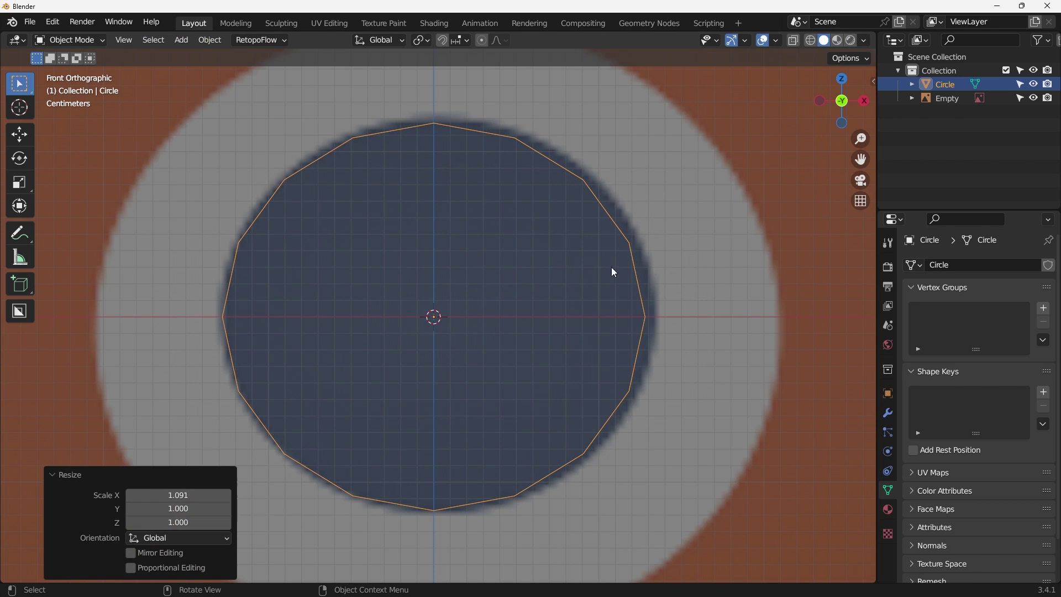
Step: Move the logo image along X by about -0.003 m to centre its blue disc on the circle
{"action": "left_click", "coordinate": [692, 296]}
{"action": "key", "text": "g"}
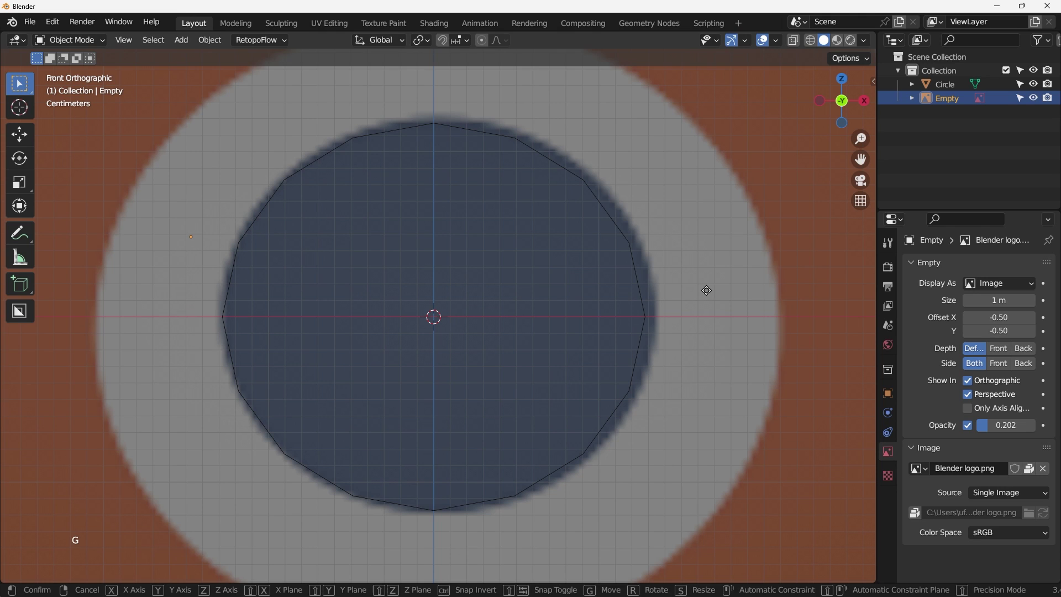
{"action": "key", "text": "x"}
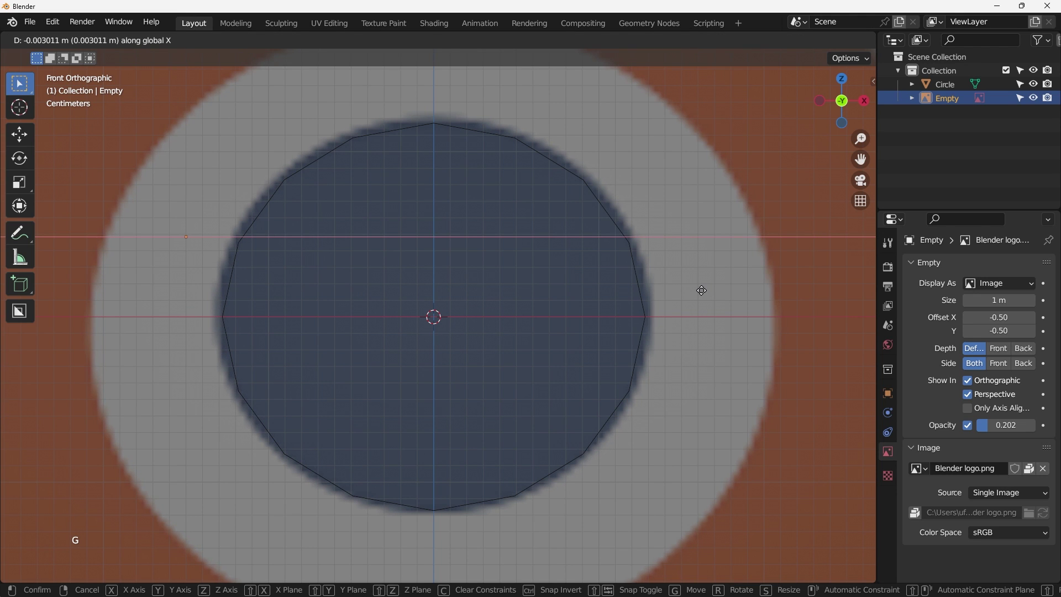
{"action": "left_click", "coordinate": [701, 291]}
Step: Widen the circle slightly along X by about 1.014 to meet the sides of the blue disc
{"action": "left_click", "coordinate": [641, 283]}
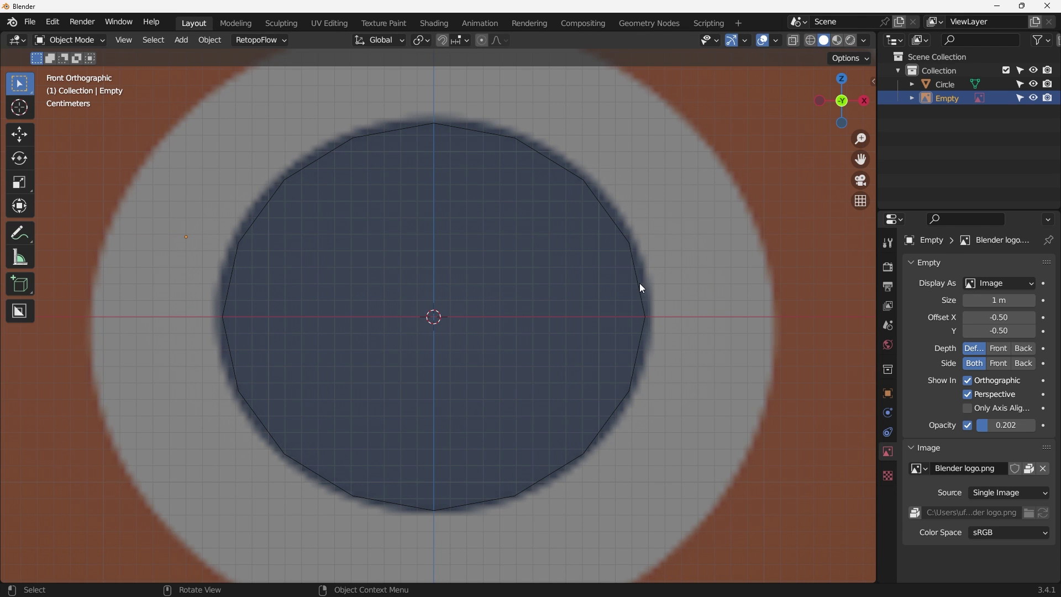
{"action": "left_click", "coordinate": [639, 283]}
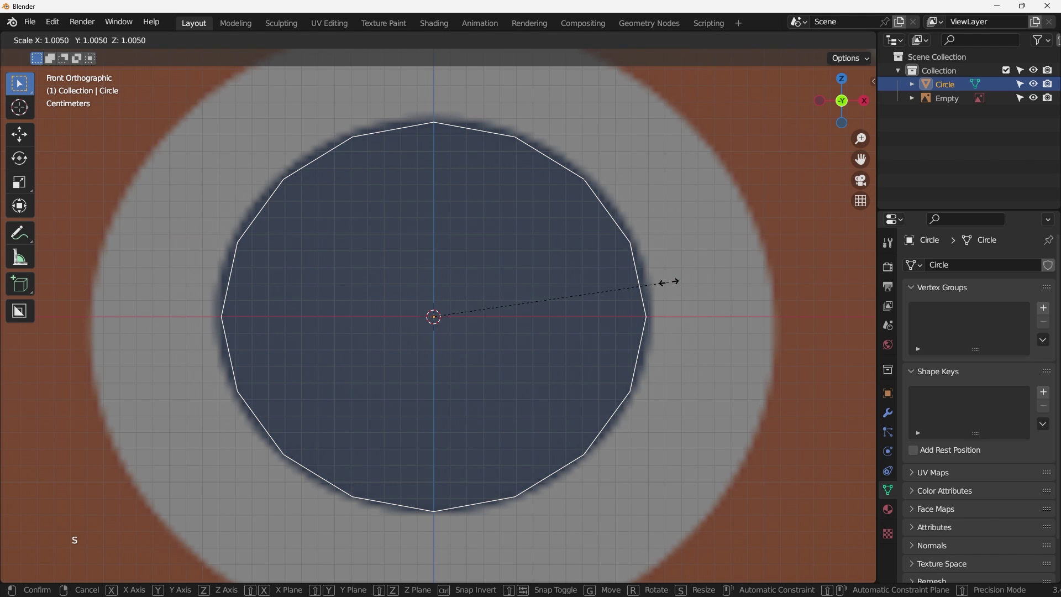
{"action": "key", "text": "x"}
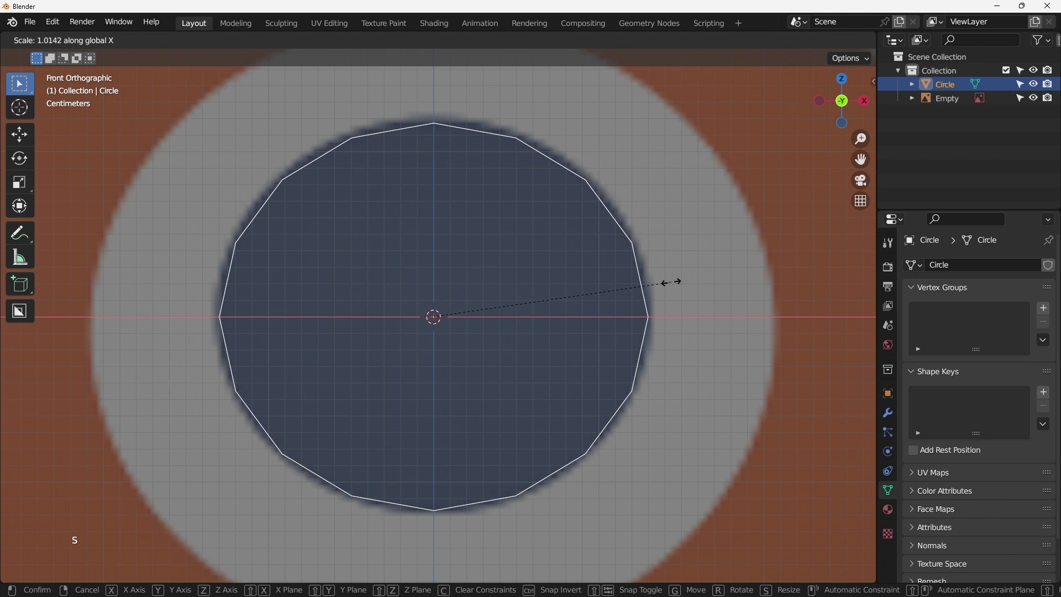
{"action": "left_click", "coordinate": [676, 283]}
Step: Add a level 2 subdivision to the circle and scale it up uniformly by about 1.039 to fit the disc
{"action": "left_click", "coordinate": [685, 289]}
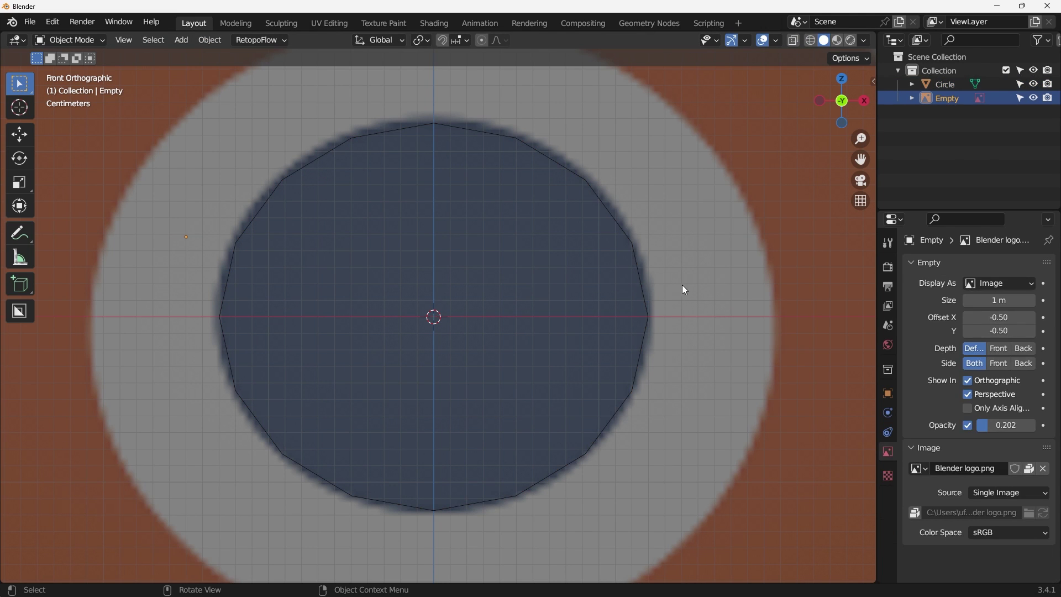
{"action": "left_click", "coordinate": [639, 270]}
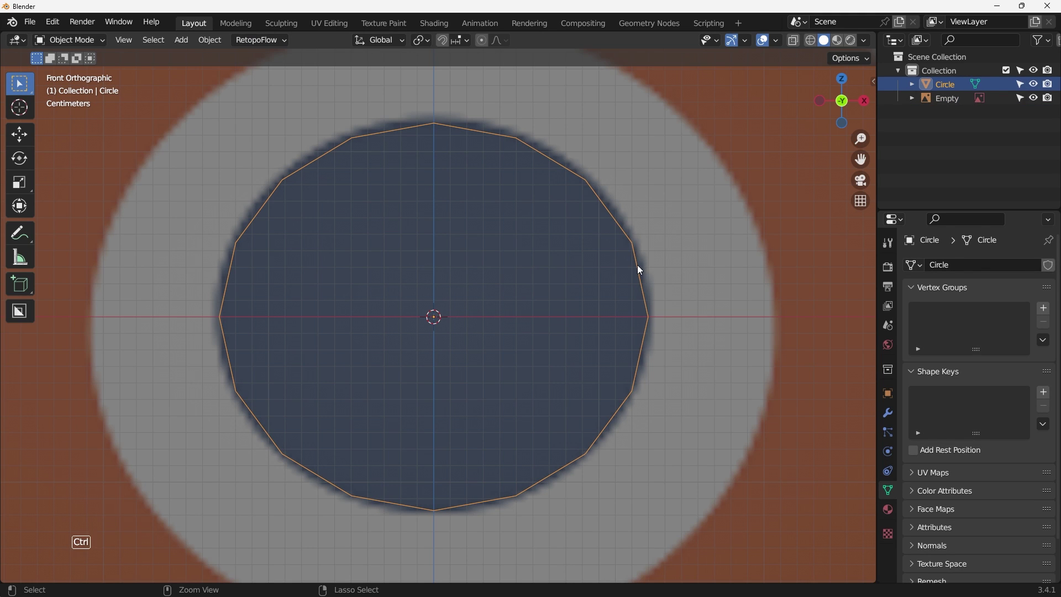
{"action": "key", "text": "ctrl+2"}
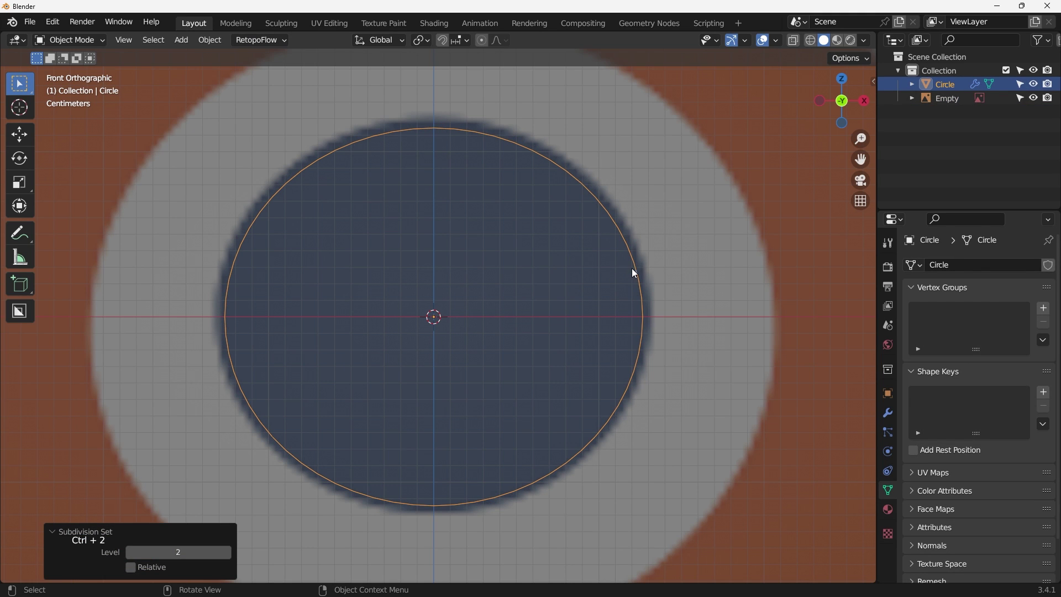
{"action": "key", "text": "s"}
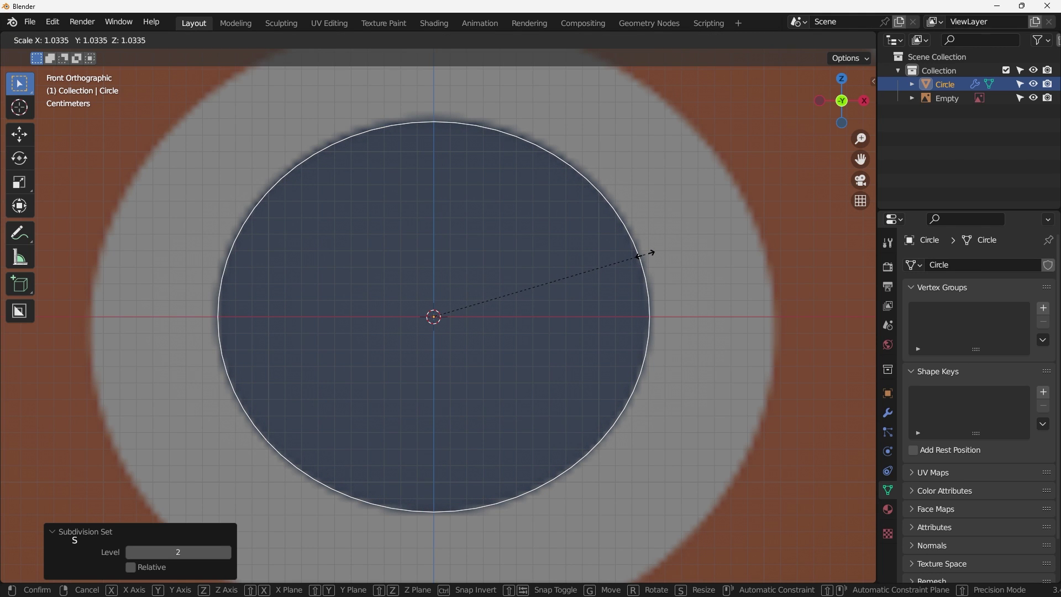
{"action": "left_click", "coordinate": [652, 252]}
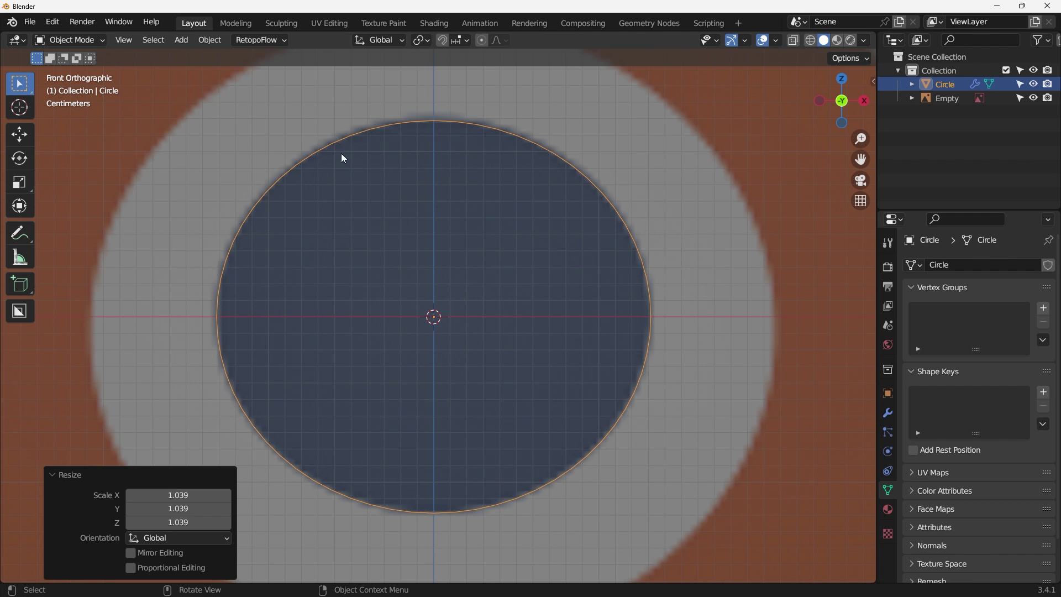
Step: Duplicate the circle in place and scale the copy by about 1.548 to reach the orange ring's inner edge
{"action": "scroll", "coordinate": [513, 403], "scroll_direction": "down", "scroll_amount": 2}
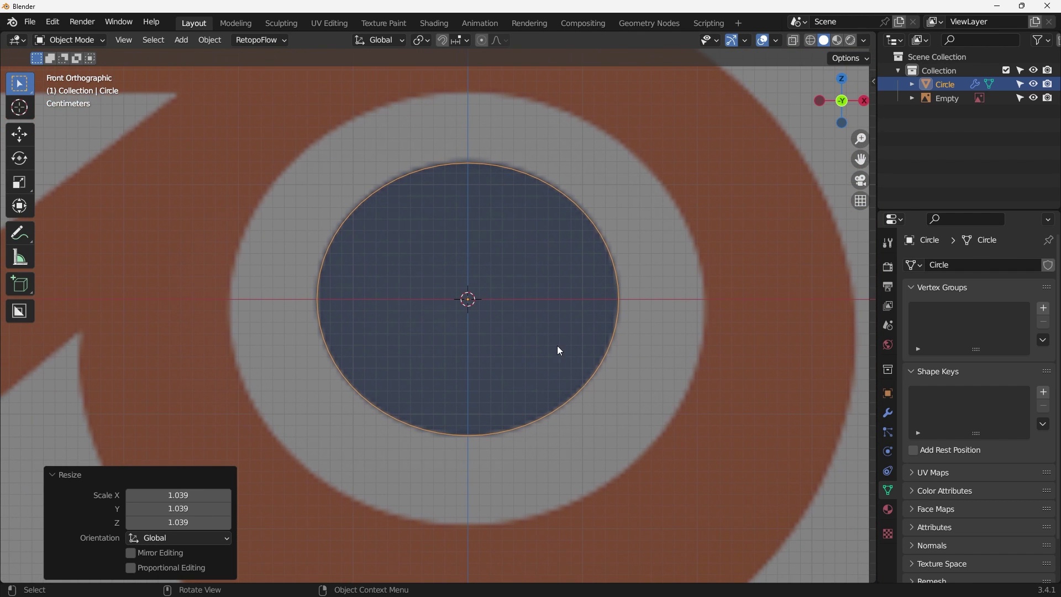
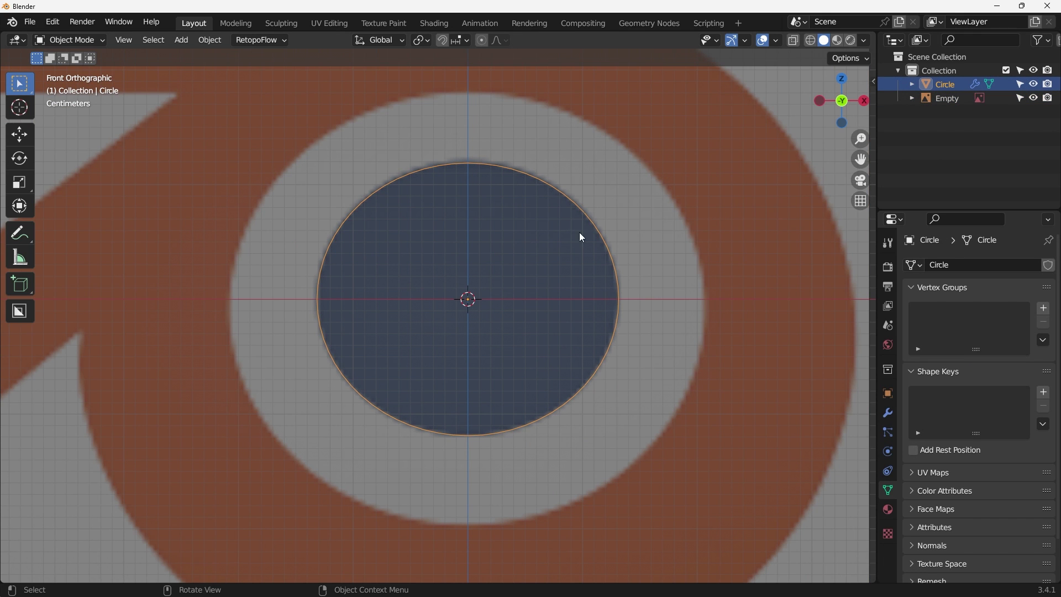
{"action": "middle_click_drag", "start_coordinate": [520, 280], "coordinate": [496, 317], "text": "shift"}
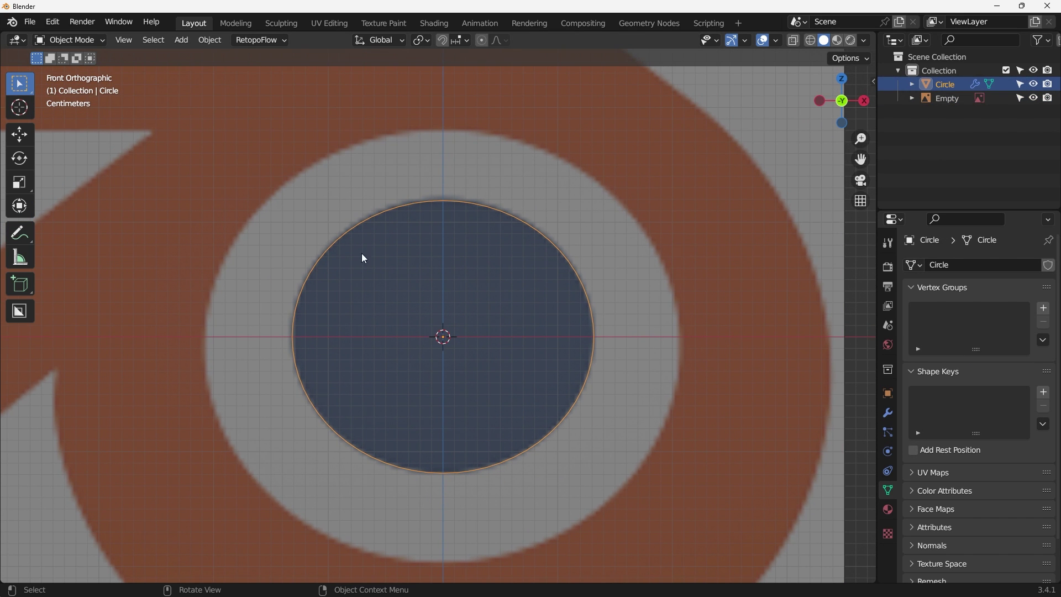
{"action": "scroll", "coordinate": [544, 267], "scroll_direction": "down", "scroll_amount": 3}
{"action": "scroll", "coordinate": [507, 369], "scroll_direction": "down", "scroll_amount": 1}
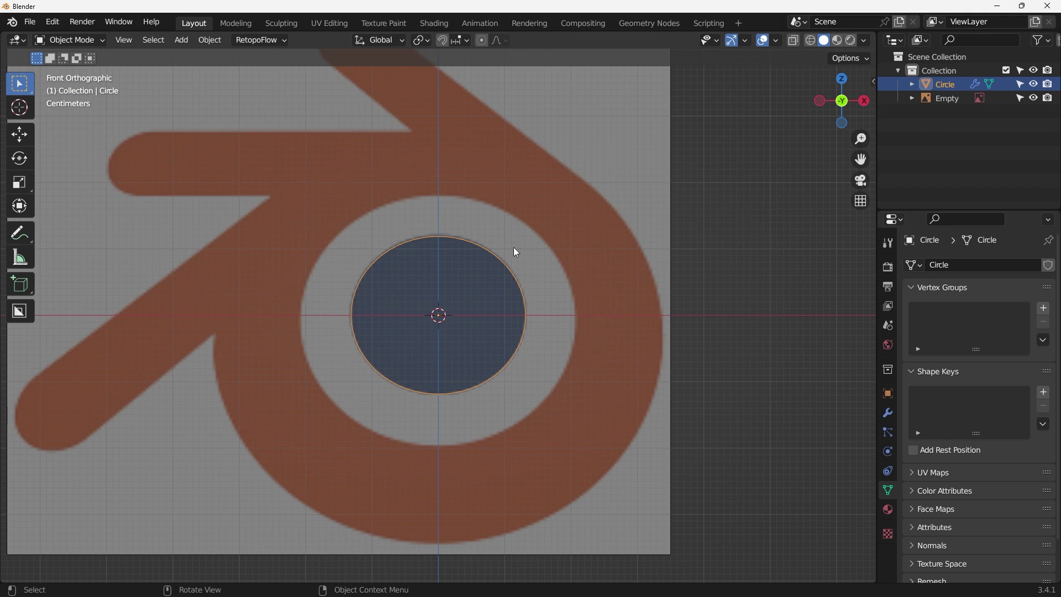
{"action": "scroll", "coordinate": [640, 281], "scroll_direction": "down", "scroll_amount": 2}
{"action": "scroll", "coordinate": [575, 297], "scroll_direction": "up", "scroll_amount": 2}
{"action": "key", "text": "shift+d"}
{"action": "right_click", "coordinate": [560, 256]}
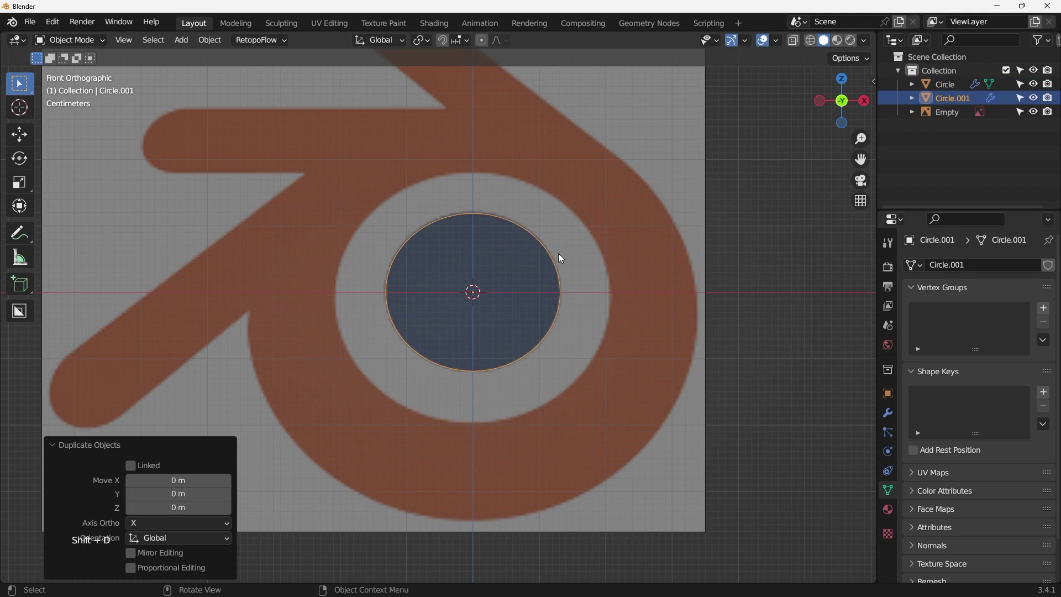
{"action": "key", "text": "s"}
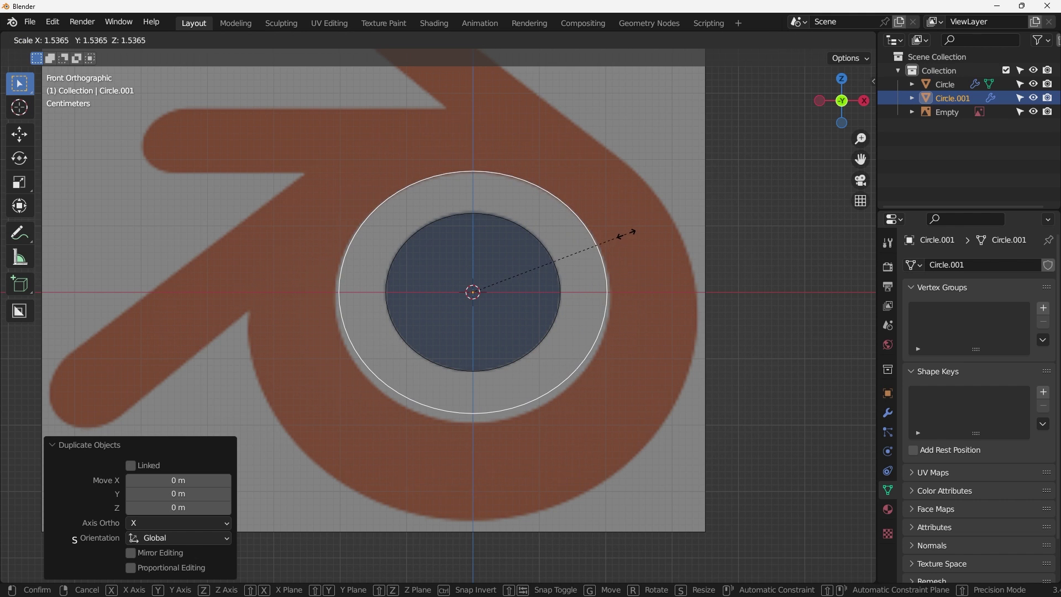
{"action": "left_click", "coordinate": [628, 233]}
Step: Move the duplicated circle slightly down along Z and scale it up by about 1.013 to follow the ring's inner edge
{"action": "scroll", "coordinate": [517, 311], "scroll_direction": "up", "scroll_amount": 3}
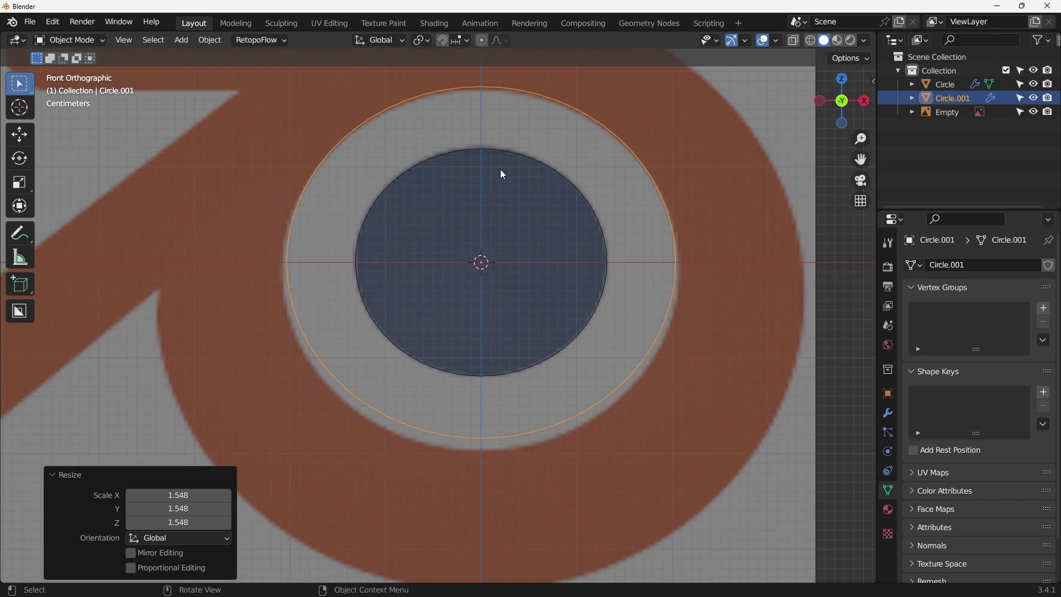
{"action": "scroll", "coordinate": [498, 165], "scroll_direction": "down", "scroll_amount": 1}
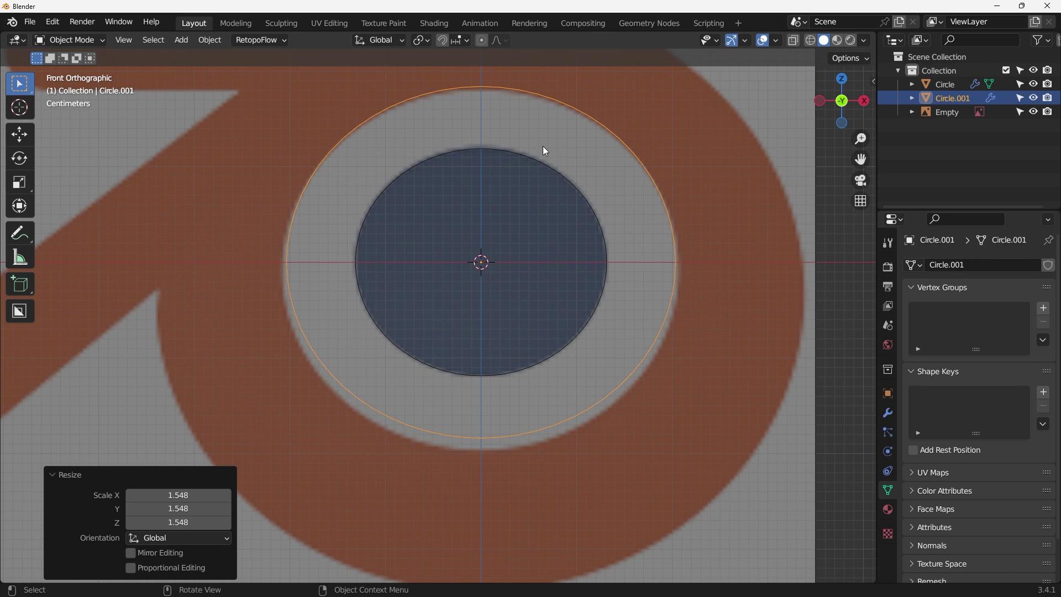
{"action": "key", "text": "g"}
{"action": "key", "text": "z"}
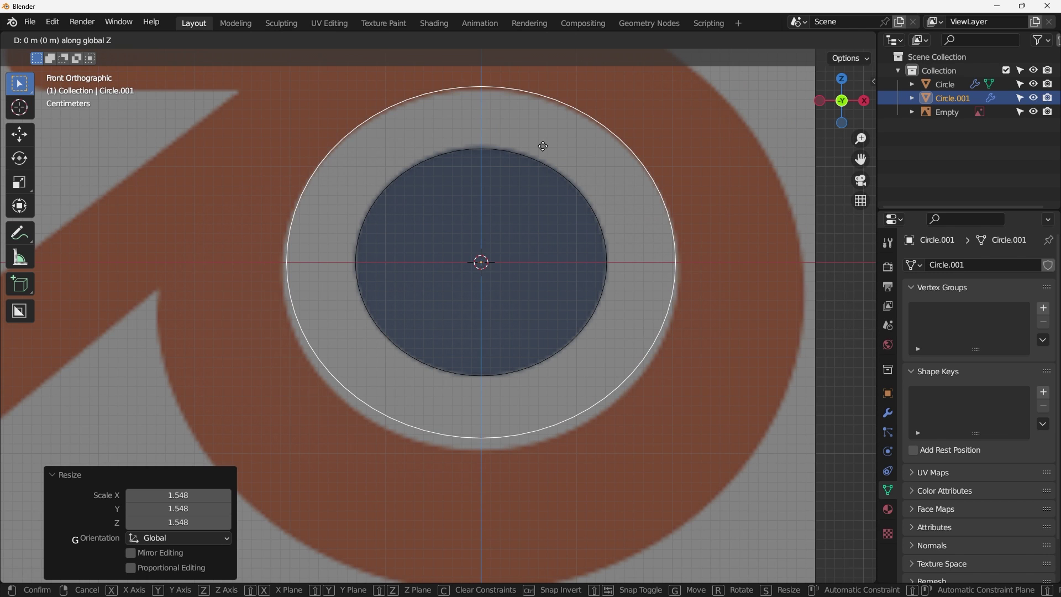
{"action": "left_click", "coordinate": [543, 151]}
{"action": "key", "text": "s"}
{"action": "left_click", "coordinate": [664, 164]}
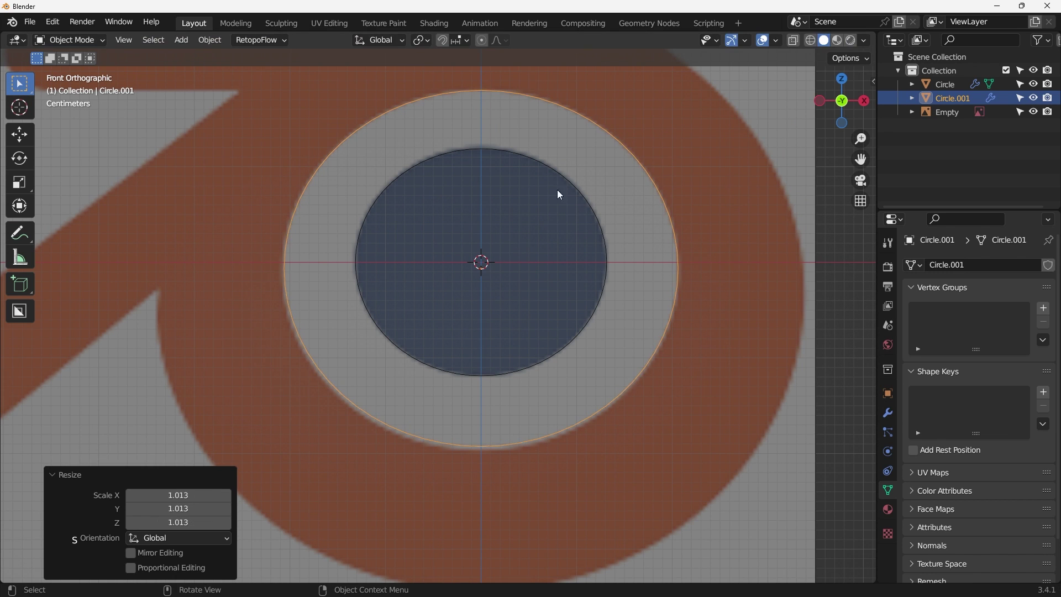
Step: Lower the duplicated circle along Z by about 0.0024 m to align it with the ring's inner edge
{"action": "scroll", "coordinate": [506, 211], "scroll_direction": "up", "scroll_amount": 2}
{"action": "key", "text": "g"}
{"action": "key", "text": "z"}
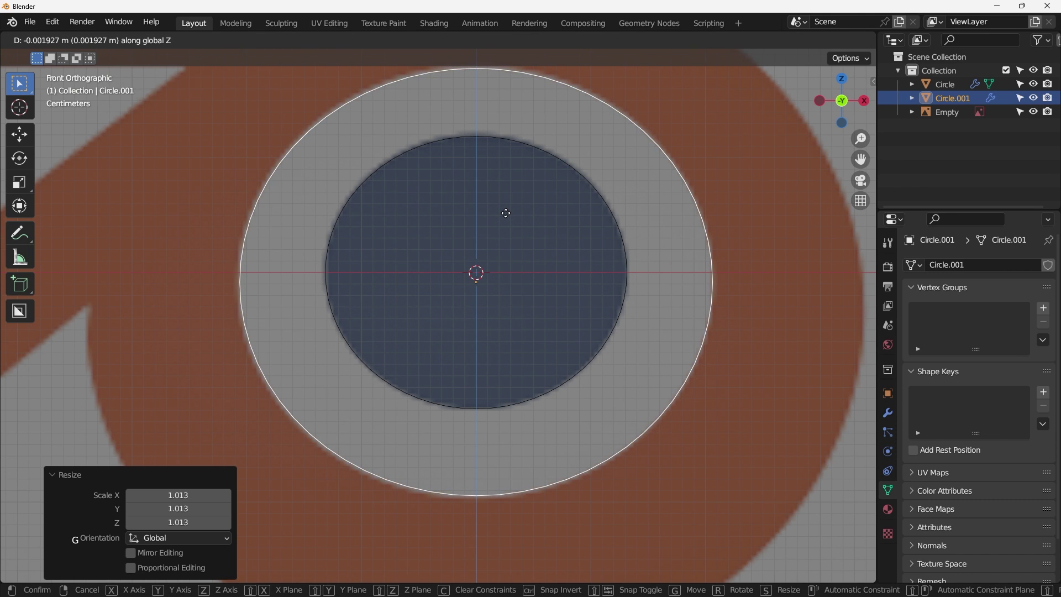
{"action": "left_click", "coordinate": [509, 218]}
{"action": "scroll", "coordinate": [506, 213], "scroll_direction": "down", "scroll_amount": 1}
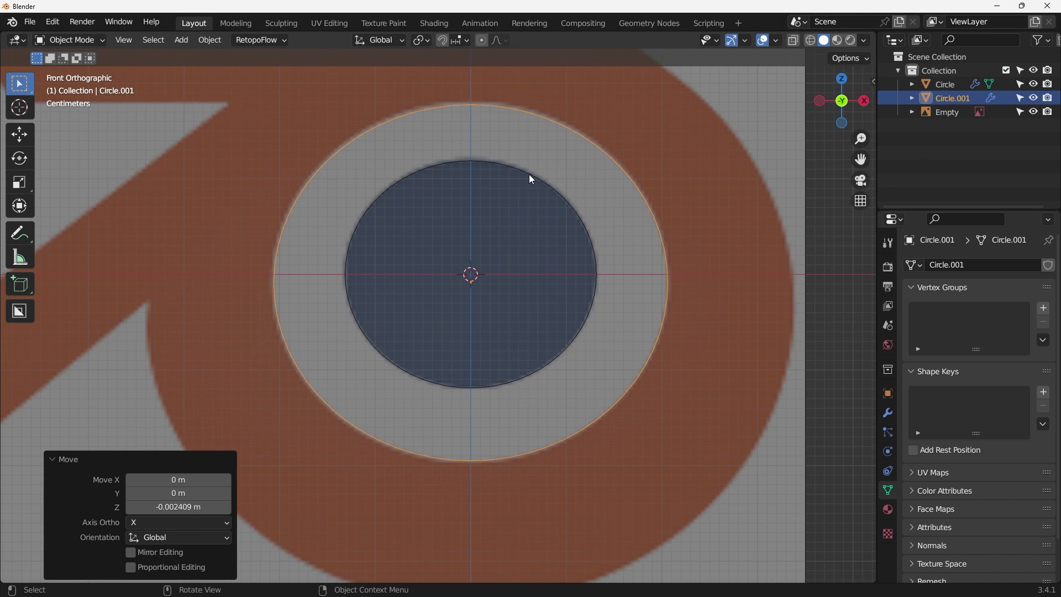
Step: Scale the duplicated circle along Z by about 1.013 and raise it along Z by about 0.0014 m
{"action": "key", "text": "s"}
{"action": "key", "text": "z"}
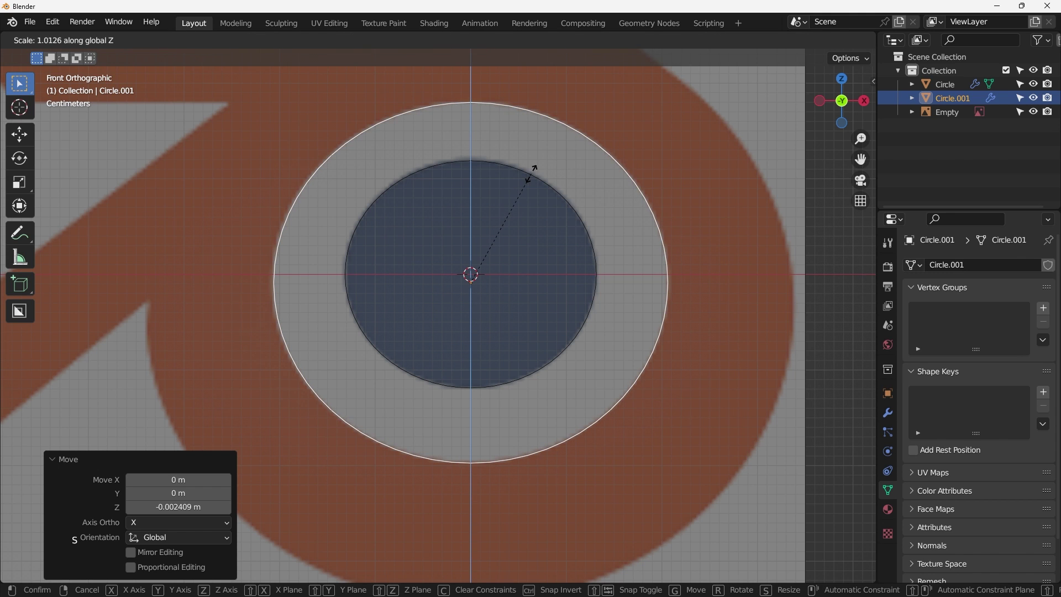
{"action": "left_click", "coordinate": [533, 171]}
{"action": "scroll", "coordinate": [486, 211], "scroll_direction": "up", "scroll_amount": 1}
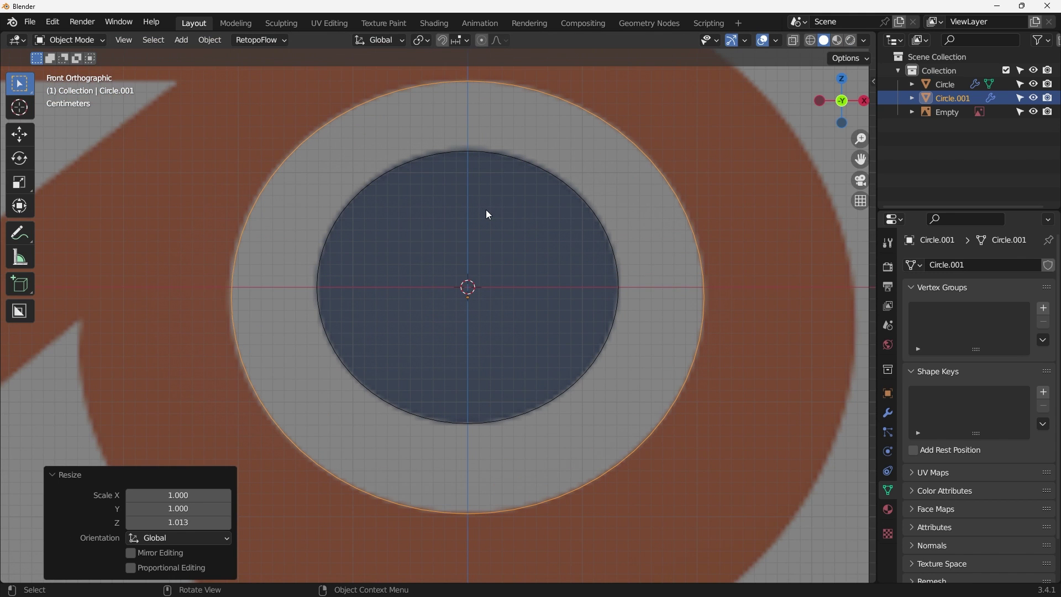
{"action": "key", "text": "g"}
{"action": "key", "text": "z"}
{"action": "left_click", "coordinate": [486, 207]}
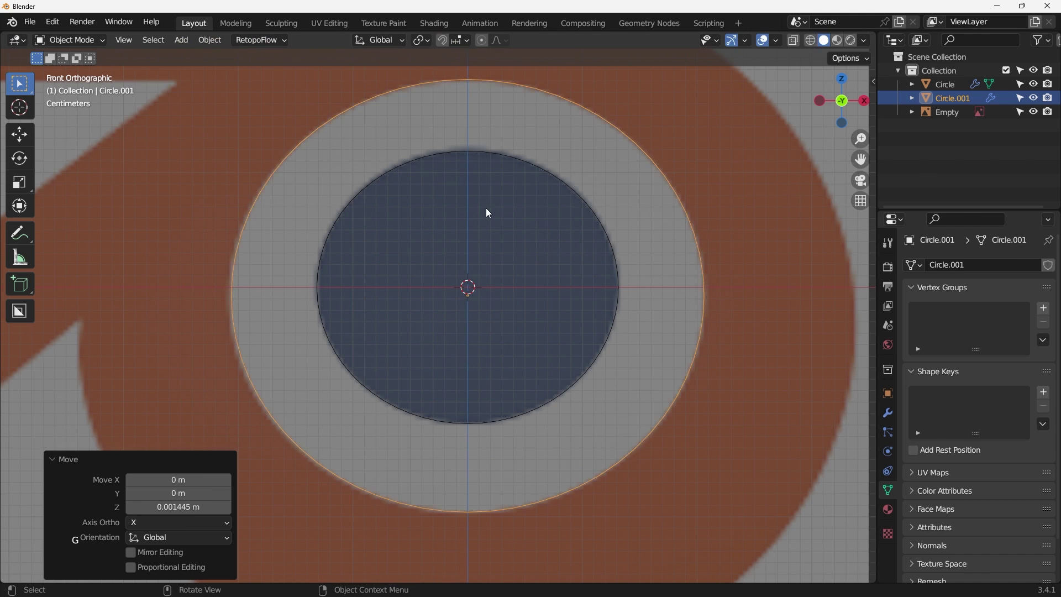
Step: Enter Edit Mode on the duplicated circle and turn off its Subdivision modifier's viewport display
{"action": "scroll", "coordinate": [484, 213], "scroll_direction": "down", "scroll_amount": 4}
{"action": "scroll", "coordinate": [464, 207], "scroll_direction": "up", "scroll_amount": 3}
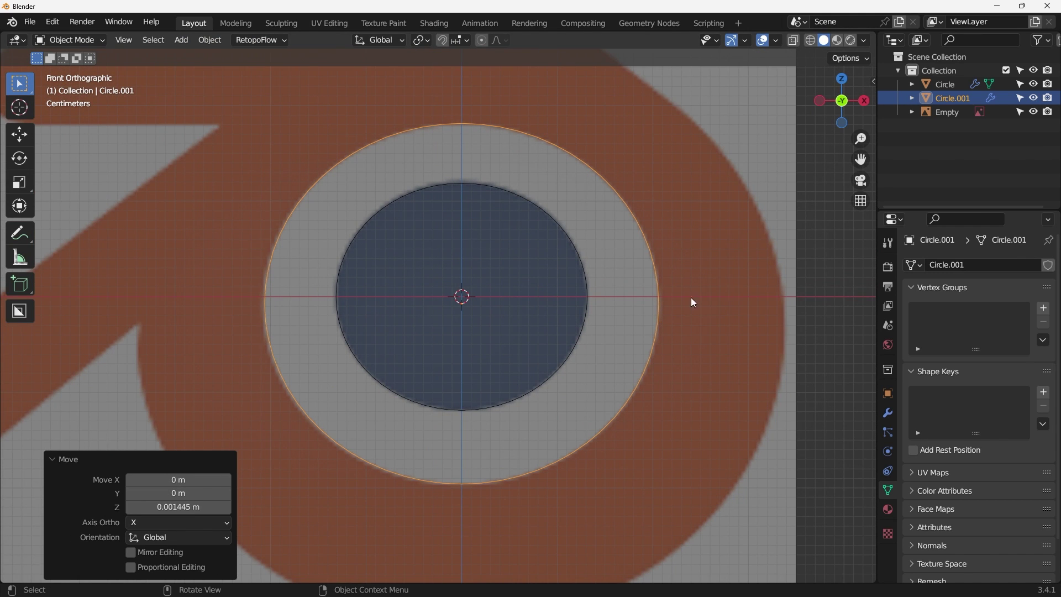
{"action": "scroll", "coordinate": [605, 302], "scroll_direction": "down", "scroll_amount": 4}
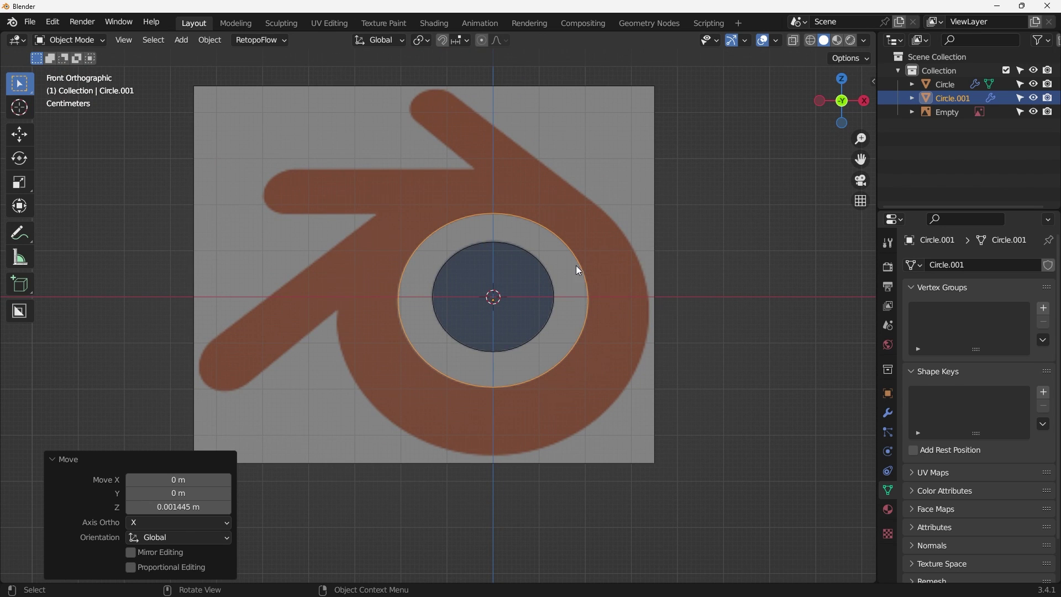
{"action": "key", "text": "Tab"}
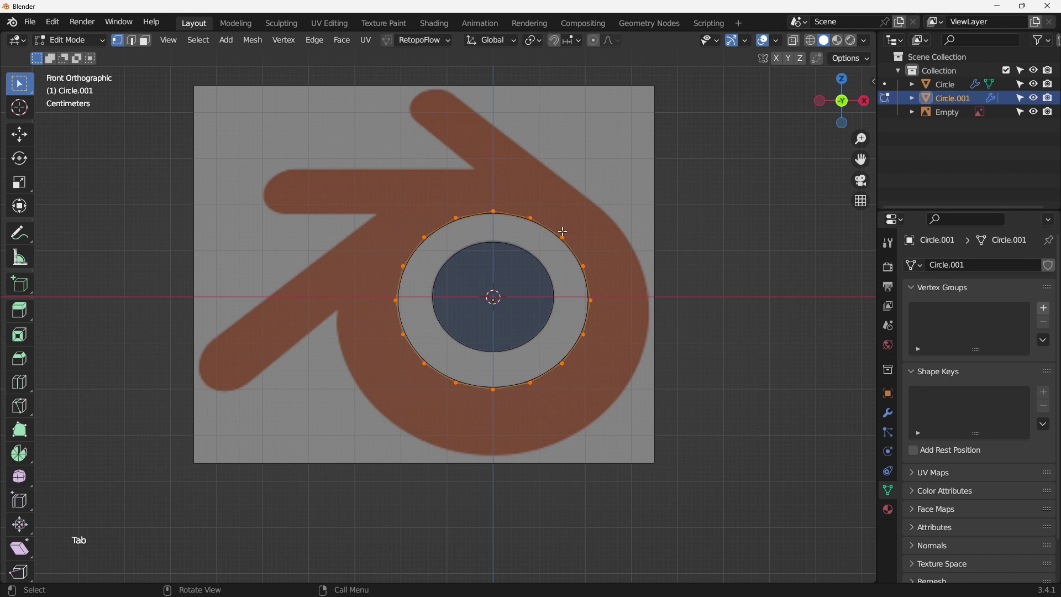
{"action": "left_click", "coordinate": [888, 413]}
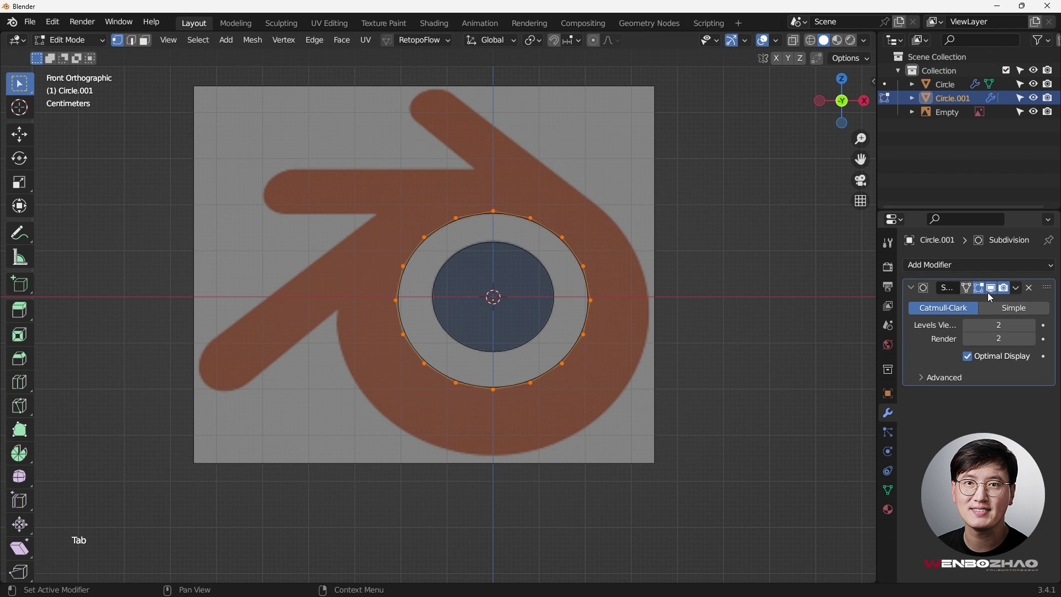
{"action": "left_click", "coordinate": [990, 288]}
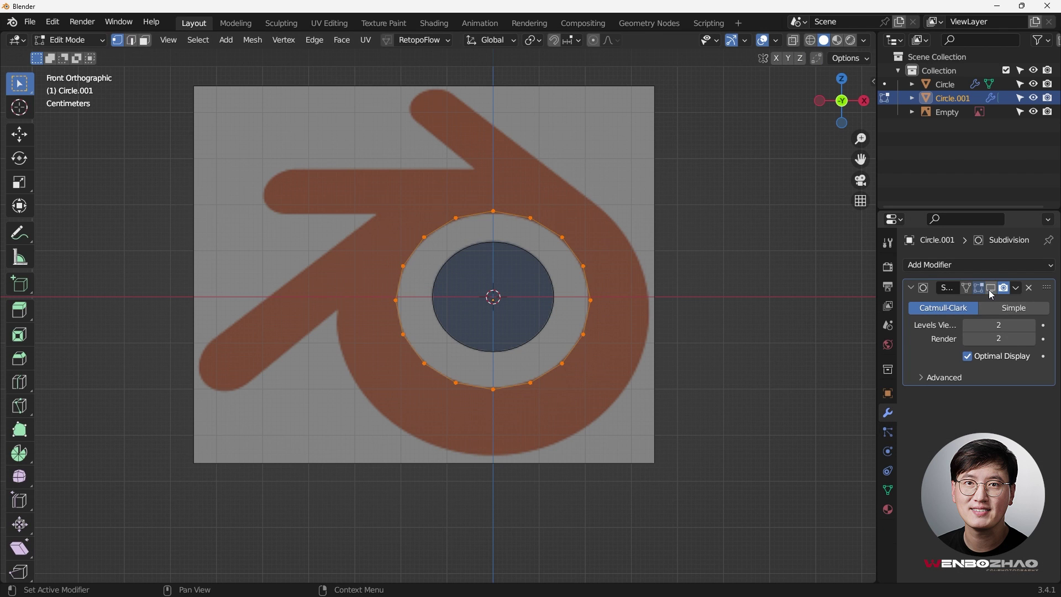
Step: Duplicate the inner ring vertices in place and scale the copy up by about 1.542 toward the orange ring's outer edge
{"action": "key", "text": "shift+d"}
{"action": "right_click", "coordinate": [586, 262]}
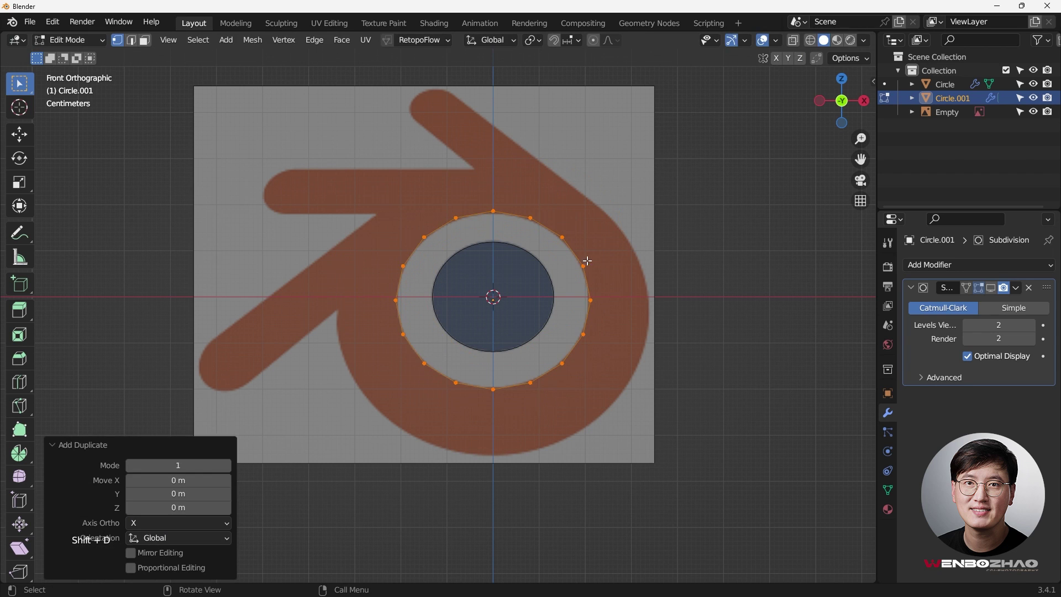
{"action": "key", "text": "s"}
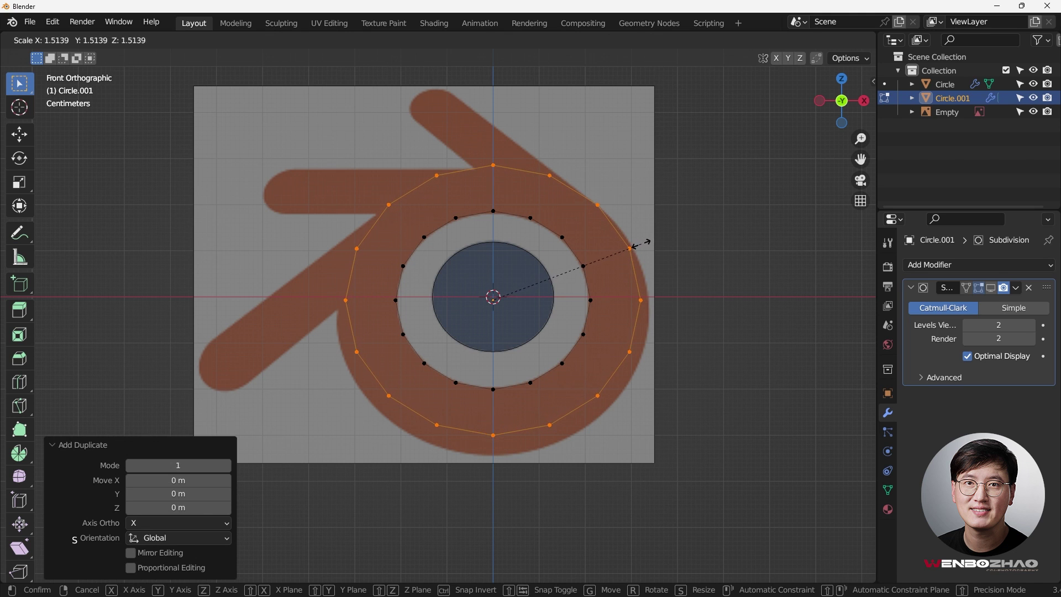
{"action": "left_click", "coordinate": [643, 242]}
Step: Lower the outer vertex loop about 0.0366 m along Z and scale it up by about 1.026
{"action": "scroll", "coordinate": [554, 287], "scroll_direction": "up", "scroll_amount": 2}
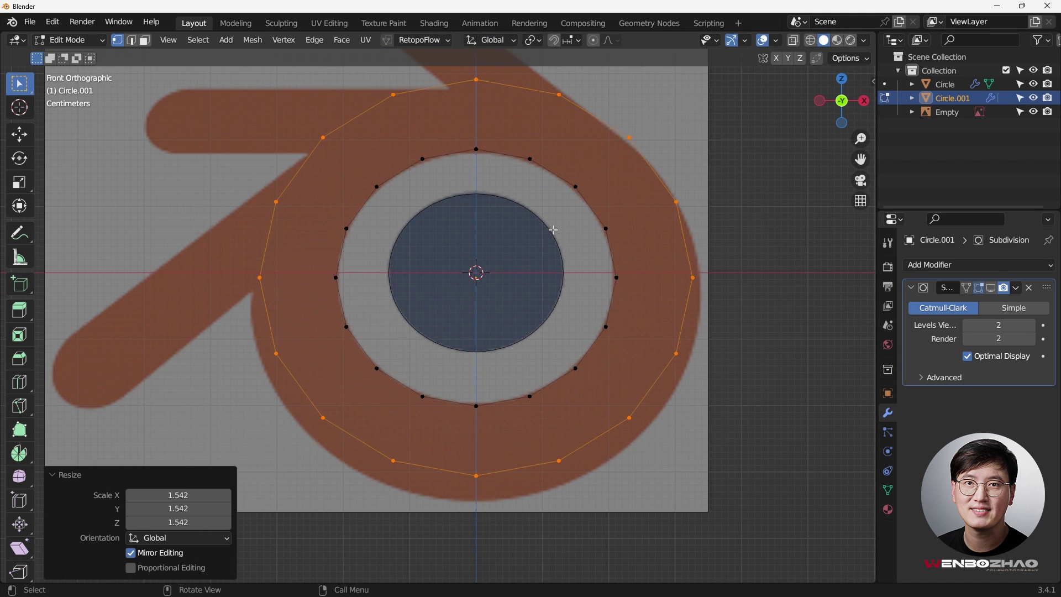
{"action": "key", "text": "g"}
{"action": "key", "text": "z"}
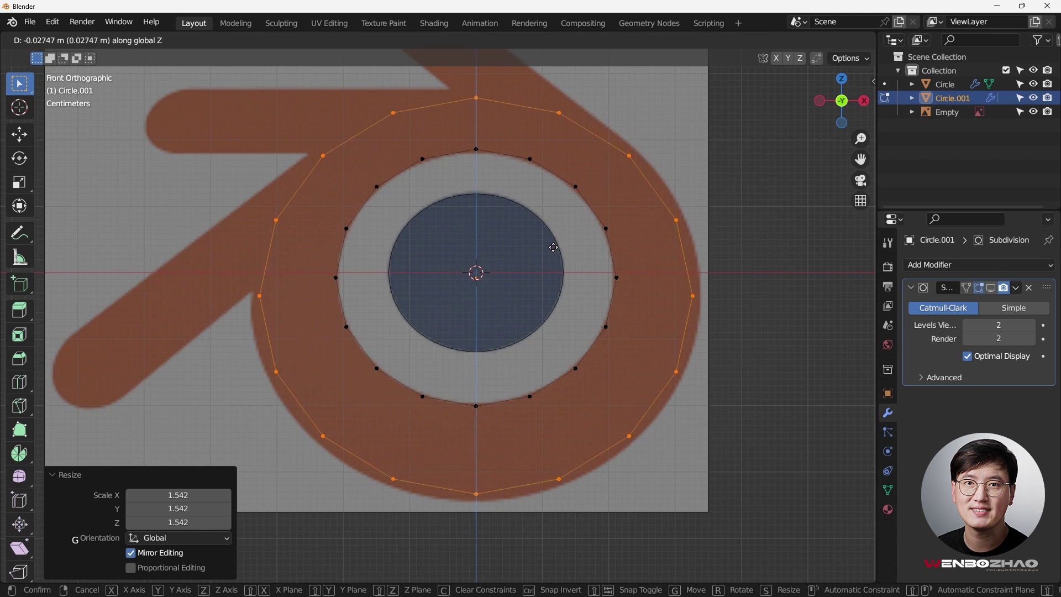
{"action": "left_click", "coordinate": [554, 252]}
{"action": "key", "text": "s"}
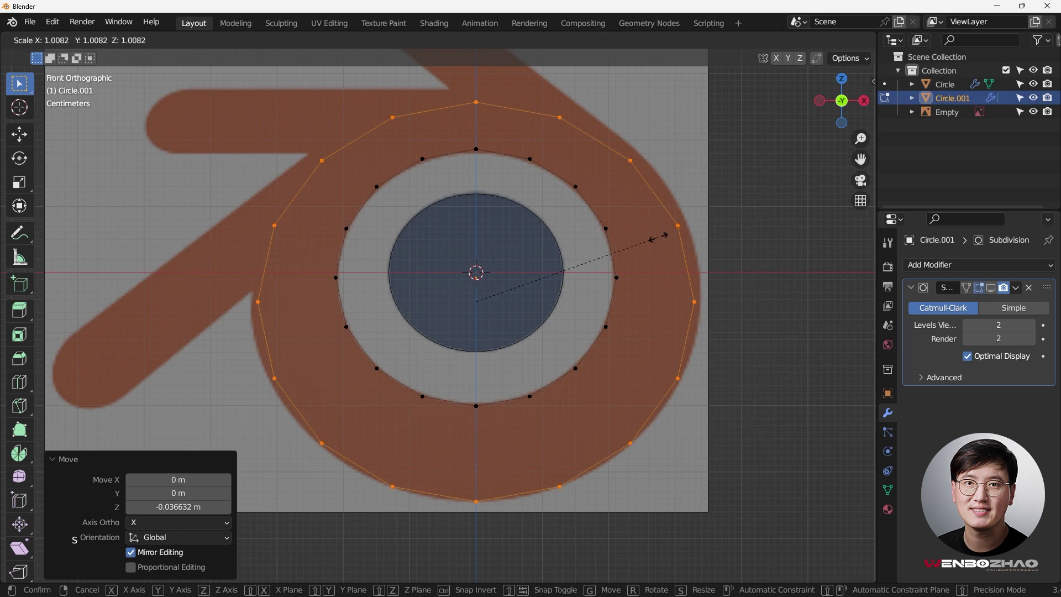
{"action": "left_click", "coordinate": [663, 236]}
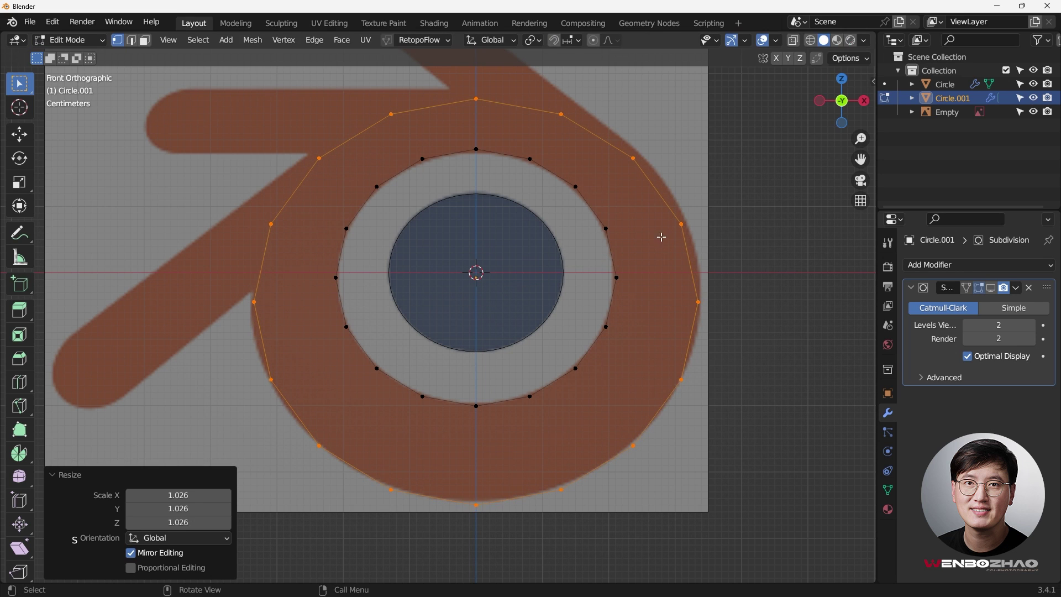
Step: Raise the outer loop about 0.0049 m along Z and turn on the Subdivision modifier's viewport display
{"action": "scroll", "coordinate": [577, 304], "scroll_direction": "up", "scroll_amount": 1}
{"action": "key", "text": "g"}
{"action": "key", "text": "z"}
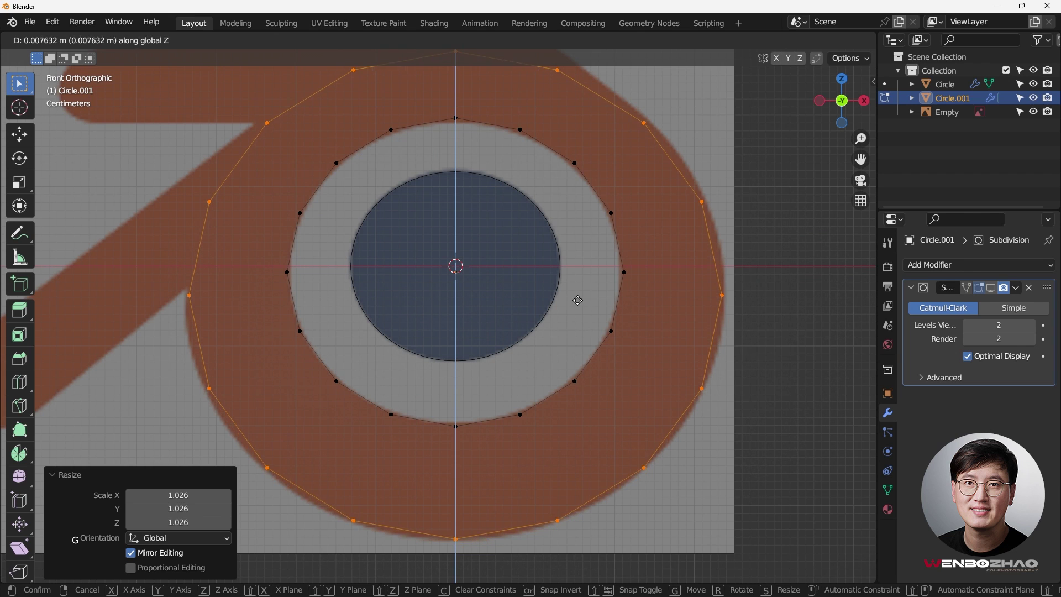
{"action": "left_click", "coordinate": [577, 303]}
{"action": "left_click", "coordinate": [991, 288]}
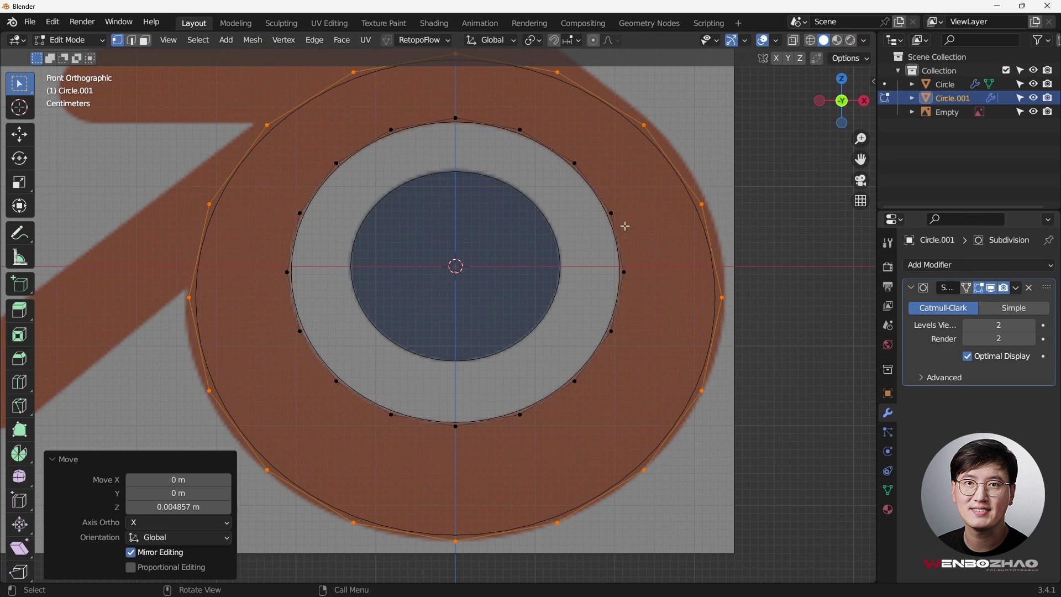
Step: Scale the outer loop up by about 1.023 and enable On Cage display for the Subdivision modifier
{"action": "key", "text": "alt+z"}
{"action": "key", "text": "alt+z"}
{"action": "key", "text": "s"}
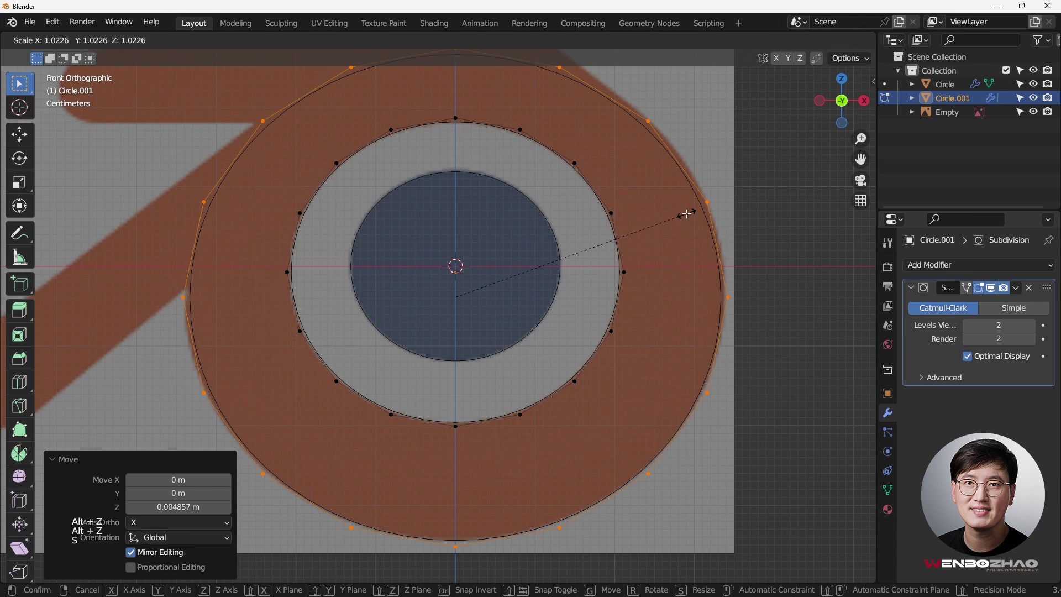
{"action": "left_click", "coordinate": [687, 213]}
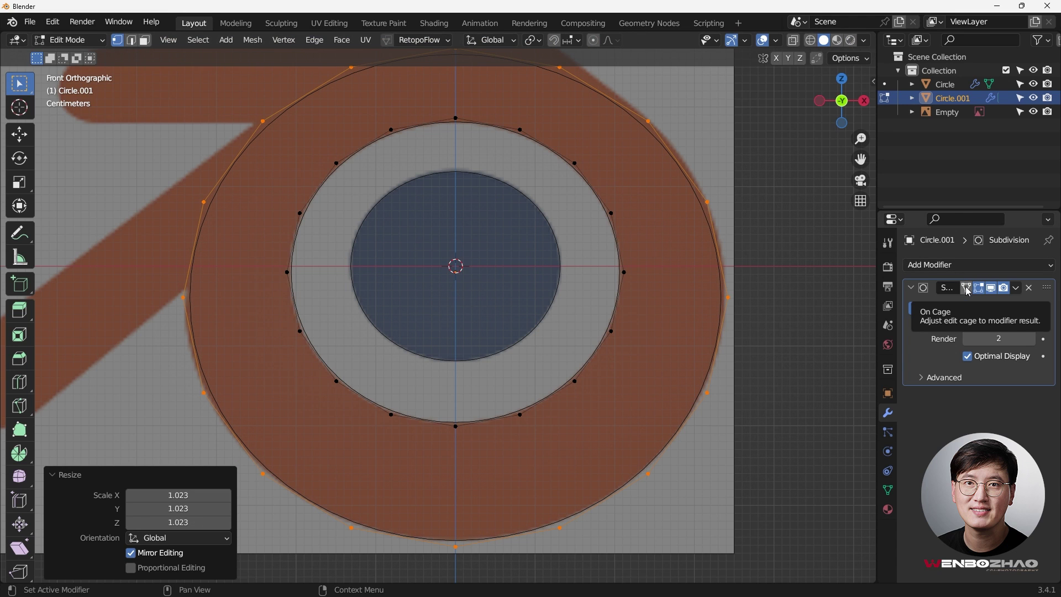
{"action": "left_click", "coordinate": [968, 291]}
Step: Scale the outer loop up by about 1.014 to follow the orange ring's outer edge
{"action": "middle_click_drag", "start_coordinate": [657, 144], "coordinate": [654, 172], "text": "shift"}
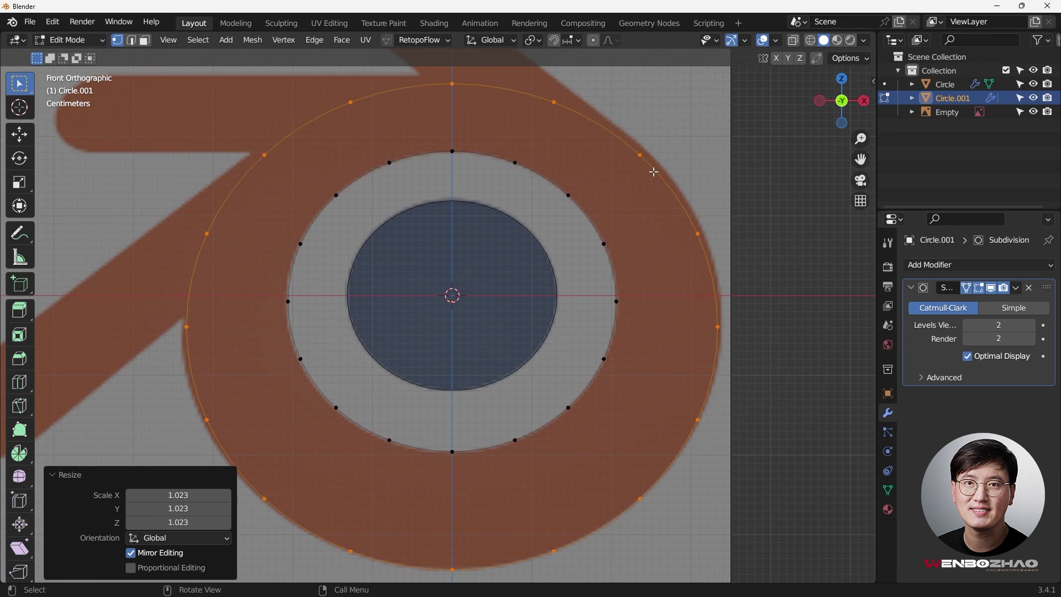
{"action": "key", "text": "s"}
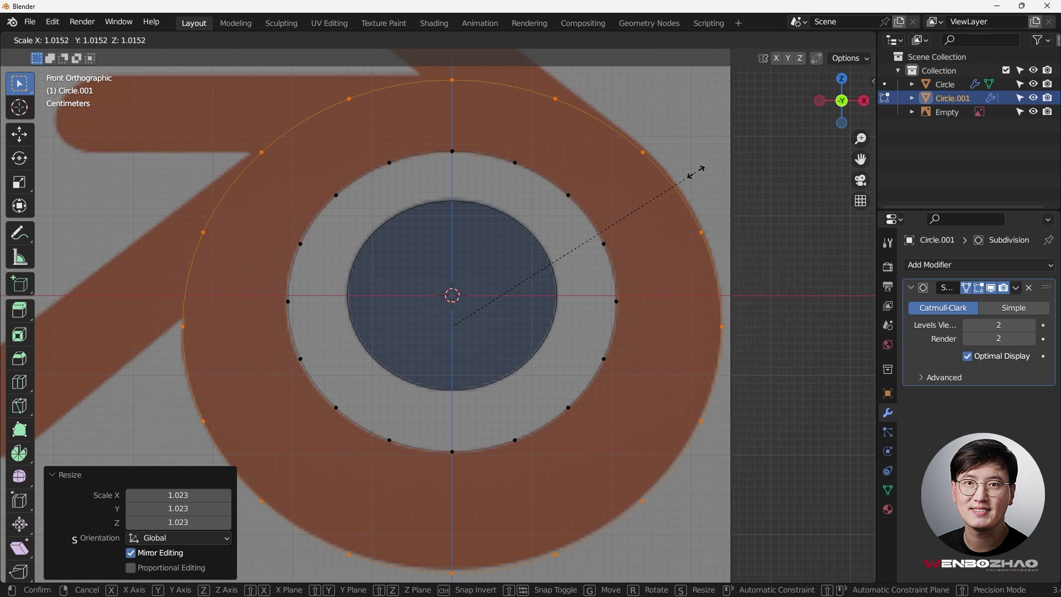
{"action": "left_click", "coordinate": [695, 171]}
Step: Raise the outer loop about 0.004 m along Z to match the bottom edge of the orange ring
{"action": "scroll", "coordinate": [354, 299], "scroll_direction": "down", "scroll_amount": 5}
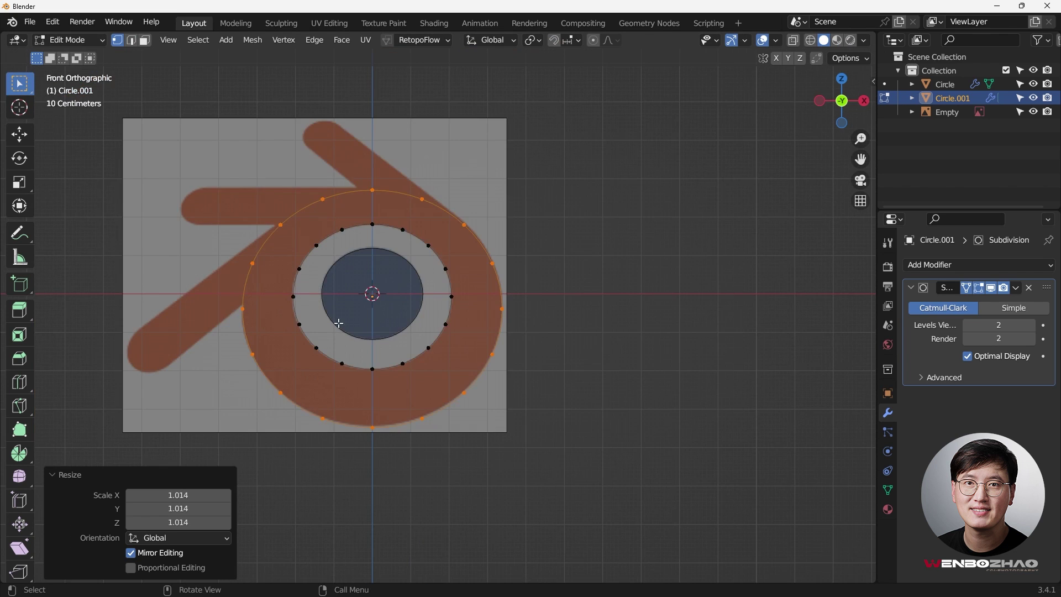
{"action": "scroll", "coordinate": [420, 387], "scroll_direction": "up", "scroll_amount": 5}
{"action": "scroll", "coordinate": [531, 375], "scroll_direction": "up", "scroll_amount": 3}
{"action": "middle_click_drag", "start_coordinate": [540, 339], "coordinate": [526, 367], "text": "shift"}
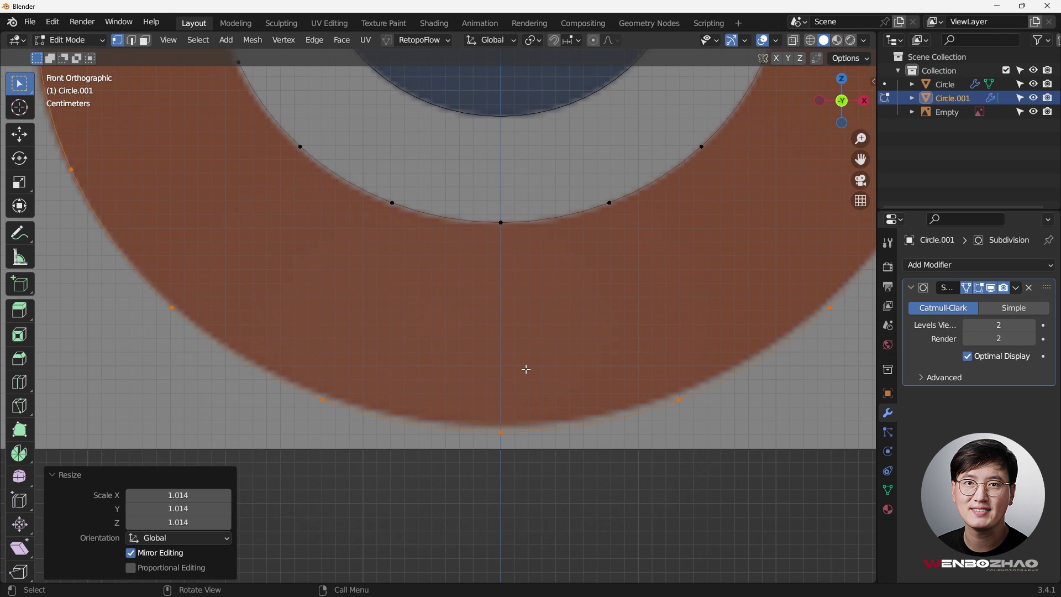
{"action": "key", "text": "g"}
{"action": "key", "text": "z"}
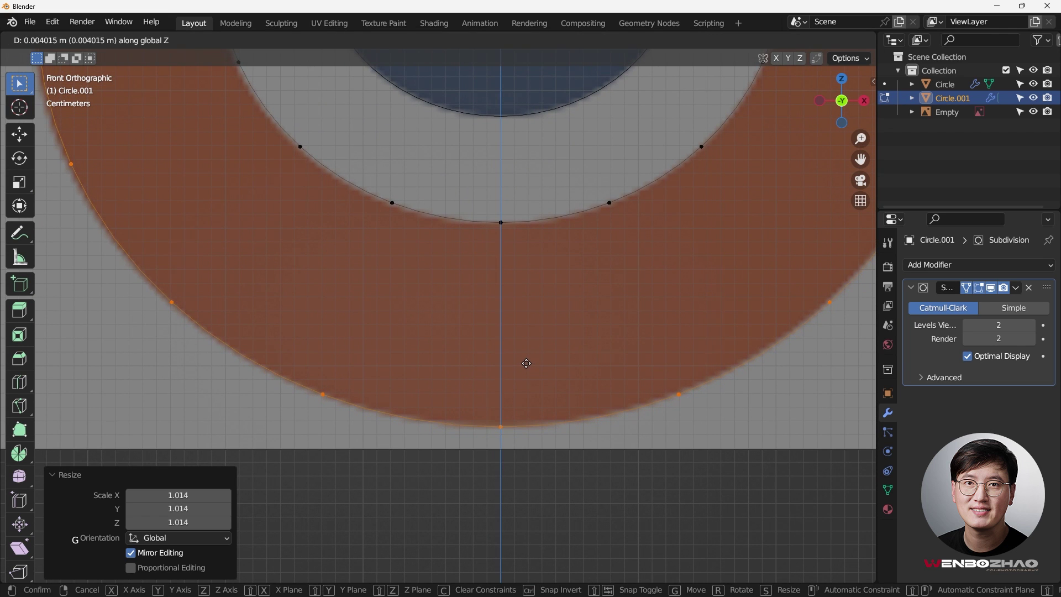
{"action": "left_click", "coordinate": [526, 364]}
Step: Examine how the outer loop fits the ring's outline and where the three arms meet it
{"action": "scroll", "coordinate": [526, 363], "scroll_direction": "down", "scroll_amount": 4}
{"action": "middle_click_drag", "start_coordinate": [509, 166], "coordinate": [485, 260], "text": "shift"}
{"action": "scroll", "coordinate": [518, 76], "scroll_direction": "up", "scroll_amount": 1}
{"action": "middle_click_drag", "start_coordinate": [518, 75], "coordinate": [480, 157], "text": "shift"}
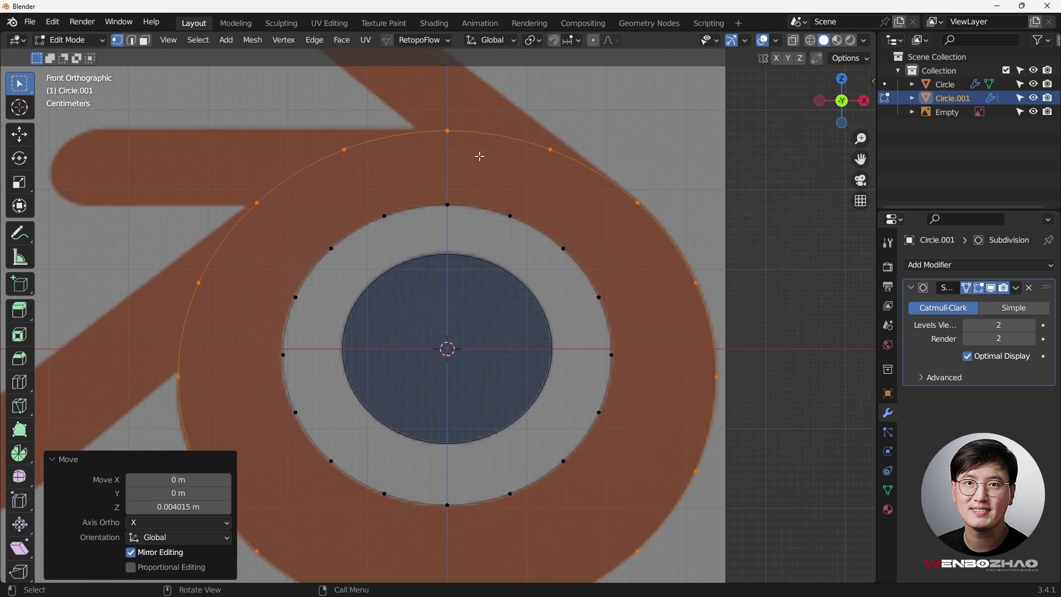
{"action": "scroll", "coordinate": [637, 210], "scroll_direction": "up", "scroll_amount": 1}
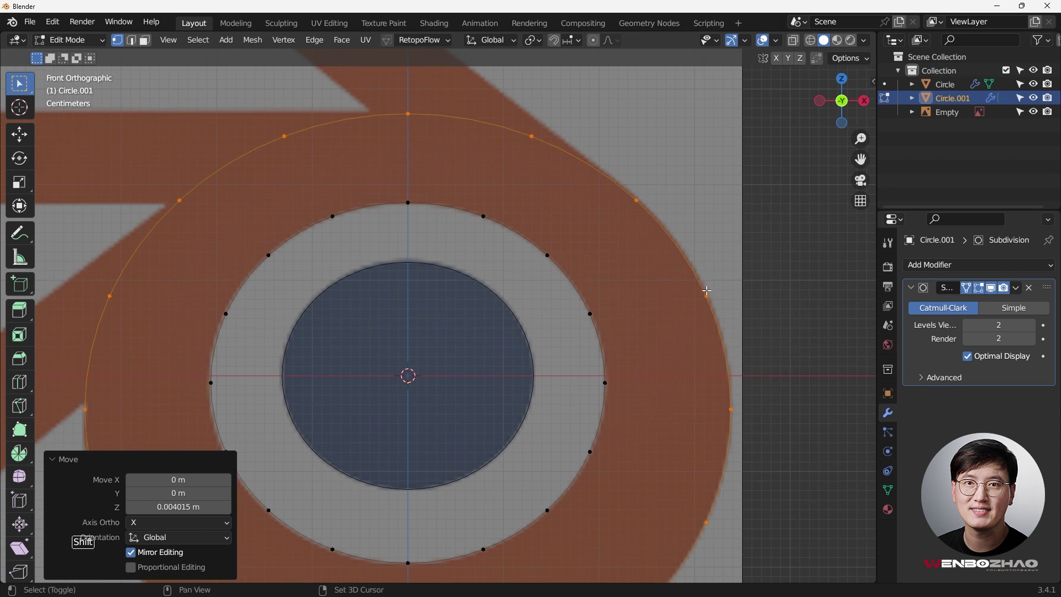
{"action": "middle_click_drag", "start_coordinate": [704, 289], "coordinate": [564, 132], "text": "shift"}
{"action": "scroll", "coordinate": [548, 441], "scroll_direction": "down", "scroll_amount": 3}
{"action": "scroll", "coordinate": [332, 343], "scroll_direction": "up", "scroll_amount": 4}
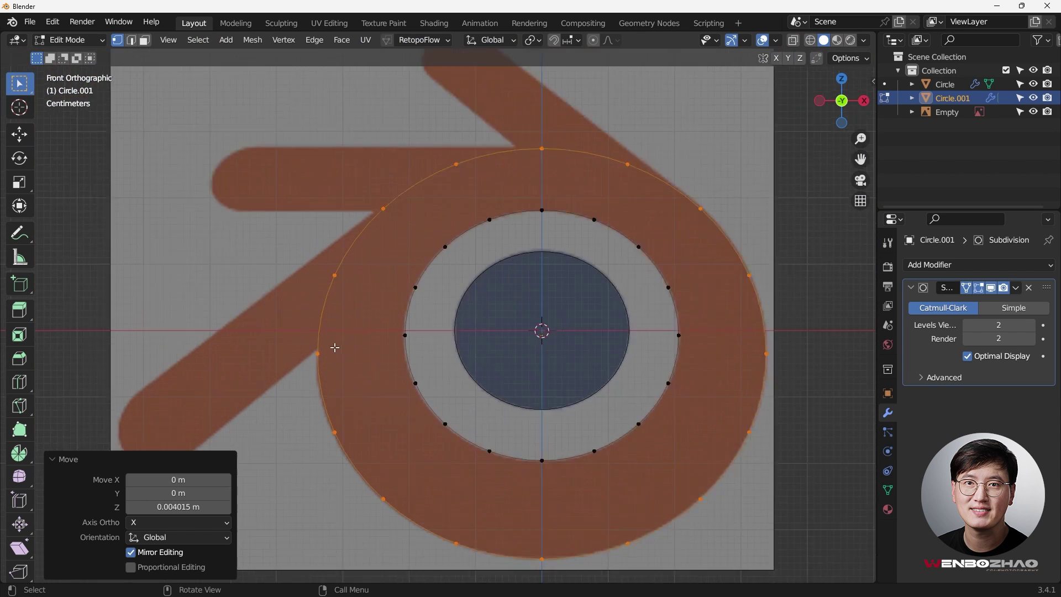
{"action": "scroll", "coordinate": [331, 328], "scroll_direction": "down", "scroll_amount": 2}
{"action": "scroll", "coordinate": [496, 157], "scroll_direction": "up", "scroll_amount": 3, "text": "shift"}
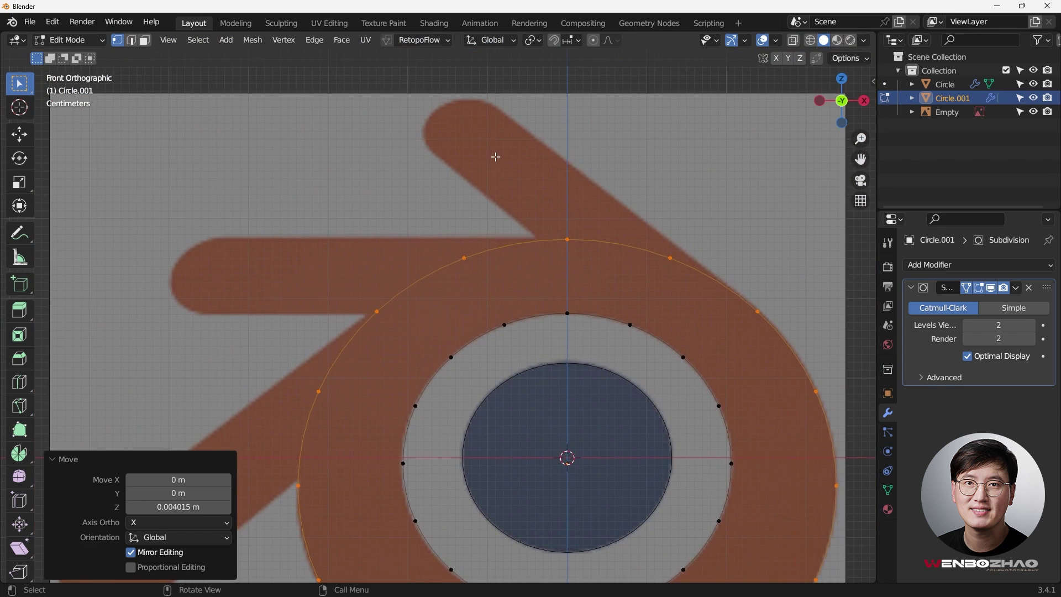
{"action": "scroll", "coordinate": [515, 167], "scroll_direction": "down", "scroll_amount": 1}
{"action": "scroll", "coordinate": [568, 197], "scroll_direction": "down", "scroll_amount": 2, "text": "ctrl"}
Step: Turn off the Subdivision viewport display and move the outer loop's top vertex about -0.04 m in X and -0.007 m in Z to the upper arm's inner corner
{"action": "left_click", "coordinate": [993, 288]}
{"action": "scroll", "coordinate": [484, 222], "scroll_direction": "up", "scroll_amount": 2}
{"action": "left_click_drag", "start_coordinate": [434, 211], "coordinate": [475, 237]}
{"action": "middle_click_drag", "start_coordinate": [476, 237], "coordinate": [465, 218], "text": "shift"}
{"action": "key", "text": "g"}
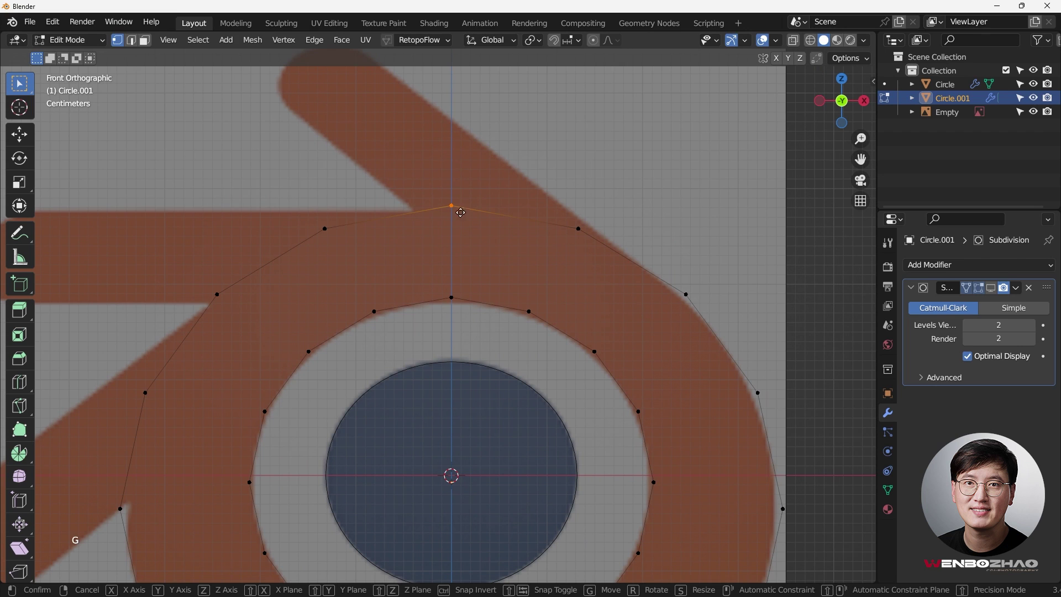
{"action": "left_click", "coordinate": [423, 219]}
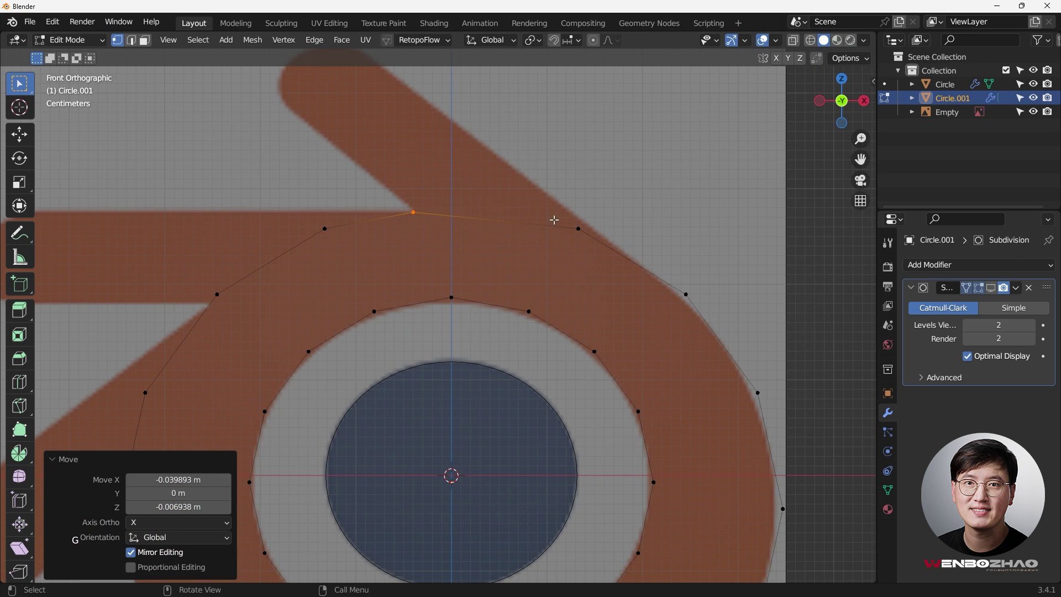
Step: Move the neighbouring outer-loop vertex up about 0.009 m onto the upper arm's outer edge
{"action": "left_click", "coordinate": [580, 229]}
{"action": "key", "text": "g"}
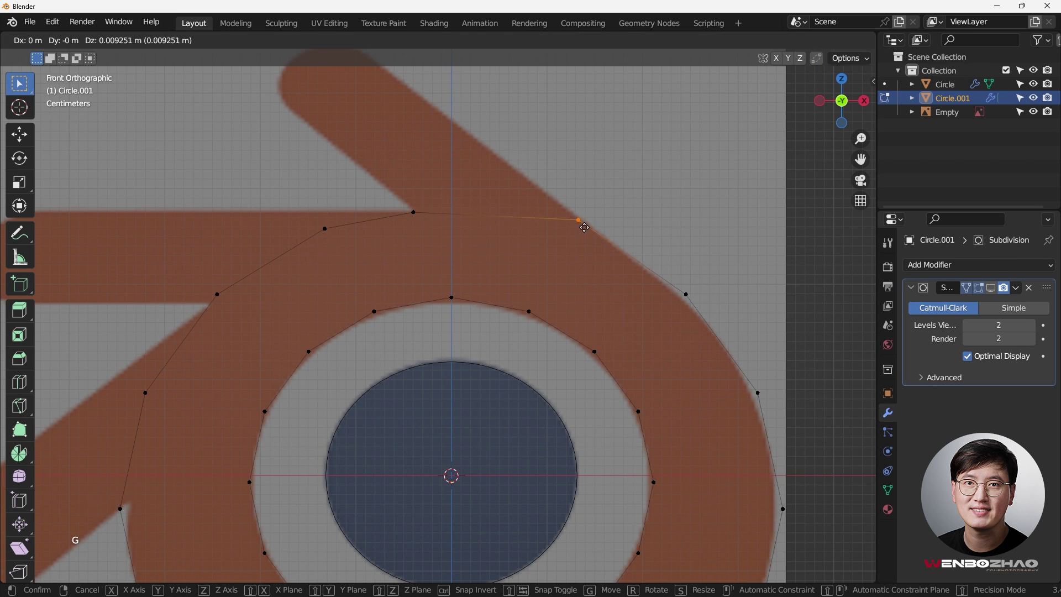
{"action": "left_click", "coordinate": [585, 227]}
Step: Extrude the edge at the base of the upper arm about -0.136 m in X and 0.114 m in Z along the arm
{"action": "left_click_drag", "start_coordinate": [394, 202], "coordinate": [572, 230]}
{"action": "middle_click_drag", "start_coordinate": [572, 230], "coordinate": [596, 201], "text": "shift"}
{"action": "key", "text": "e"}
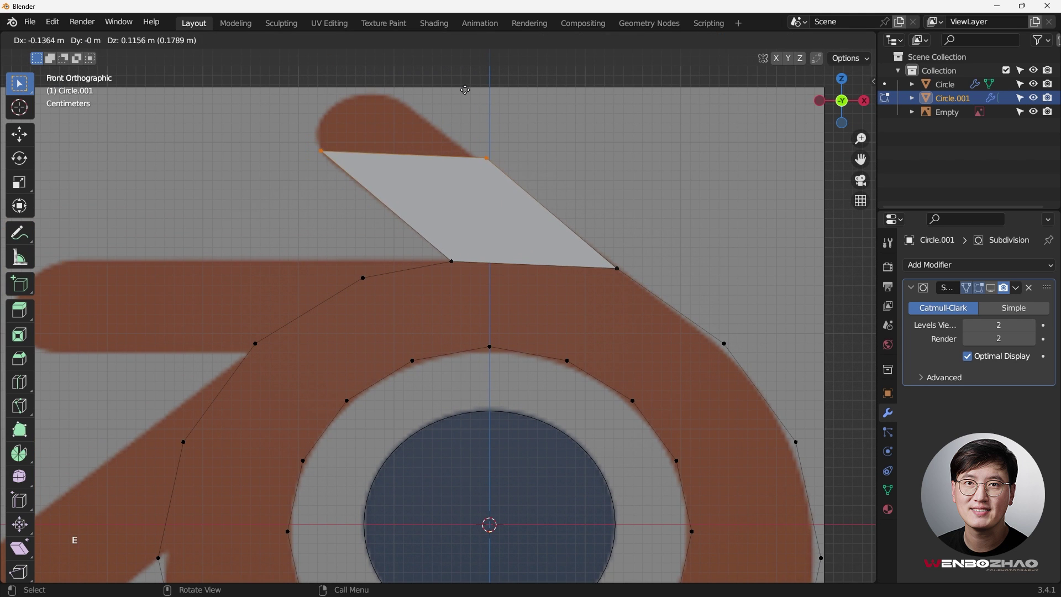
{"action": "left_click", "coordinate": [466, 92]}
Step: Turn on X-ray and move the extruded edge's outer vertex about -0.093 m in X and 0.062 m in Z along the arm's outer edge
{"action": "key", "text": "alt+z"}
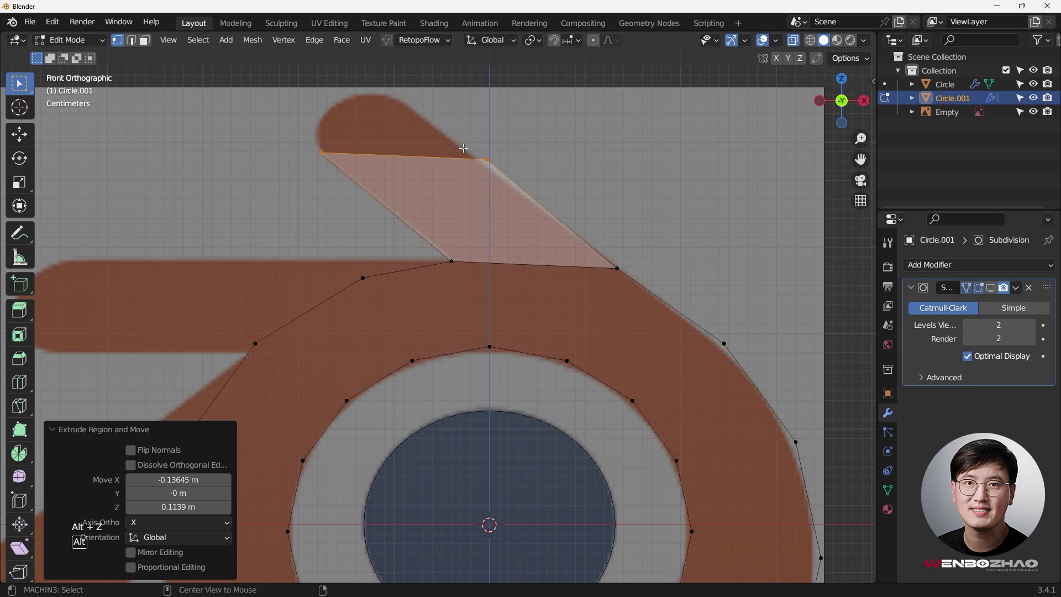
{"action": "scroll", "coordinate": [391, 134], "scroll_direction": "up", "scroll_amount": 4}
{"action": "left_click_drag", "start_coordinate": [565, 169], "coordinate": [608, 210]}
{"action": "scroll", "coordinate": [553, 243], "scroll_direction": "down", "scroll_amount": 3}
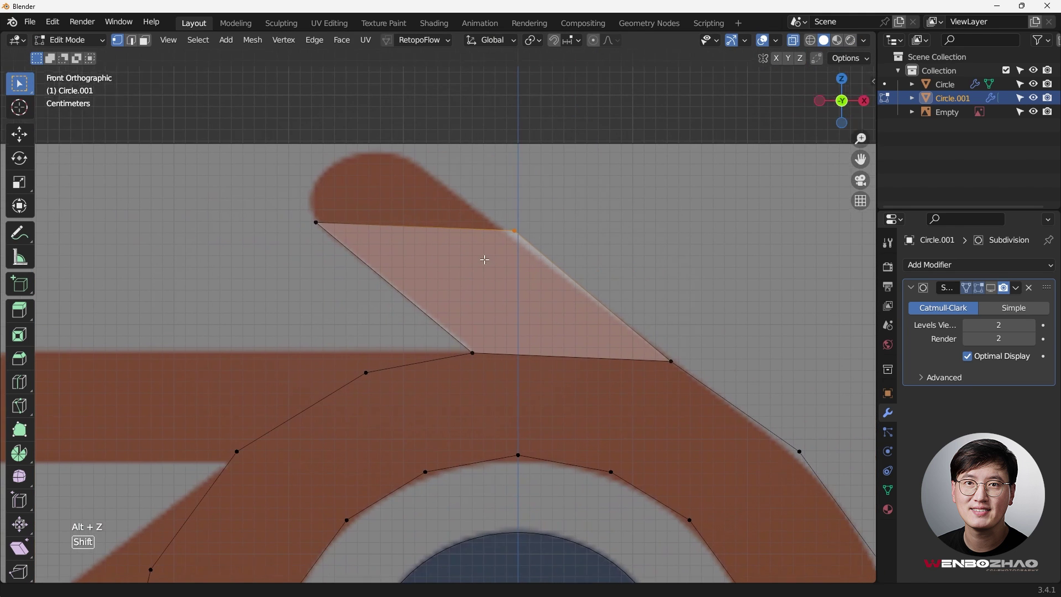
{"action": "key", "text": "g"}
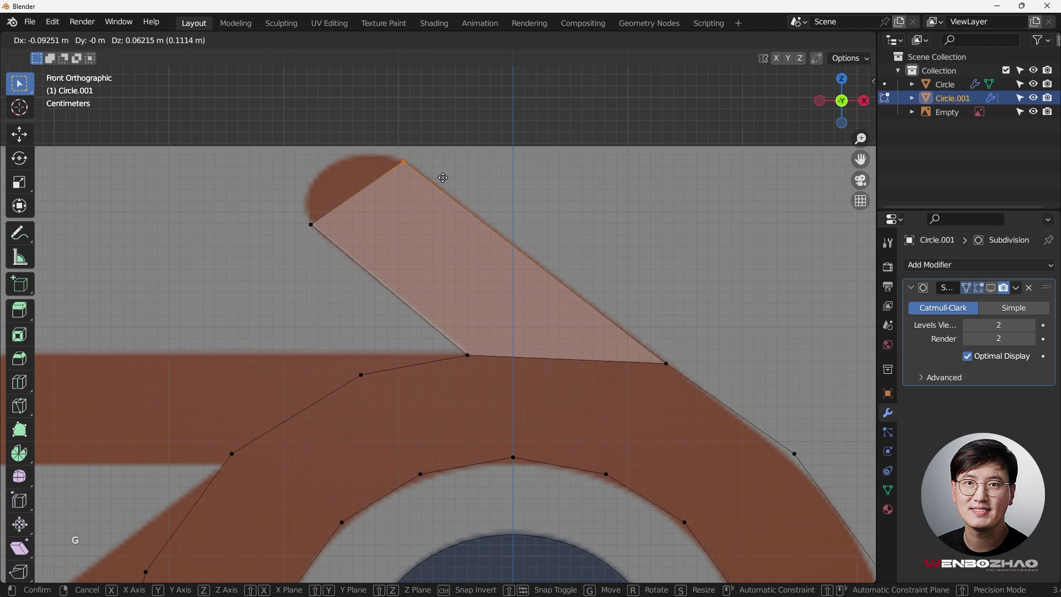
{"action": "left_click", "coordinate": [445, 178]}
Step: Move the extruded edge's inner vertex about 0.005 m in X and -0.005 m in Z to square the end before the arm's rounded tip
{"action": "scroll", "coordinate": [308, 226], "scroll_direction": "up", "scroll_amount": 4}
{"action": "left_click", "coordinate": [339, 246]}
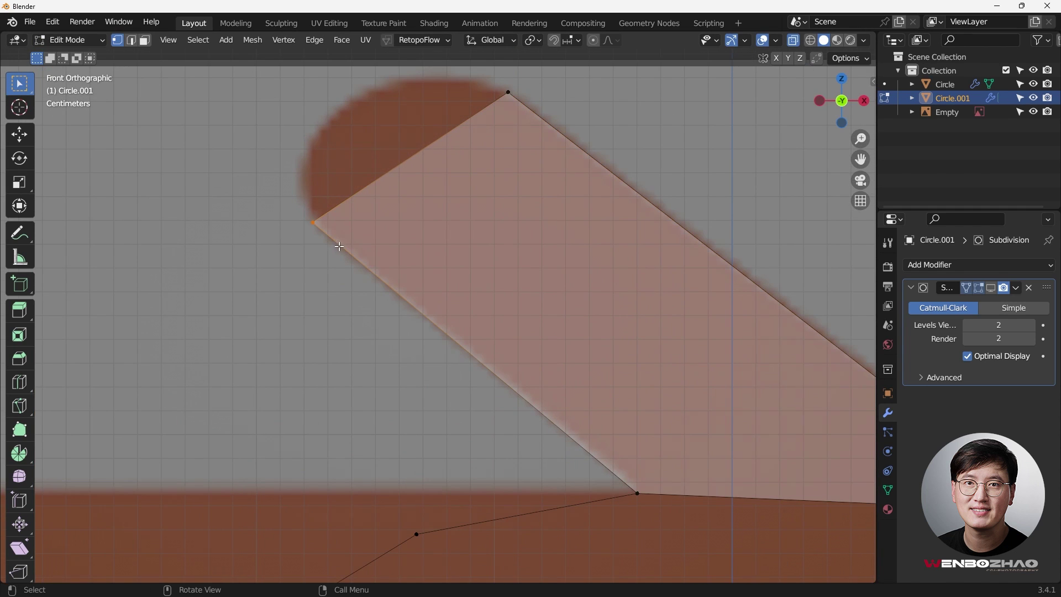
{"action": "key", "text": "g"}
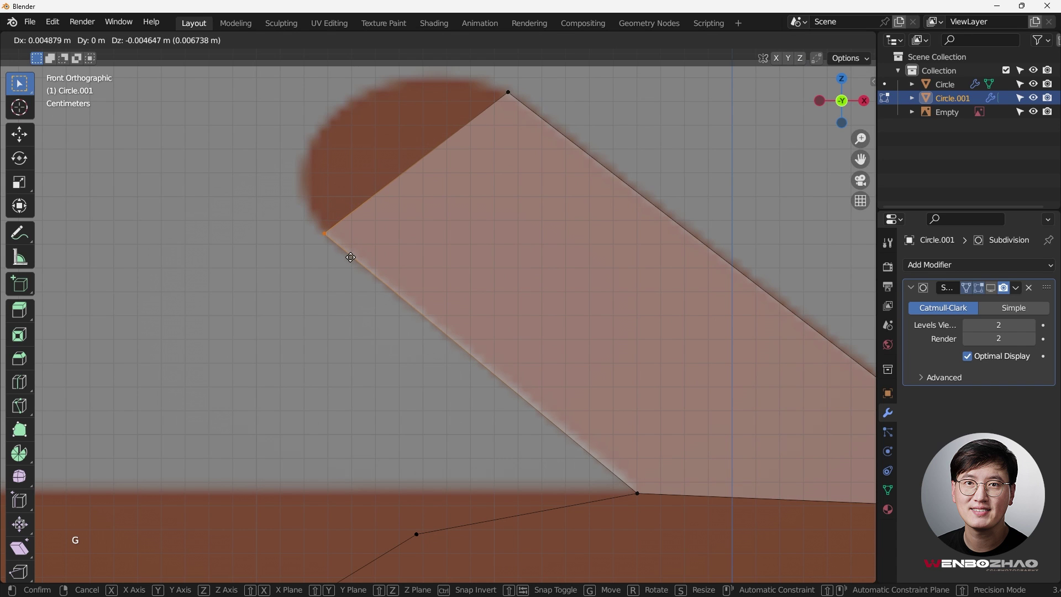
{"action": "left_click", "coordinate": [351, 255]}
Step: Extrude the arm's end edge about -0.03 m in X and 0.024 m in Z, and scale the new edge to about 0.274
{"action": "scroll", "coordinate": [399, 359], "scroll_direction": "down", "scroll_amount": 4}
{"action": "left_click_drag", "start_coordinate": [290, 190], "coordinate": [503, 308]}
{"action": "key", "text": "e"}
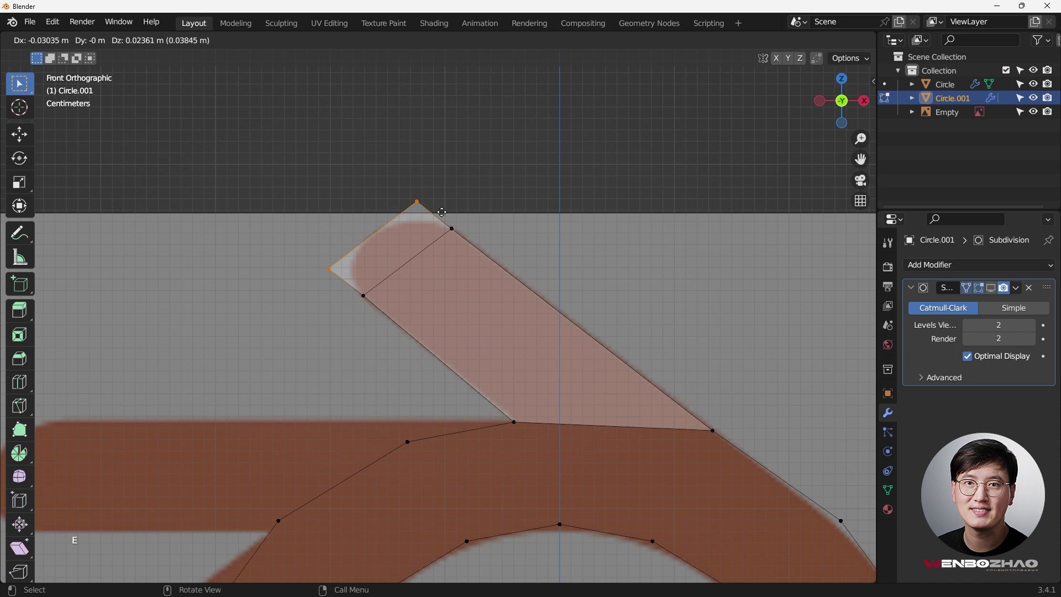
{"action": "left_click", "coordinate": [442, 213]}
{"action": "key", "text": "s"}
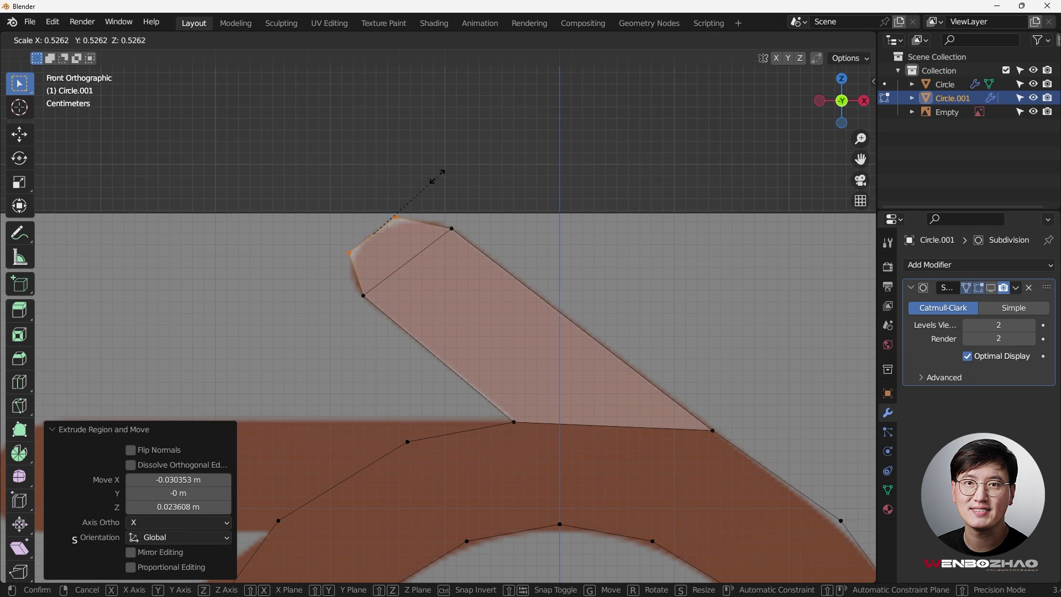
{"action": "left_click", "coordinate": [395, 197]}
Step: Rotate the arm's tip edge slightly and shift it about 0.0007 m in X and -0.0014 m in Z to fit the rounded end
{"action": "scroll", "coordinate": [392, 231], "scroll_direction": "up", "scroll_amount": 4}
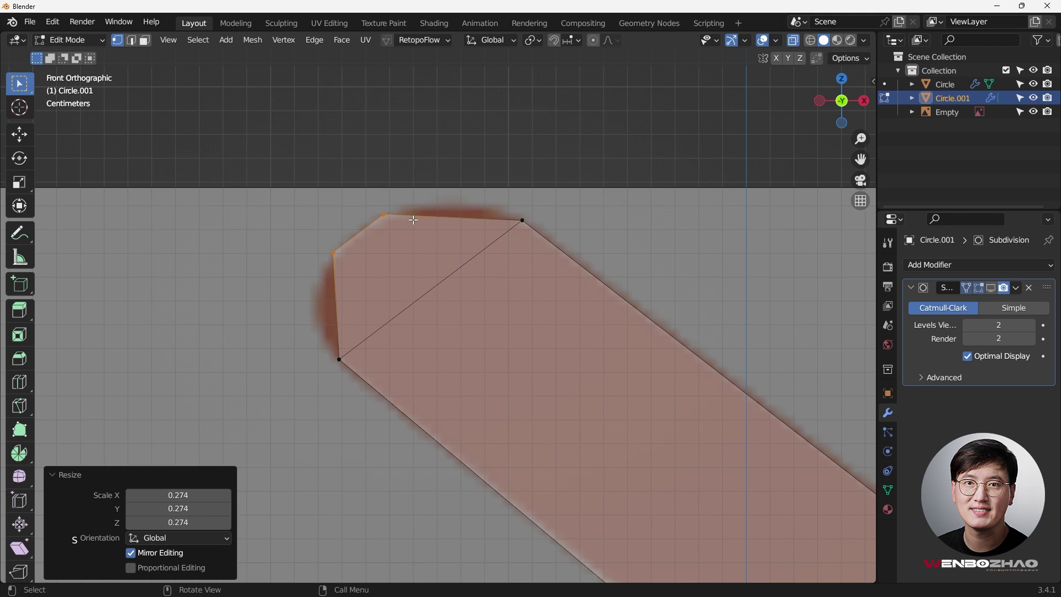
{"action": "key", "text": "r"}
{"action": "left_click", "coordinate": [440, 207]}
{"action": "key", "text": "g"}
{"action": "left_click", "coordinate": [431, 222]}
Step: Add one centred loop cut across the arm's tip face and scale it up by about 1.236 to round the end
{"action": "key", "text": "ctrl+r"}
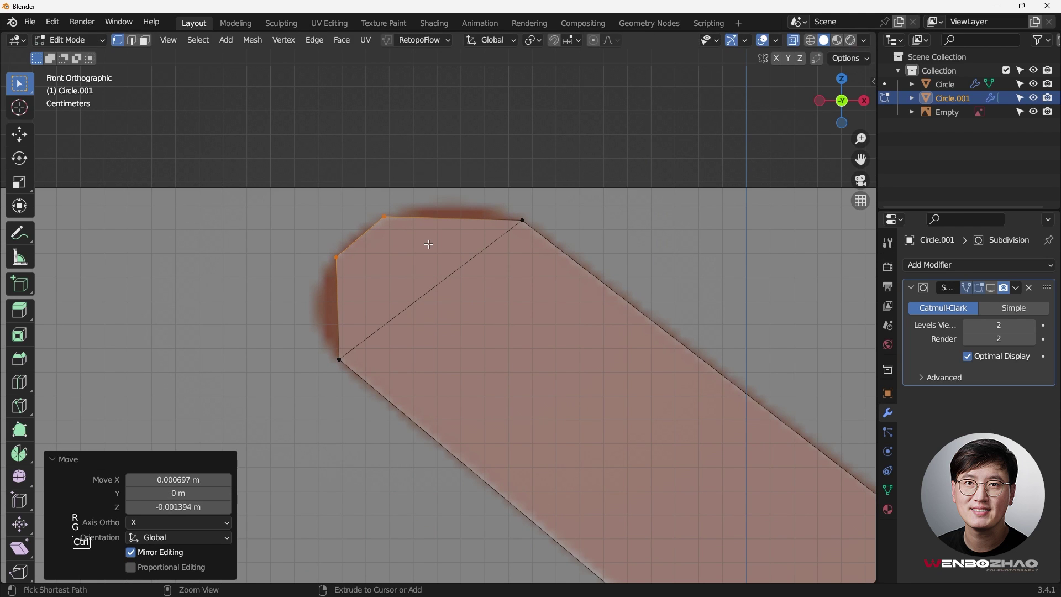
{"action": "left_click", "coordinate": [429, 244]}
{"action": "right_click", "coordinate": [429, 244]}
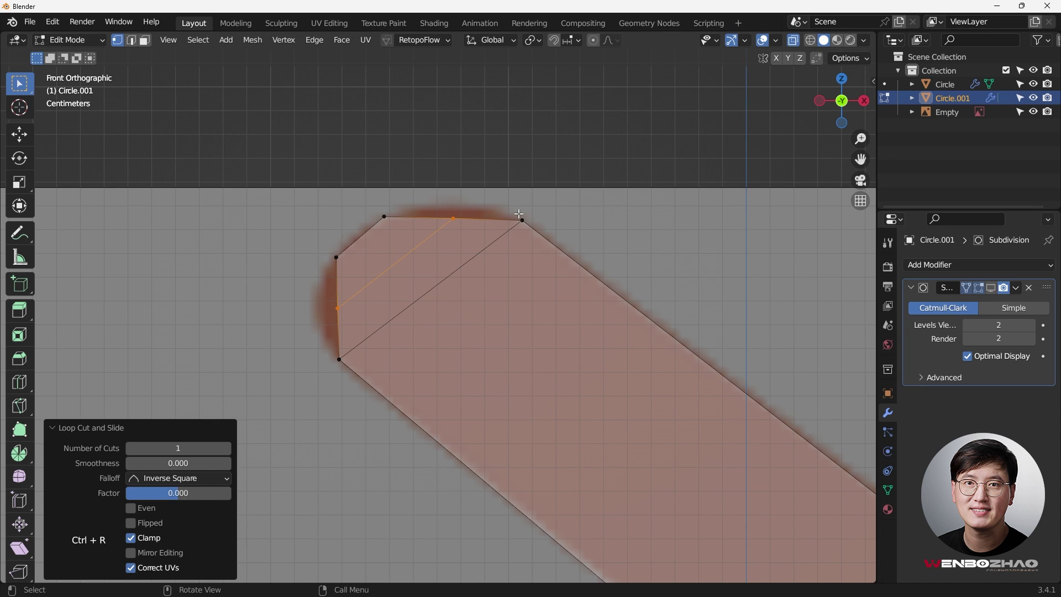
{"action": "key", "text": "s"}
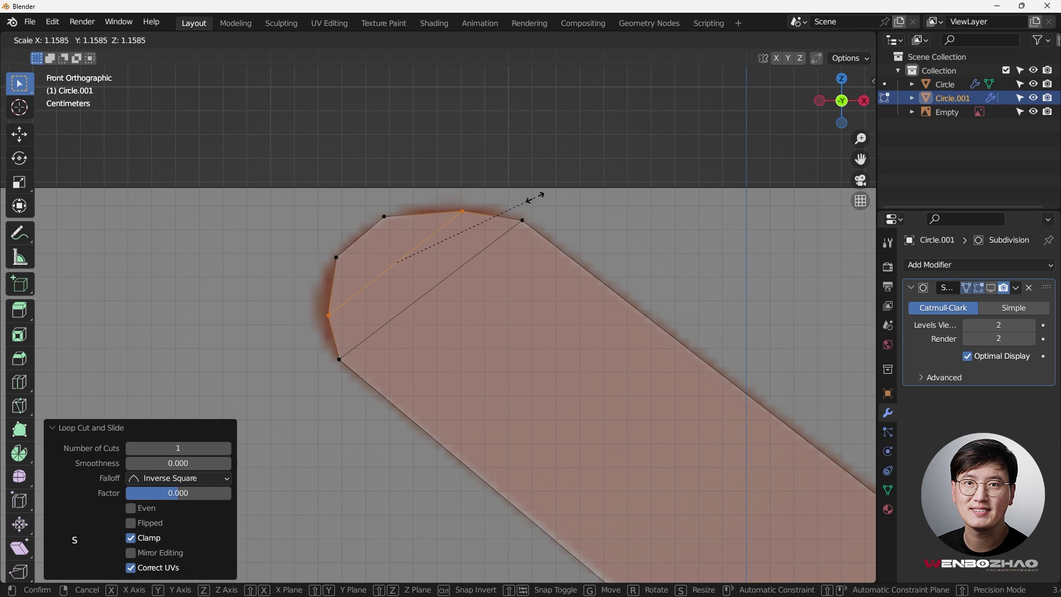
{"action": "left_click", "coordinate": [543, 190]}
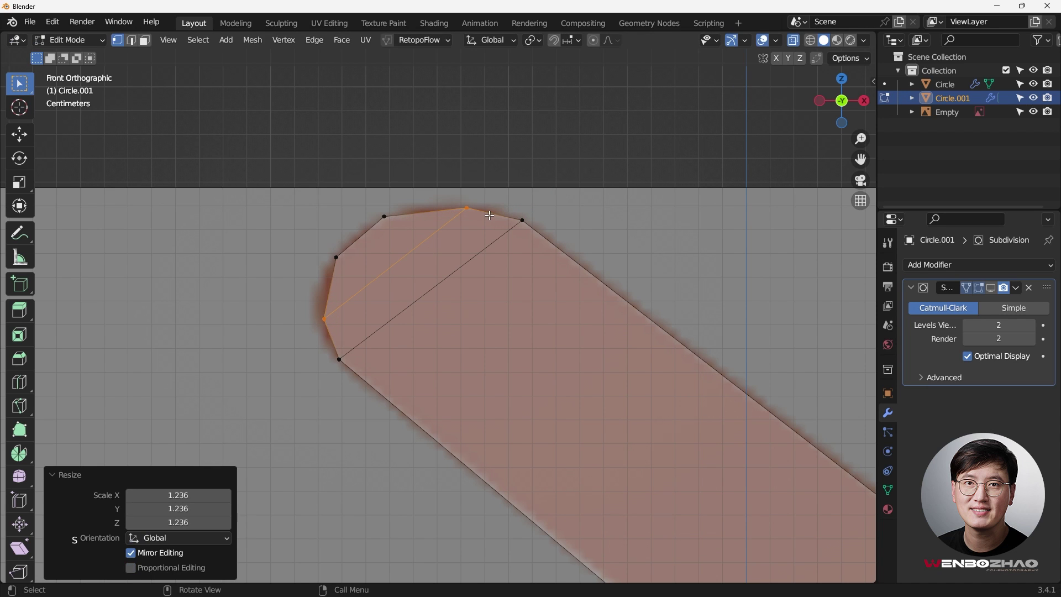
Step: Slide the loop cut along the upper arm's rounded tip by a factor of about -0.088 and expand the selection
{"action": "key", "text": "g"}
{"action": "key", "text": "g"}
{"action": "left_click", "coordinate": [483, 214]}
{"action": "scroll", "coordinate": [419, 220], "scroll_direction": "down", "scroll_amount": 4}
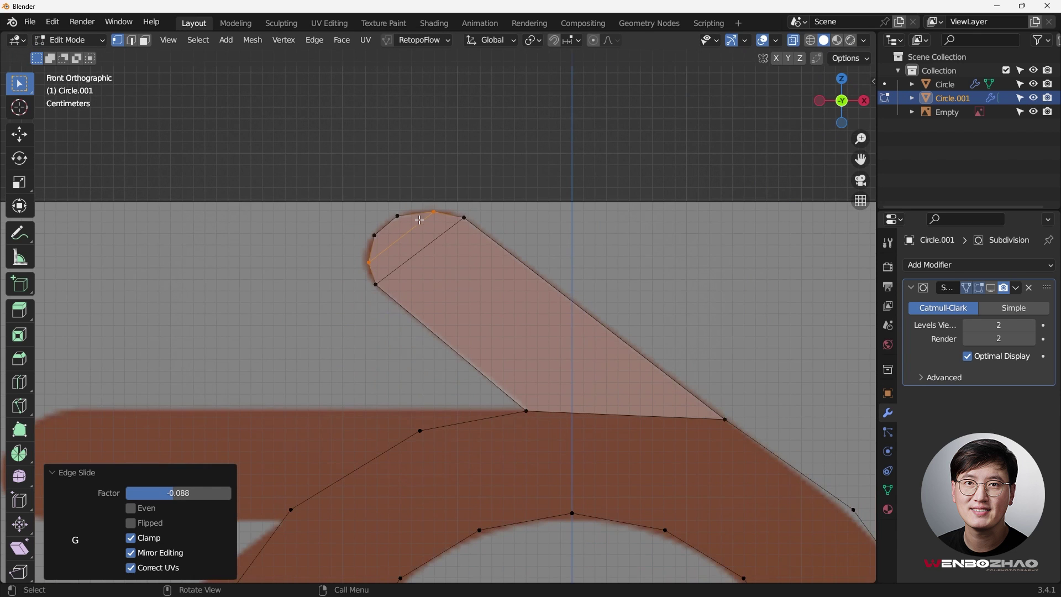
{"action": "key", "text": "ctrl+KP_Add"}
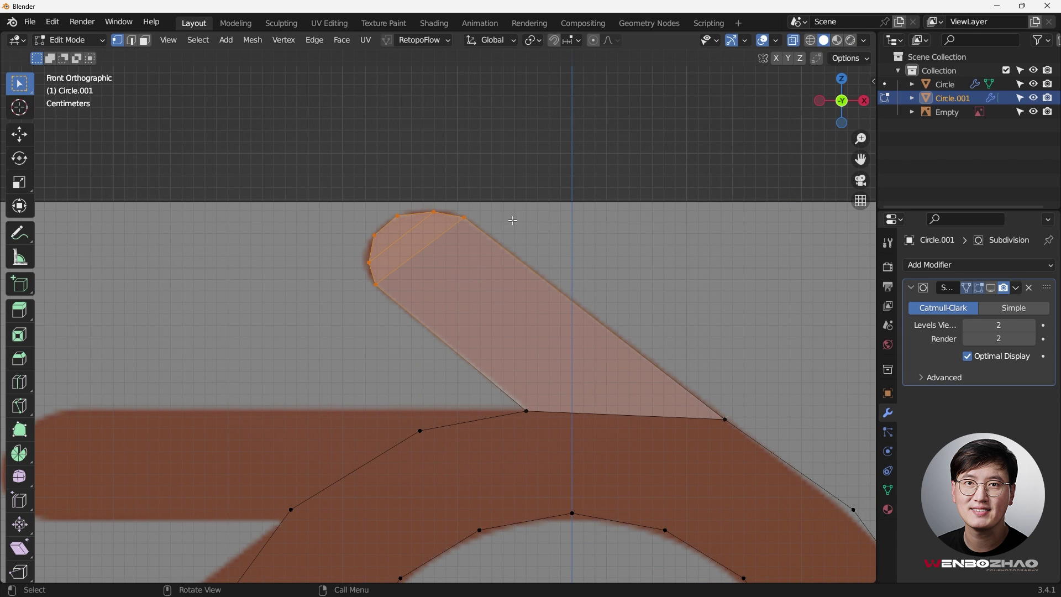
{"action": "middle_click_drag", "start_coordinate": [454, 325], "coordinate": [567, 268], "text": "shift"}
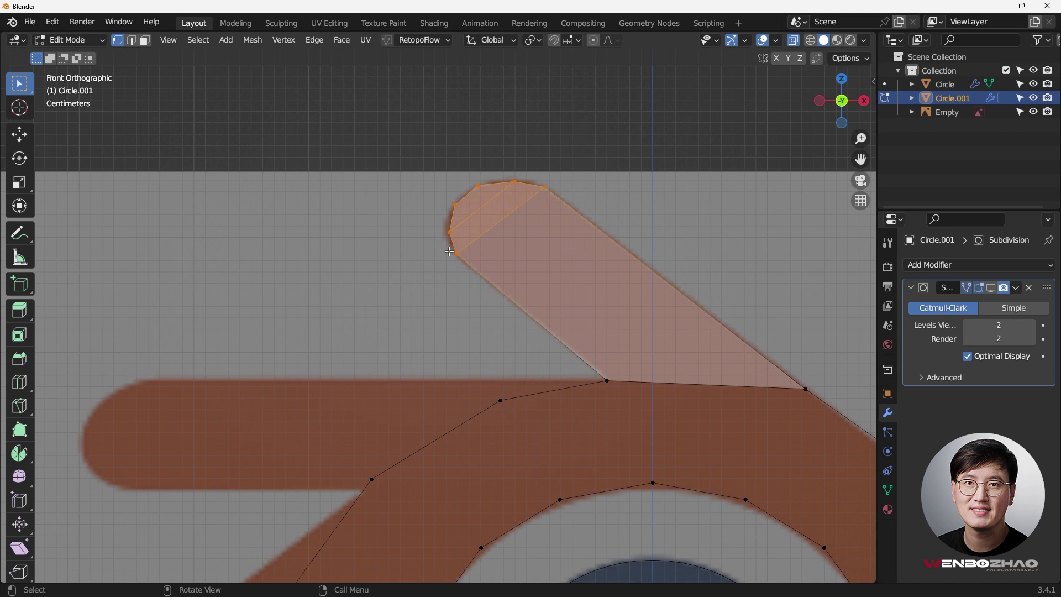
Step: Move the two ring vertices by about (-0.003, 0.017) m and (-0.0085, -0.0116) m in X and Z to the horizontal arm's root corners
{"action": "scroll", "coordinate": [541, 311], "scroll_direction": "down", "scroll_amount": 3}
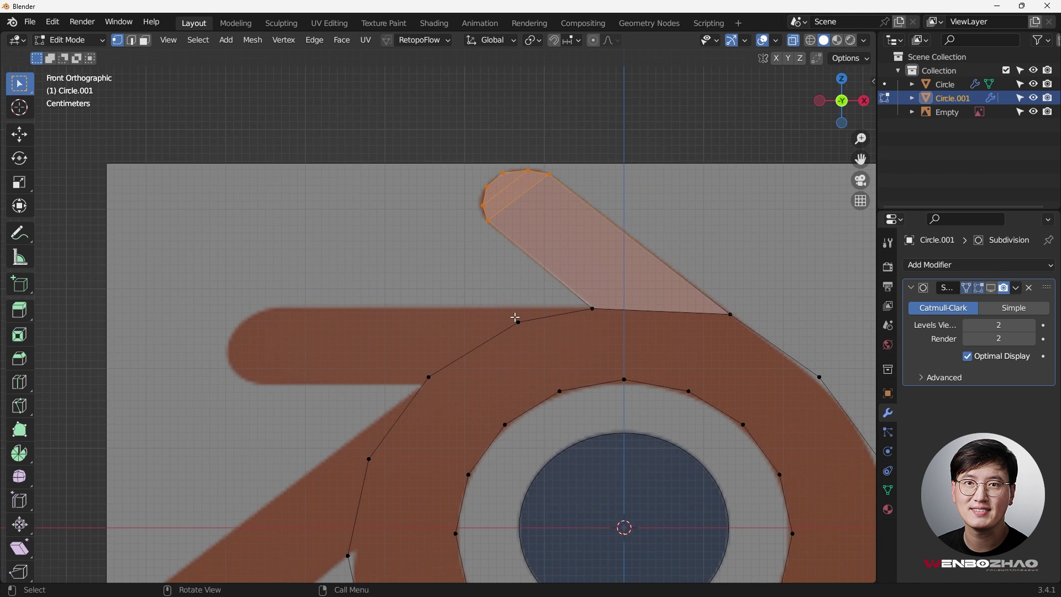
{"action": "scroll", "coordinate": [516, 318], "scroll_direction": "up", "scroll_amount": 4}
{"action": "left_click", "coordinate": [523, 328]}
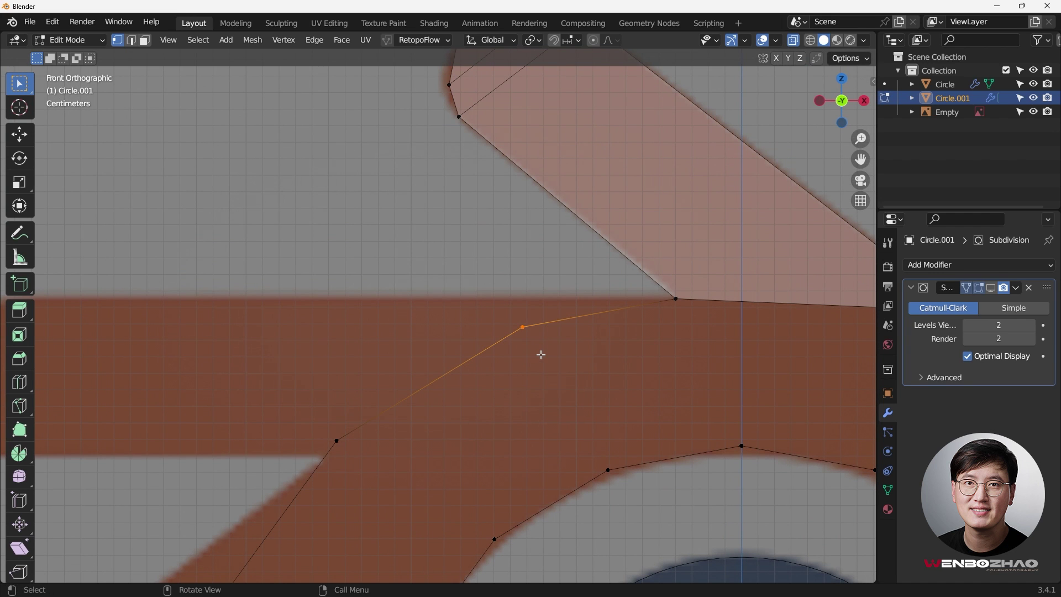
{"action": "key", "text": "g"}
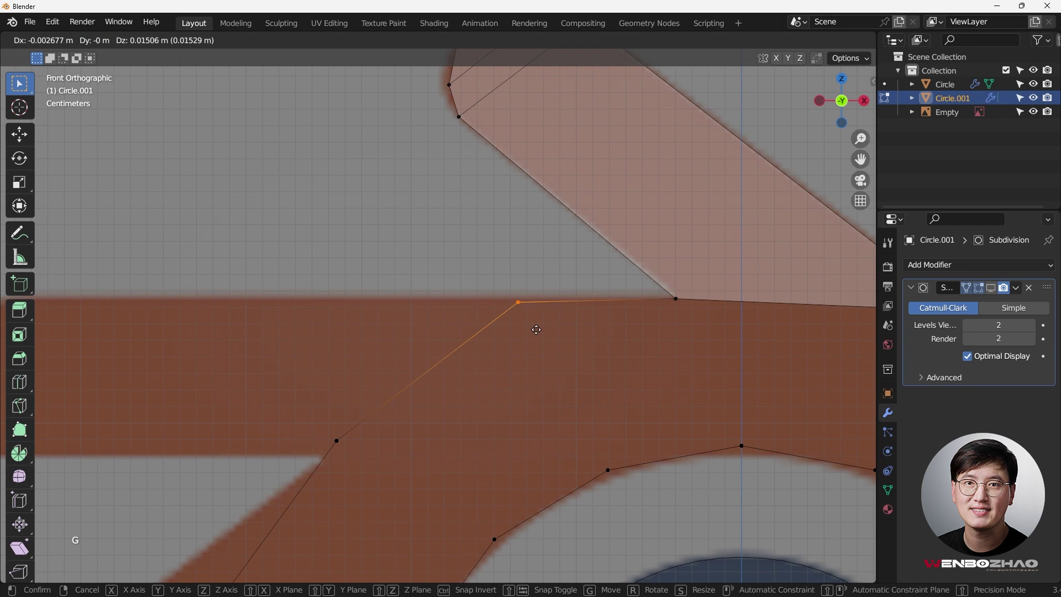
{"action": "left_click", "coordinate": [494, 348]}
{"action": "scroll", "coordinate": [493, 347], "scroll_direction": "up", "scroll_amount": 5}
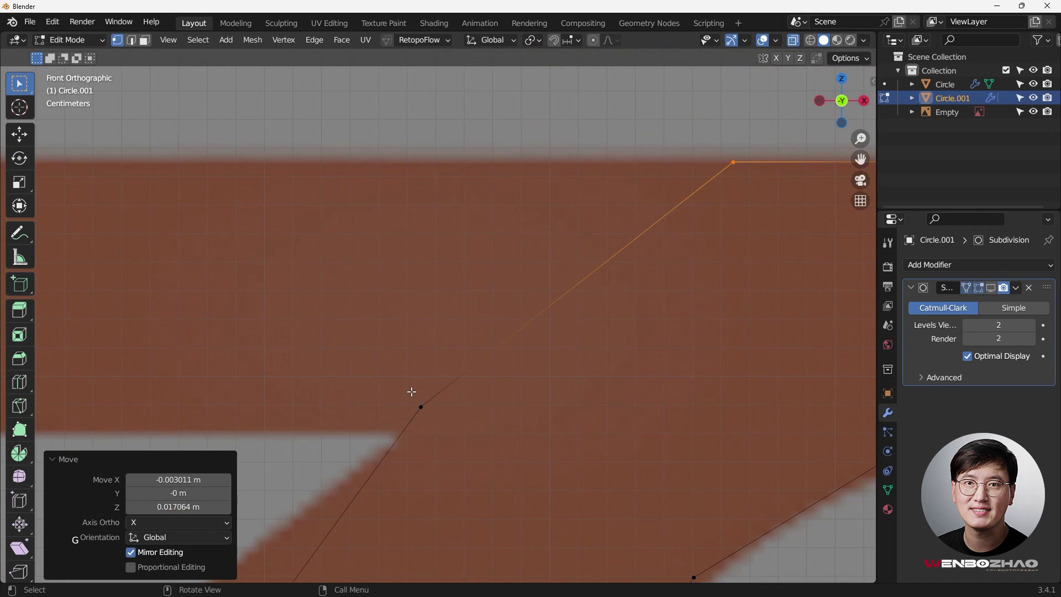
{"action": "key", "text": "g"}
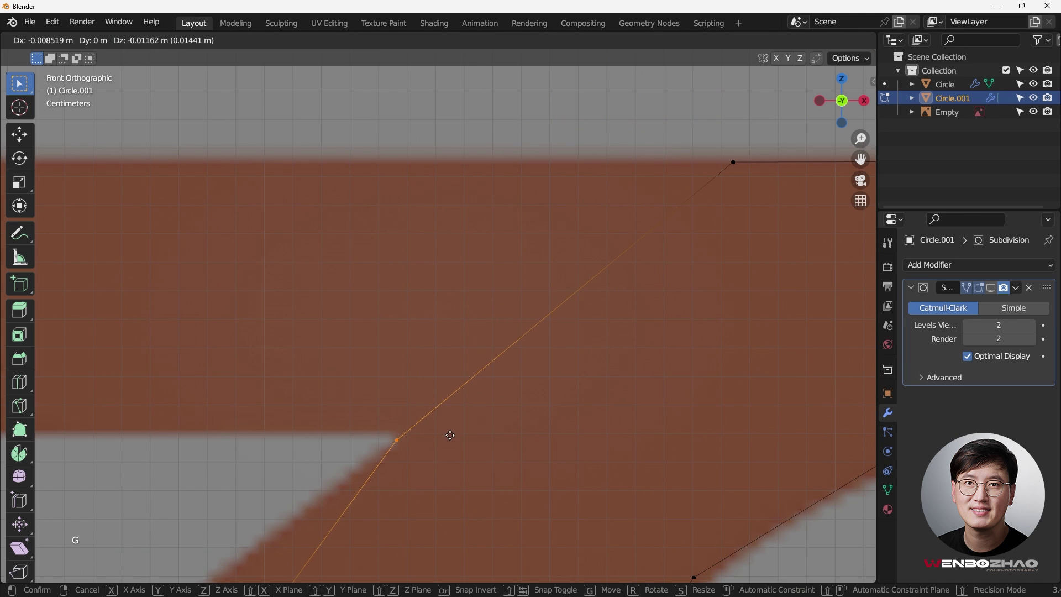
{"action": "left_click", "coordinate": [451, 435]}
Step: Extrude the edge between the two root vertices about -0.244 m in X and 0.002 m in Z along the horizontal arm
{"action": "scroll", "coordinate": [451, 436], "scroll_direction": "down", "scroll_amount": 5}
{"action": "left_click_drag", "start_coordinate": [338, 299], "coordinate": [379, 360], "text": "shift"}
{"action": "left_click_drag", "start_coordinate": [557, 273], "coordinate": [626, 329], "text": "shift"}
{"action": "key", "text": "e"}
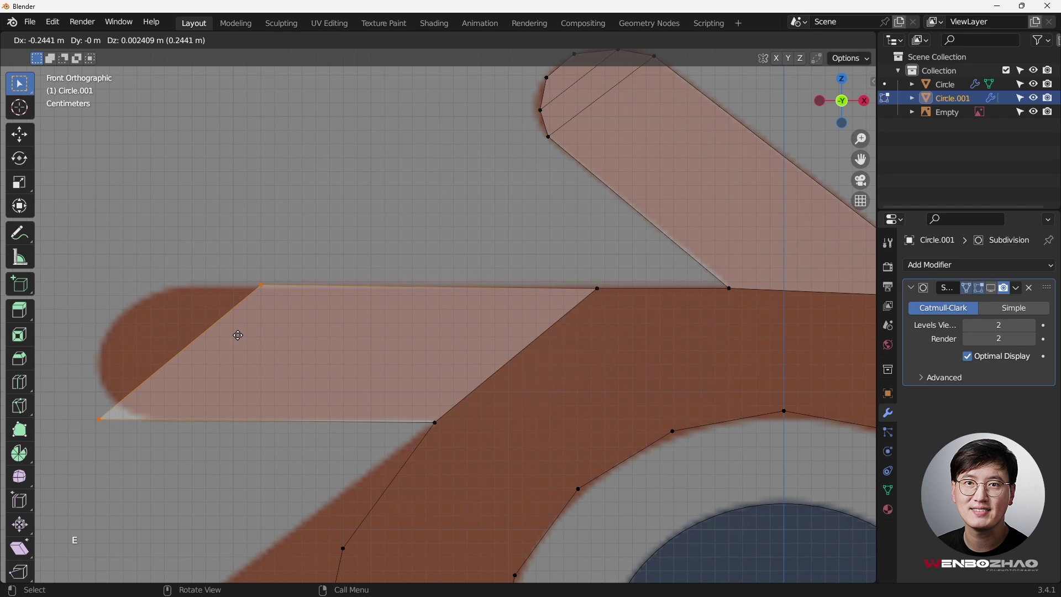
{"action": "left_click", "coordinate": [238, 332]}
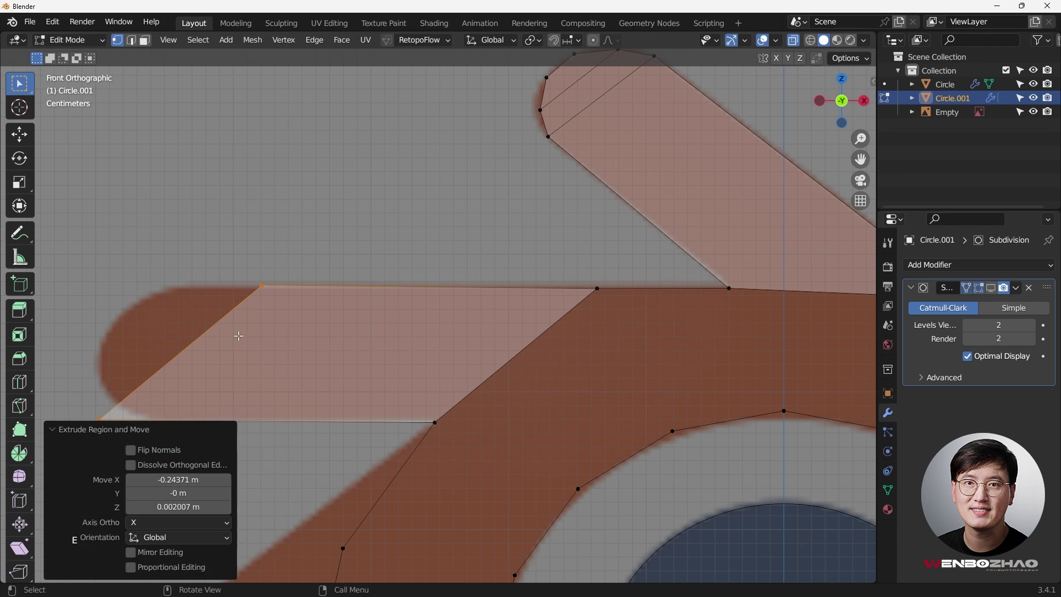
Step: Move the upper vertex of the horizontal arm's end edge about -0.062 m in X and -0.001 m in Z
{"action": "scroll", "coordinate": [623, 294], "scroll_direction": "up", "scroll_amount": 2}
{"action": "middle_click_drag", "start_coordinate": [623, 294], "coordinate": [723, 264], "text": "shift"}
{"action": "left_click_drag", "start_coordinate": [176, 244], "coordinate": [639, 288]}
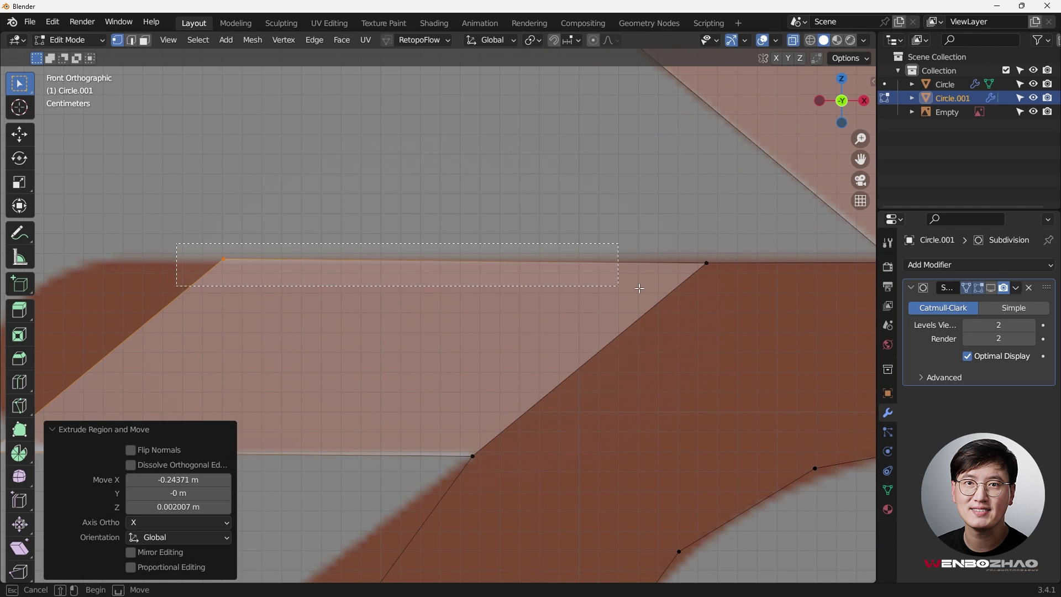
{"action": "left_click_drag", "start_coordinate": [713, 293], "coordinate": [718, 284]}
{"action": "left_click_drag", "start_coordinate": [499, 272], "coordinate": [501, 272]}
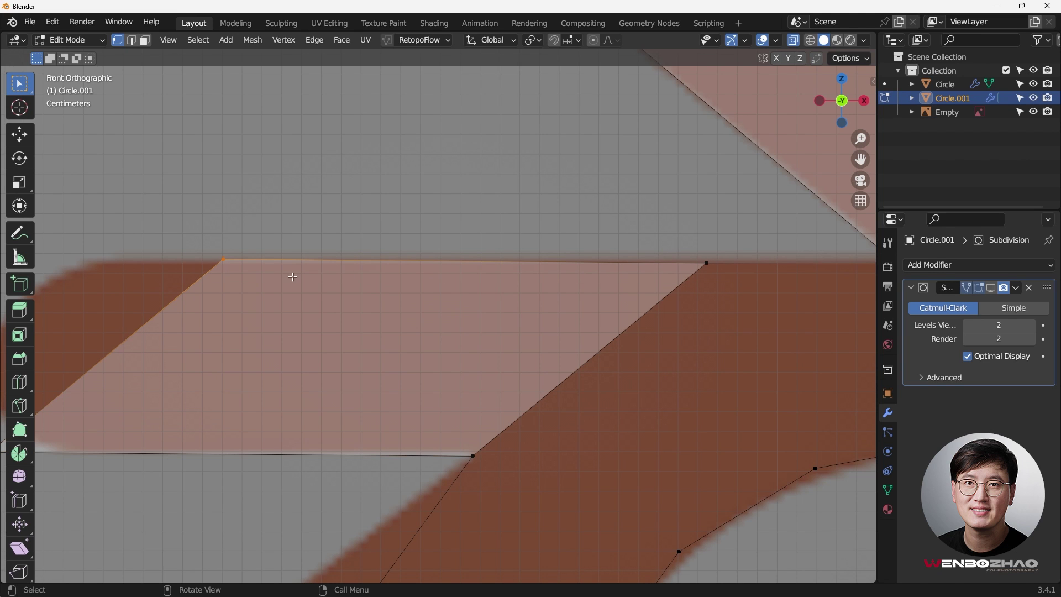
{"action": "key", "text": "g"}
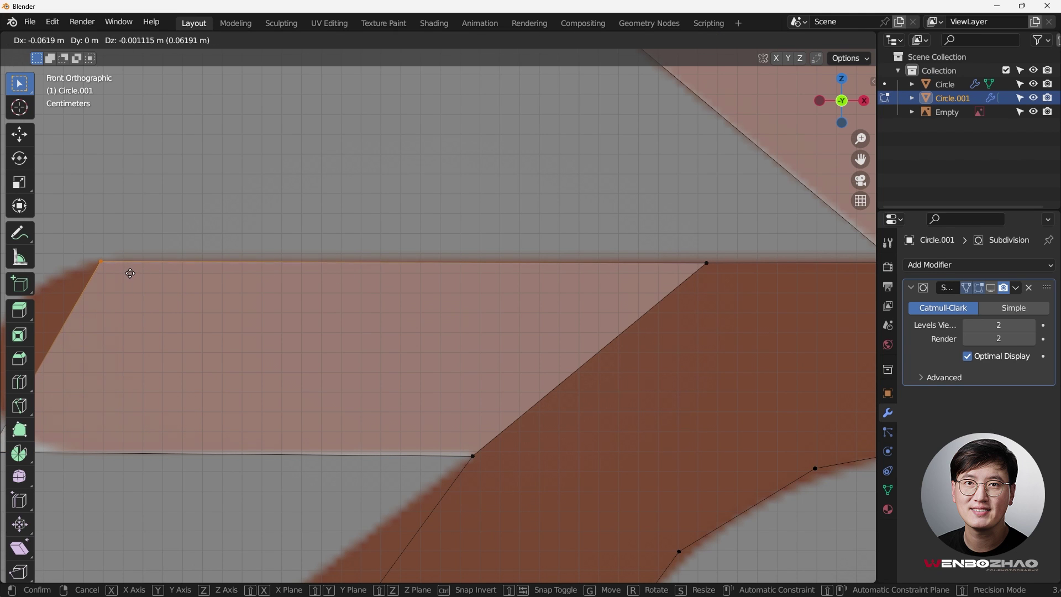
{"action": "left_click", "coordinate": [149, 276]}
Step: Nudge the horizontal arm's upper root vertex about -0.0014 m in X and 0.0006 m in Z onto the reference outline
{"action": "scroll", "coordinate": [148, 276], "scroll_direction": "down", "scroll_amount": 2}
{"action": "scroll", "coordinate": [607, 256], "scroll_direction": "up", "scroll_amount": 4}
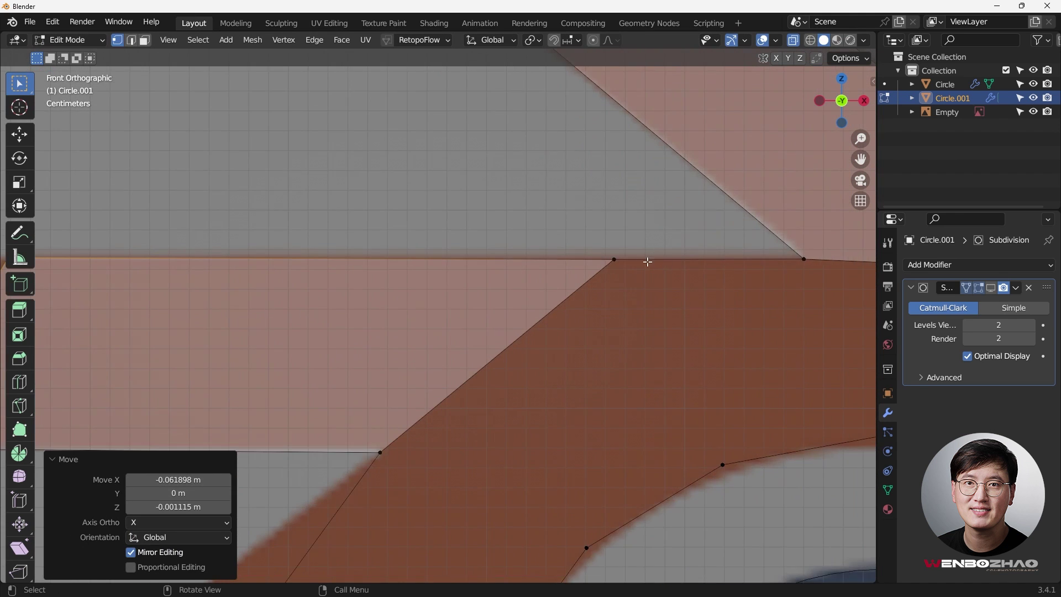
{"action": "left_click", "coordinate": [608, 257]}
{"action": "key", "text": "g"}
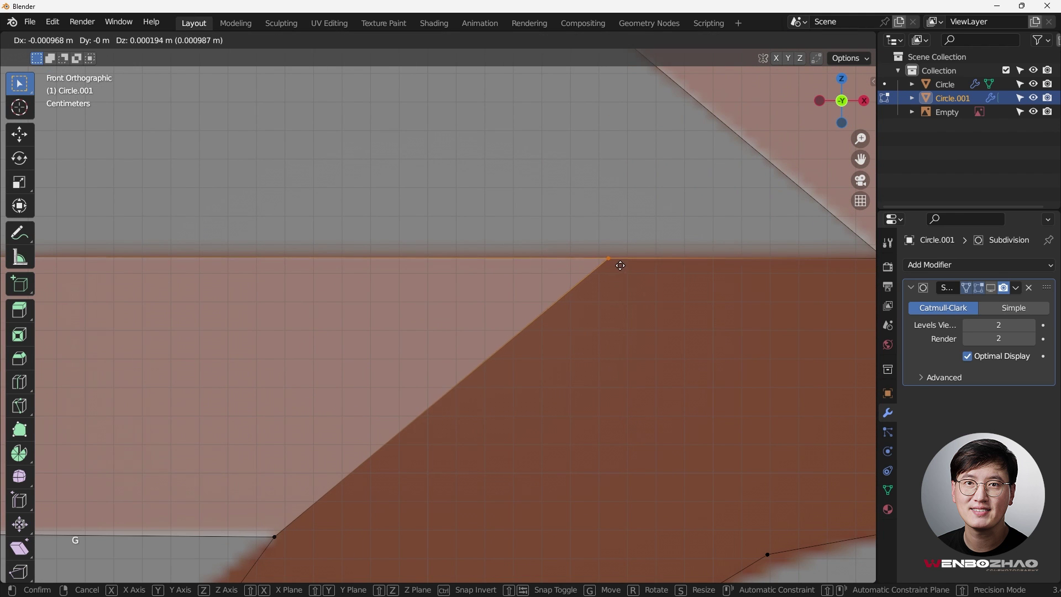
{"action": "left_click", "coordinate": [621, 264]}
{"action": "scroll", "coordinate": [521, 315], "scroll_direction": "down", "scroll_amount": 4}
Step: Move the end edge's lower vertex about 0.045 m in X and 0.0007 m in Z, and shift it slightly back towards the tip
{"action": "scroll", "coordinate": [178, 267], "scroll_direction": "up", "scroll_amount": 3}
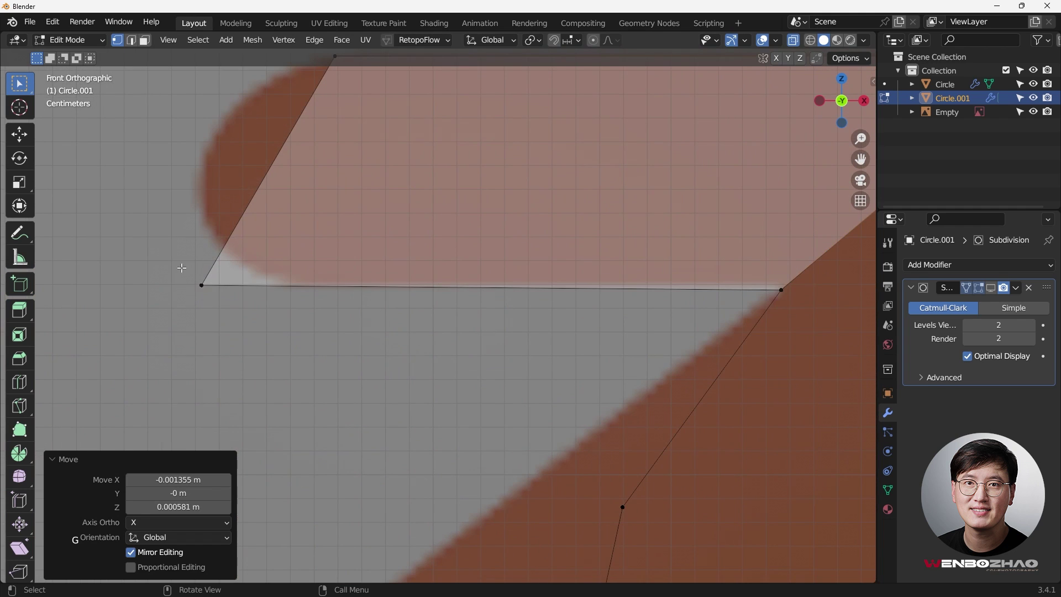
{"action": "left_click", "coordinate": [202, 286]}
{"action": "key", "text": "g"}
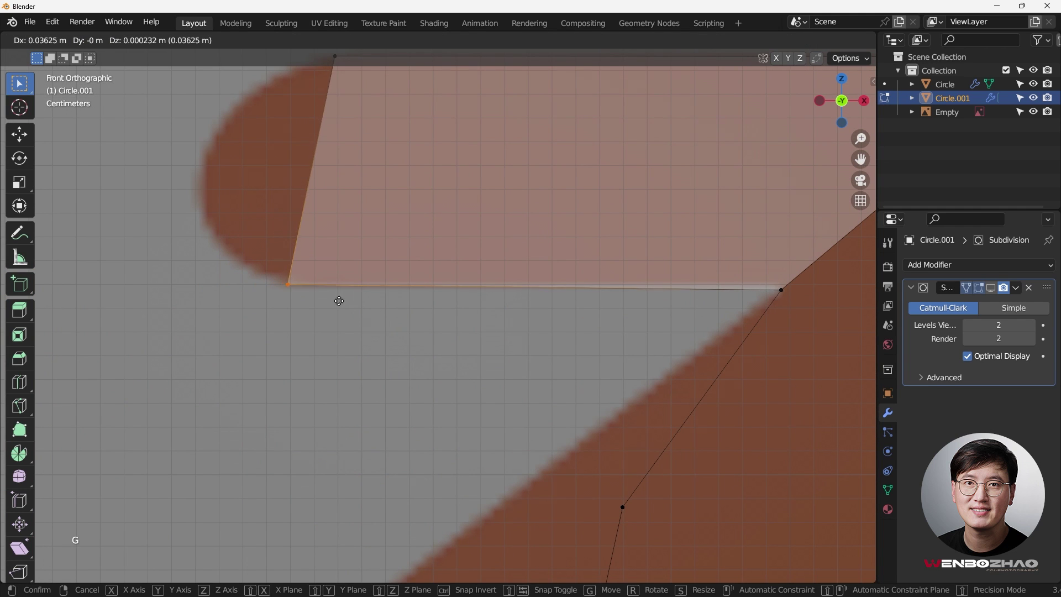
{"action": "left_click", "coordinate": [358, 301]}
{"action": "scroll", "coordinate": [358, 300], "scroll_direction": "down", "scroll_amount": 2}
{"action": "scroll", "coordinate": [309, 313], "scroll_direction": "up", "scroll_amount": 2}
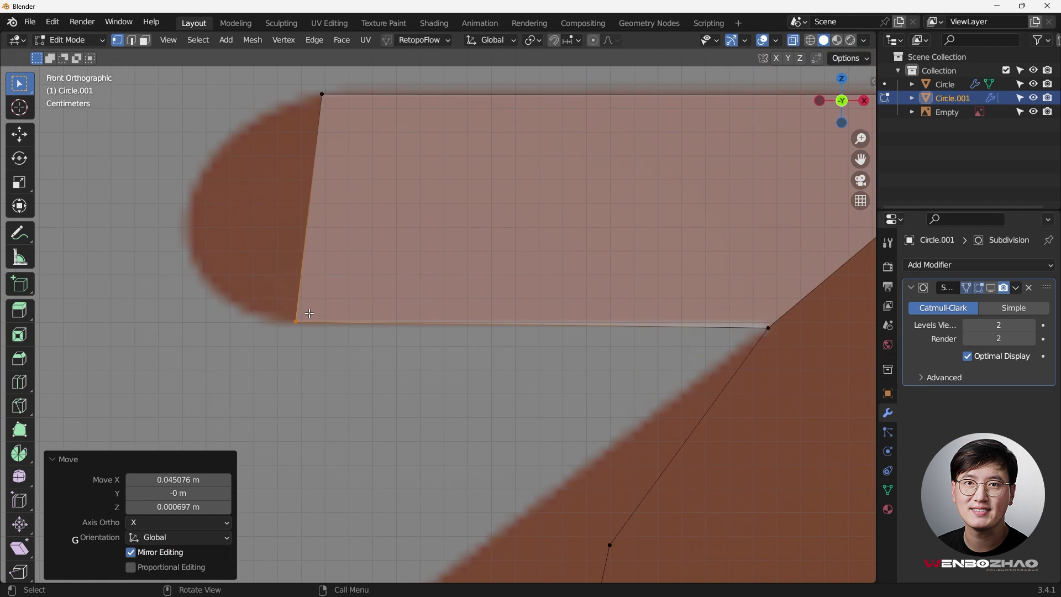
{"action": "key", "text": "g"}
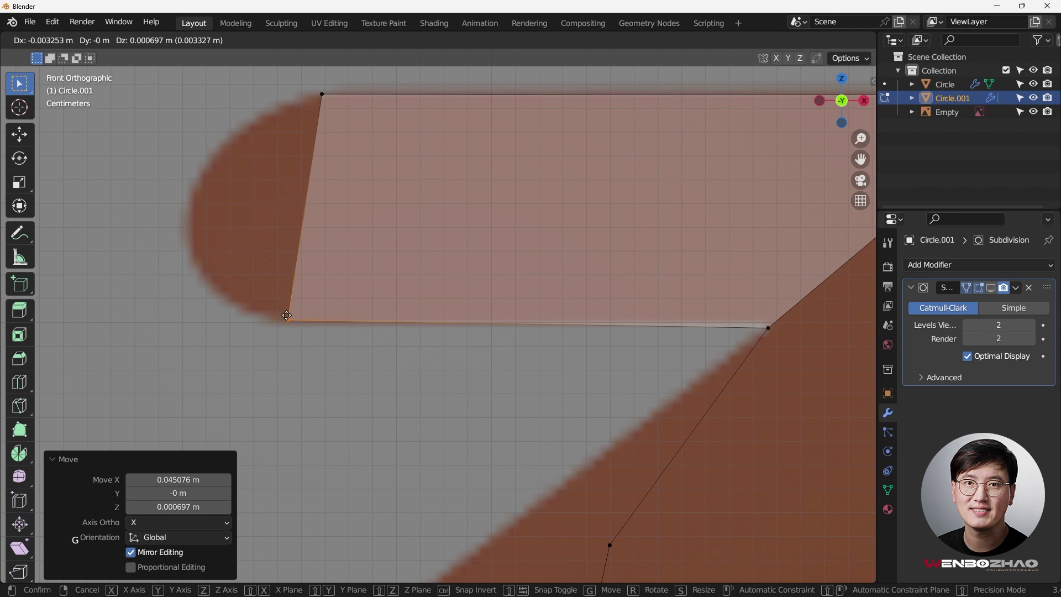
{"action": "left_click", "coordinate": [283, 320]}
Step: Nudge the horizontal arm's lower root vertex slightly in positive X and Z to straighten the arm's lower edge
{"action": "left_click", "coordinate": [770, 328]}
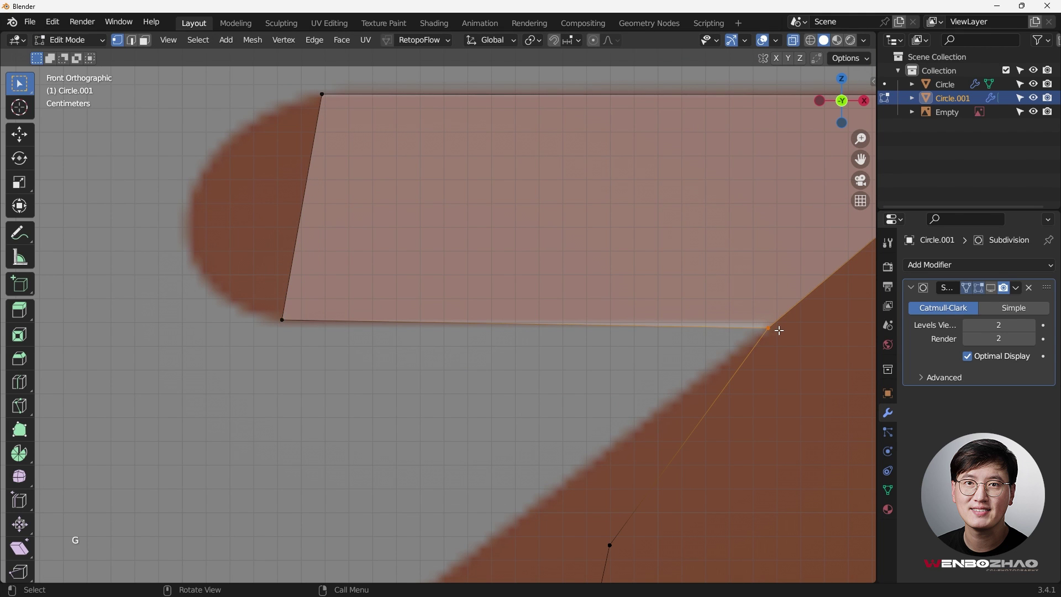
{"action": "key", "text": "g"}
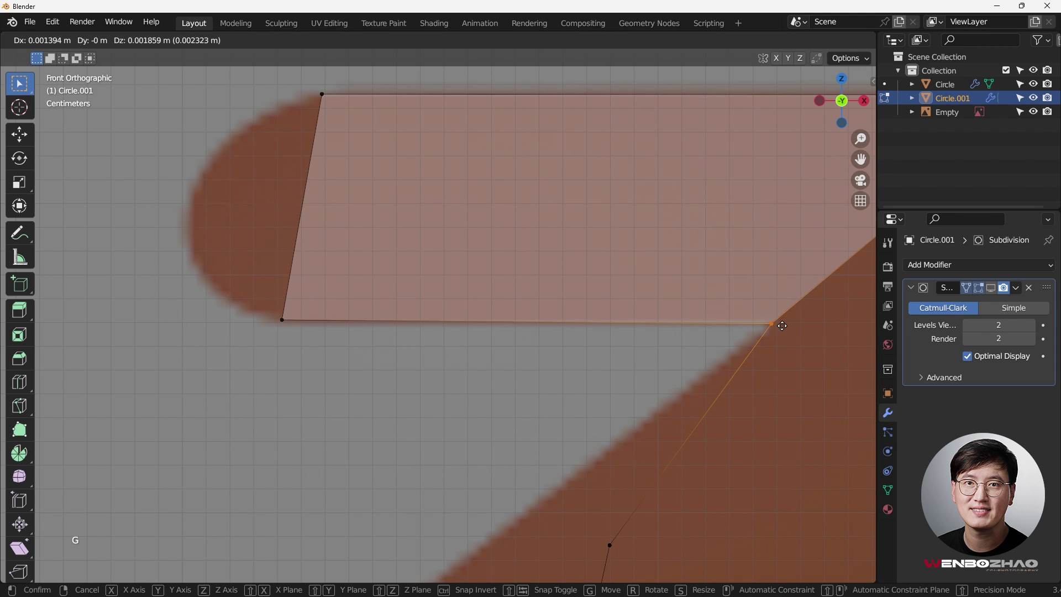
{"action": "left_click", "coordinate": [783, 327]}
Step: Extrude the horizontal arm's end edge about -0.046 m in X and -0.0014 m in Z, and scale the new edge to 0.412
{"action": "scroll", "coordinate": [667, 309], "scroll_direction": "down", "scroll_amount": 3}
{"action": "scroll", "coordinate": [410, 183], "scroll_direction": "up", "scroll_amount": 3}
{"action": "left_click_drag", "start_coordinate": [331, 123], "coordinate": [564, 433]}
{"action": "key", "text": "e"}
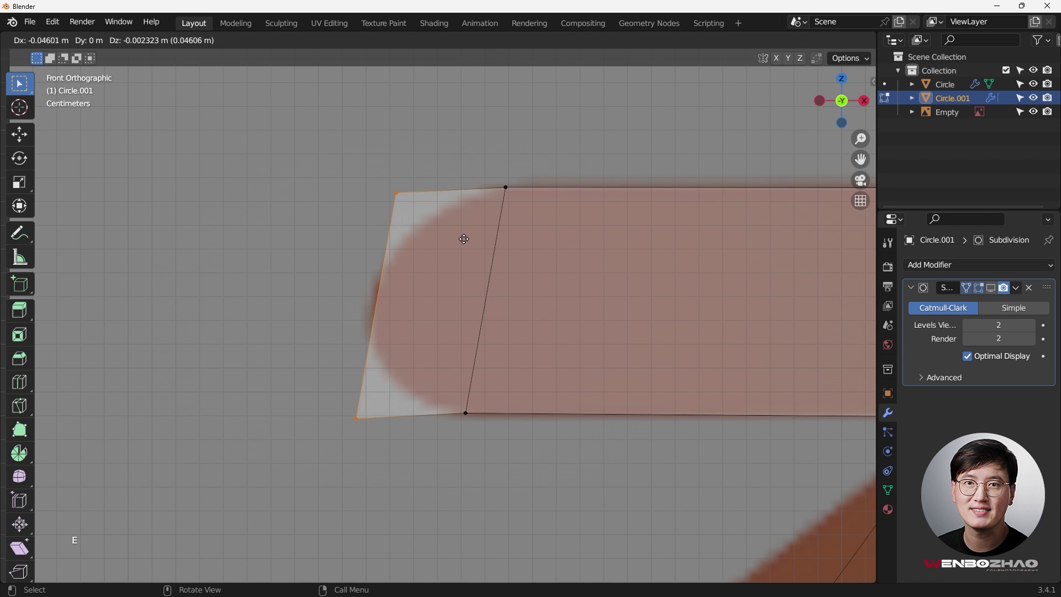
{"action": "left_click", "coordinate": [464, 237]}
{"action": "key", "text": "s"}
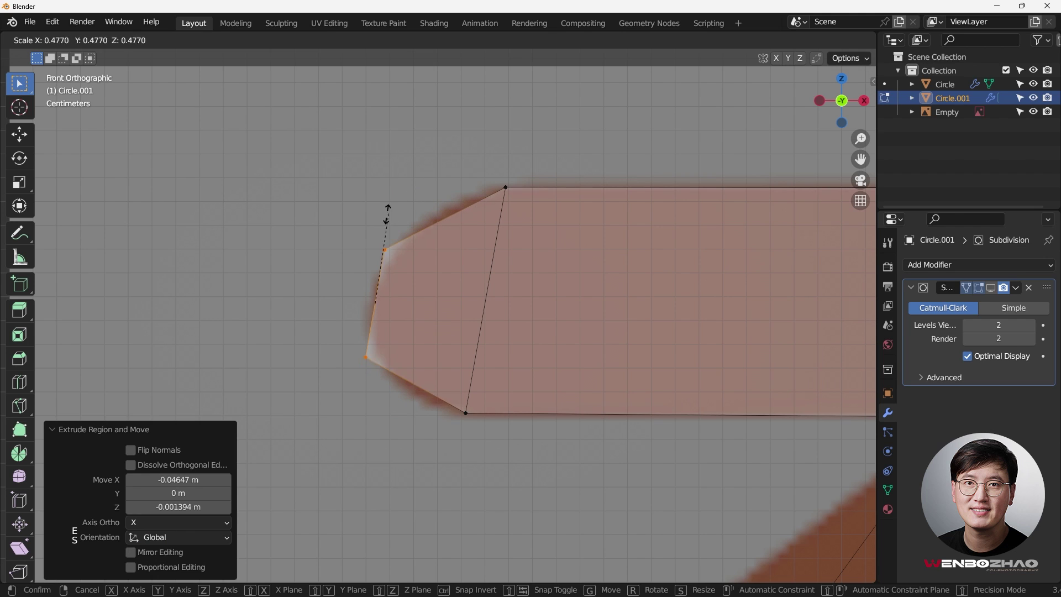
{"action": "left_click", "coordinate": [368, 224]}
Step: Add one centred loop cut across the horizontal arm's tip face and scale it up by about 1.2
{"action": "key", "text": "ctrl+r"}
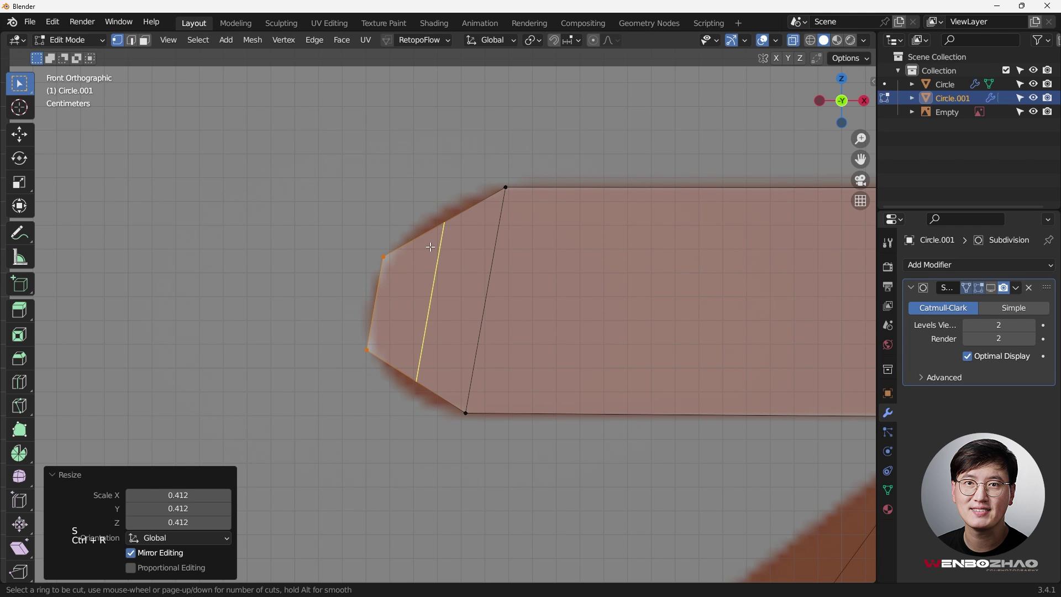
{"action": "left_click", "coordinate": [436, 247]}
{"action": "right_click", "coordinate": [436, 246]}
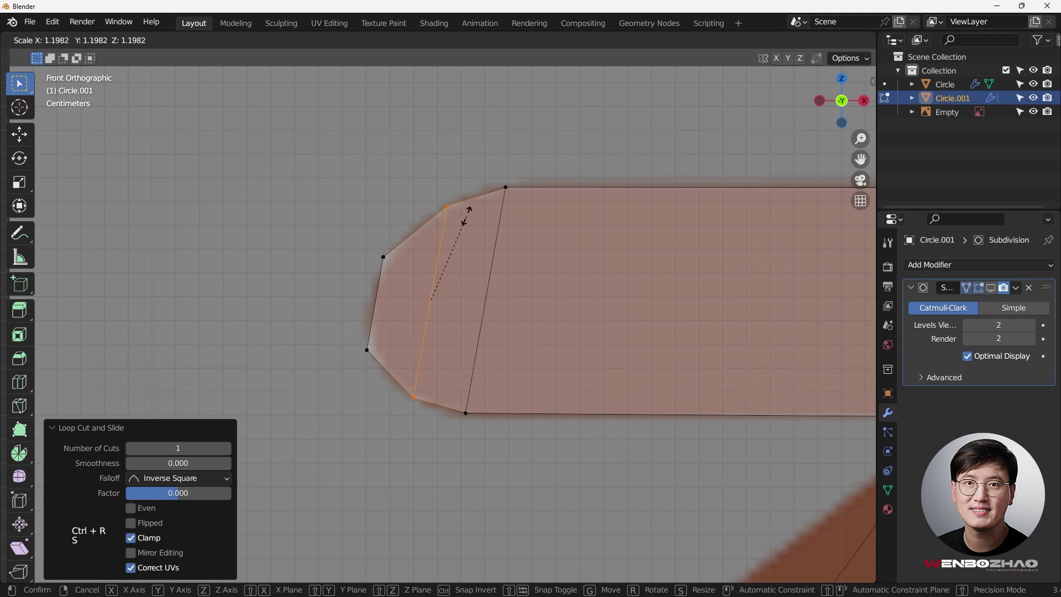
{"action": "left_click", "coordinate": [466, 216]}
Step: Scale the horizontal arm's tip edge down slightly and reposition its lower and upper vertices to follow the rounded end
{"action": "left_click_drag", "start_coordinate": [356, 226], "coordinate": [398, 371]}
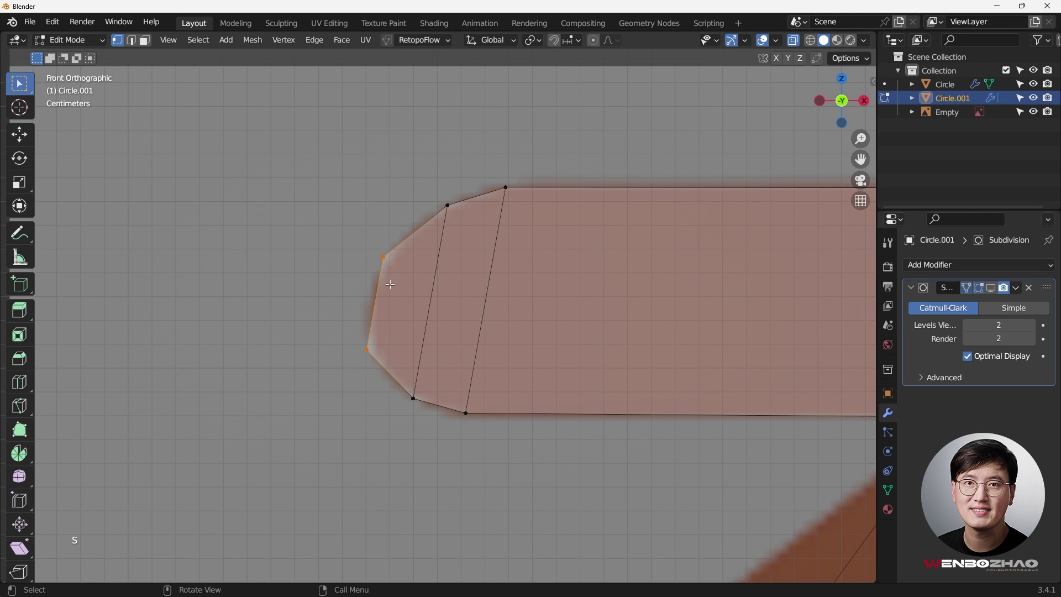
{"action": "key", "text": "s"}
{"action": "left_click", "coordinate": [398, 248]}
{"action": "left_click_drag", "start_coordinate": [351, 333], "coordinate": [396, 357]}
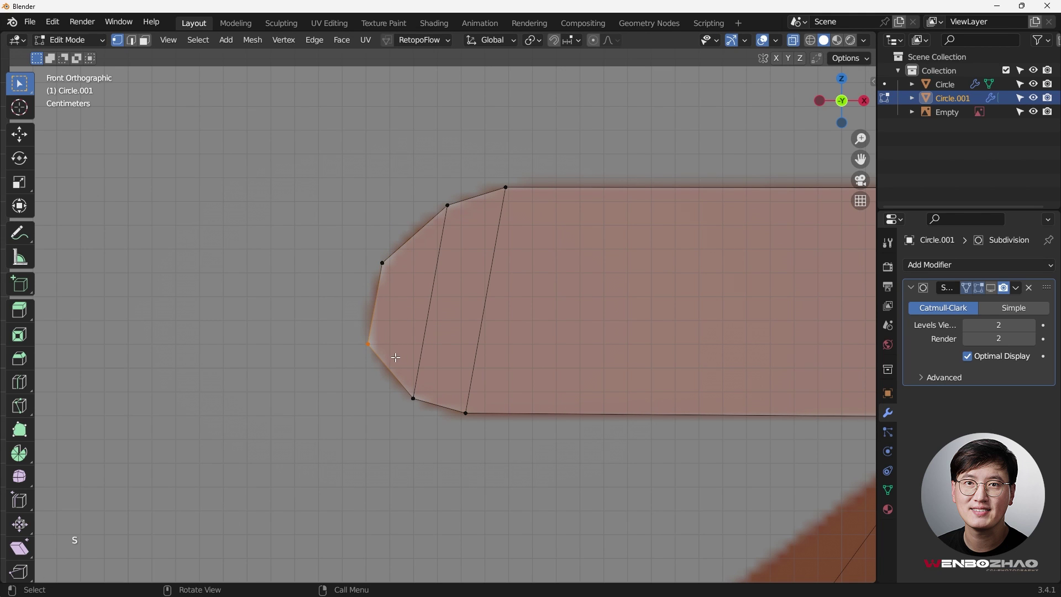
{"action": "key", "text": "g"}
{"action": "left_click", "coordinate": [387, 326]}
{"action": "left_click_drag", "start_coordinate": [378, 259], "coordinate": [390, 277]}
{"action": "key", "text": "g"}
{"action": "left_click", "coordinate": [386, 286]}
Step: Move the loop cut's upper vertex about -0.008 m in X and -0.007 m in Z, and adjust its lower vertex to the outline
{"action": "left_click_drag", "start_coordinate": [427, 205], "coordinate": [452, 216]}
{"action": "key", "text": "g"}
{"action": "left_click", "coordinate": [436, 238]}
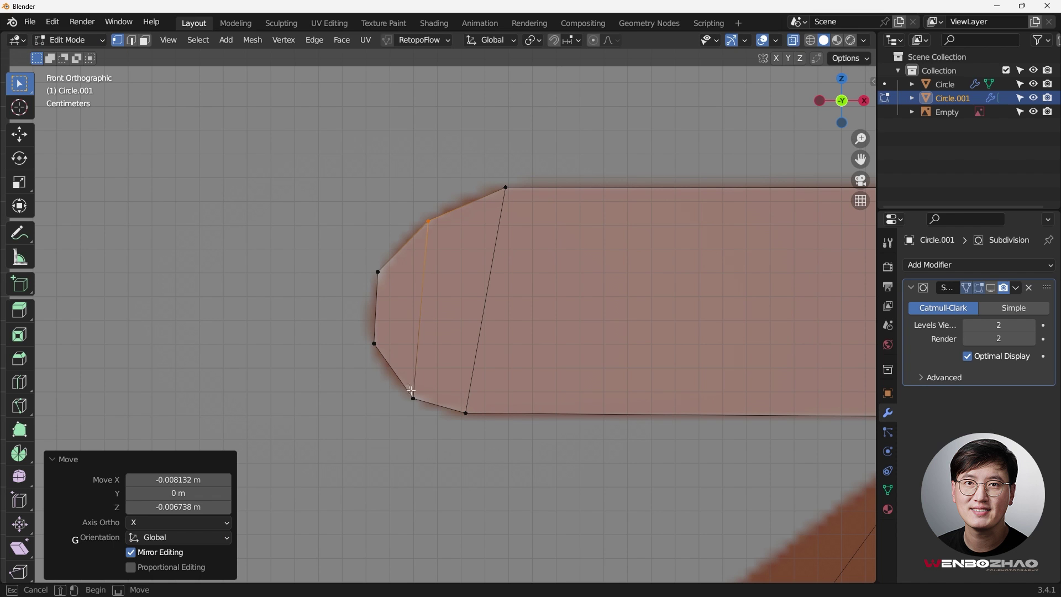
{"action": "left_click_drag", "start_coordinate": [411, 391], "coordinate": [422, 405]}
{"action": "key", "text": "g"}
{"action": "left_click", "coordinate": [431, 405]}
Step: Turn off X-ray and move the ring vertex about 0.01 m in X and 0.049 m in Z to the lower arm's upper root corner
{"action": "scroll", "coordinate": [431, 404], "scroll_direction": "down", "scroll_amount": 3}
{"action": "middle_click_drag", "start_coordinate": [505, 377], "coordinate": [448, 261], "text": "shift"}
{"action": "scroll", "coordinate": [412, 293], "scroll_direction": "down", "scroll_amount": 2}
{"action": "key", "text": "Tab"}
{"action": "key", "text": "Tab"}
{"action": "middle_click_drag", "start_coordinate": [494, 302], "coordinate": [499, 257], "text": "shift"}
{"action": "left_click", "coordinate": [499, 256]}
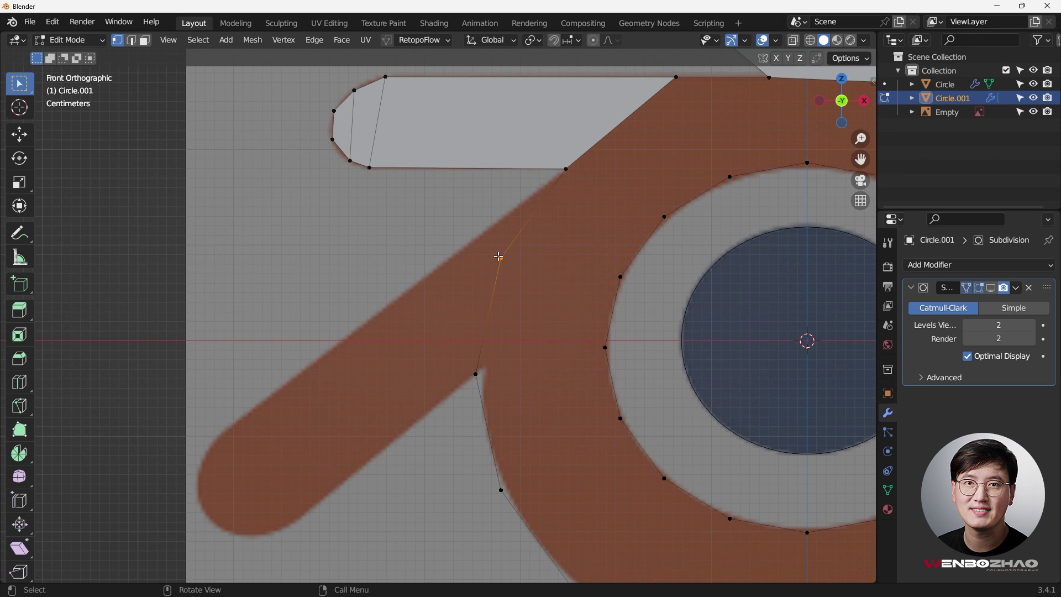
{"action": "key", "text": "g"}
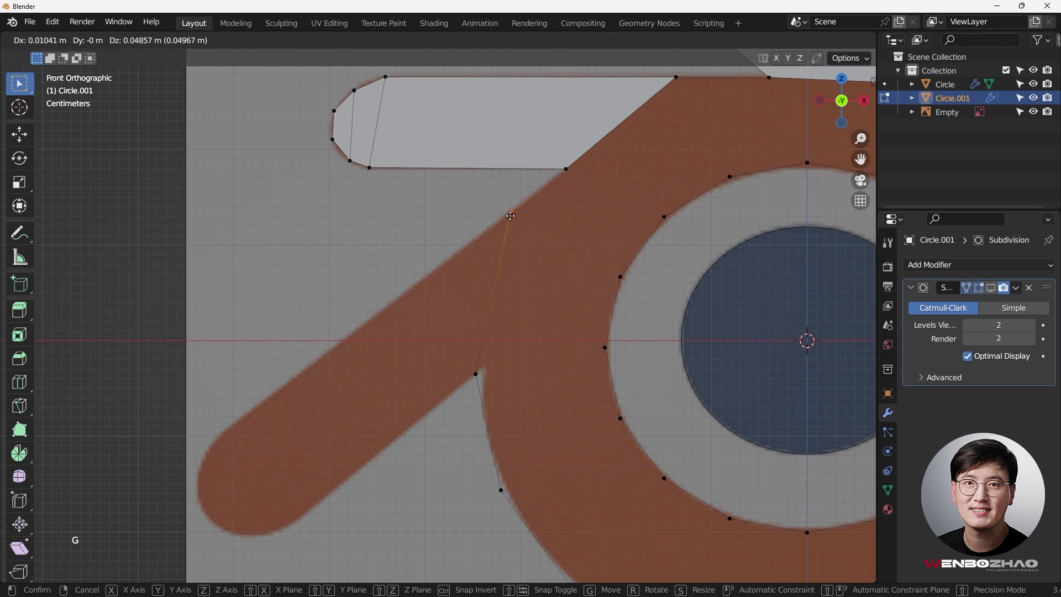
{"action": "left_click", "coordinate": [510, 216]}
Step: Move the ring vertex at the lower arm's inner root corner about 0.0087 m in X and 0.0057 m in Z
{"action": "scroll", "coordinate": [489, 368], "scroll_direction": "up", "scroll_amount": 2}
{"action": "left_click", "coordinate": [469, 376]}
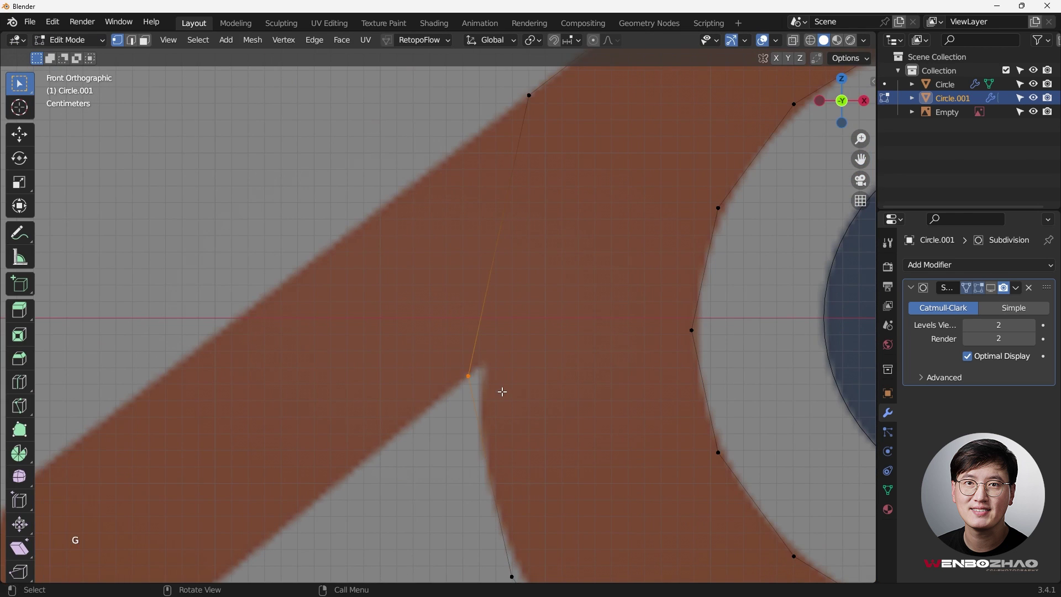
{"action": "key", "text": "g"}
{"action": "left_click", "coordinate": [518, 382]}
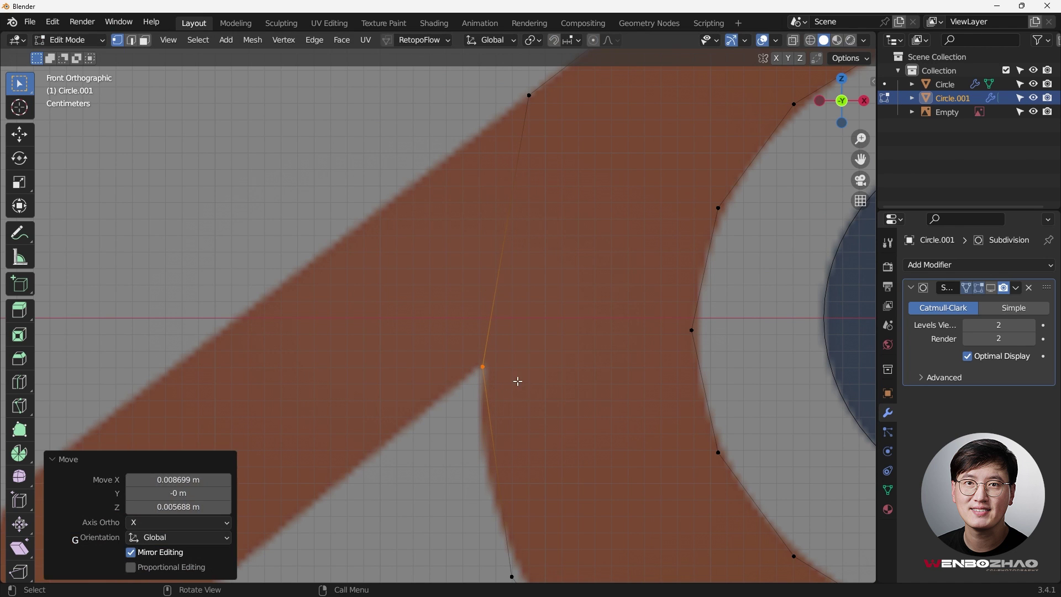
Step: Extrude the edge between the lower arm's root vertices about -0.22 m in X and -0.172 m in Z
{"action": "scroll", "coordinate": [542, 350], "scroll_direction": "down", "scroll_amount": 3}
{"action": "left_click_drag", "start_coordinate": [555, 165], "coordinate": [632, 353]}
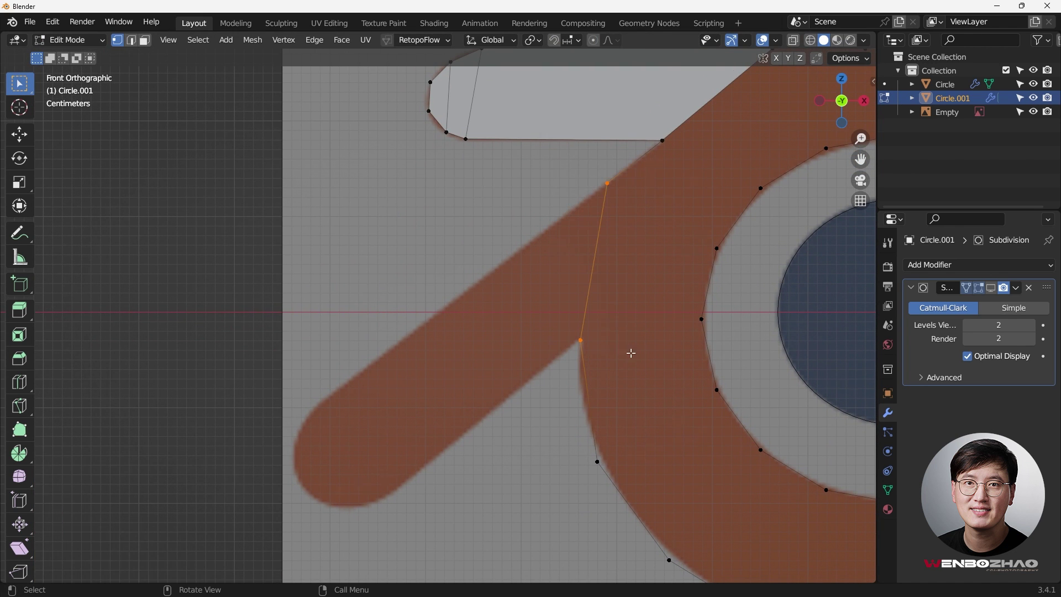
{"action": "key", "text": "e"}
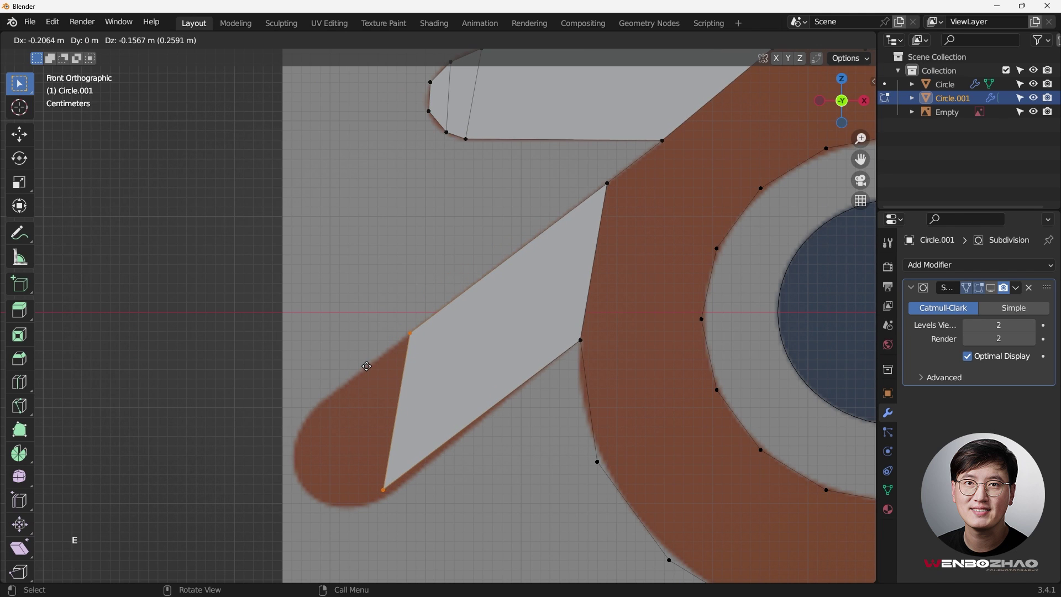
{"action": "left_click", "coordinate": [371, 373]}
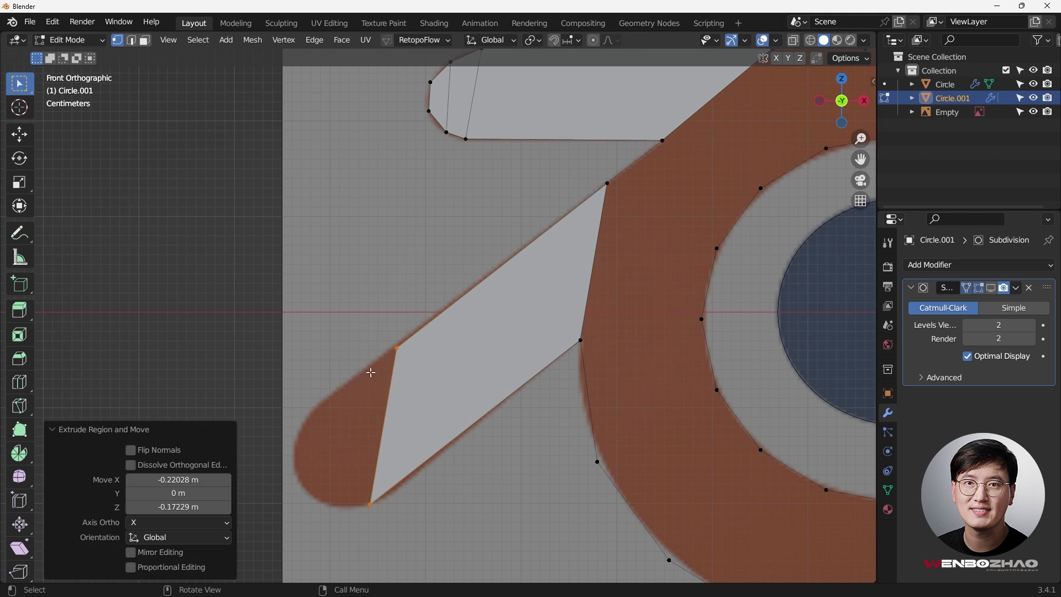
Step: Move the upper vertex of the lower arm's end edge about -0.08 m in X and -0.059 m in Z along the outline
{"action": "left_click", "coordinate": [397, 347]}
{"action": "scroll", "coordinate": [397, 347], "scroll_direction": "up", "scroll_amount": 2}
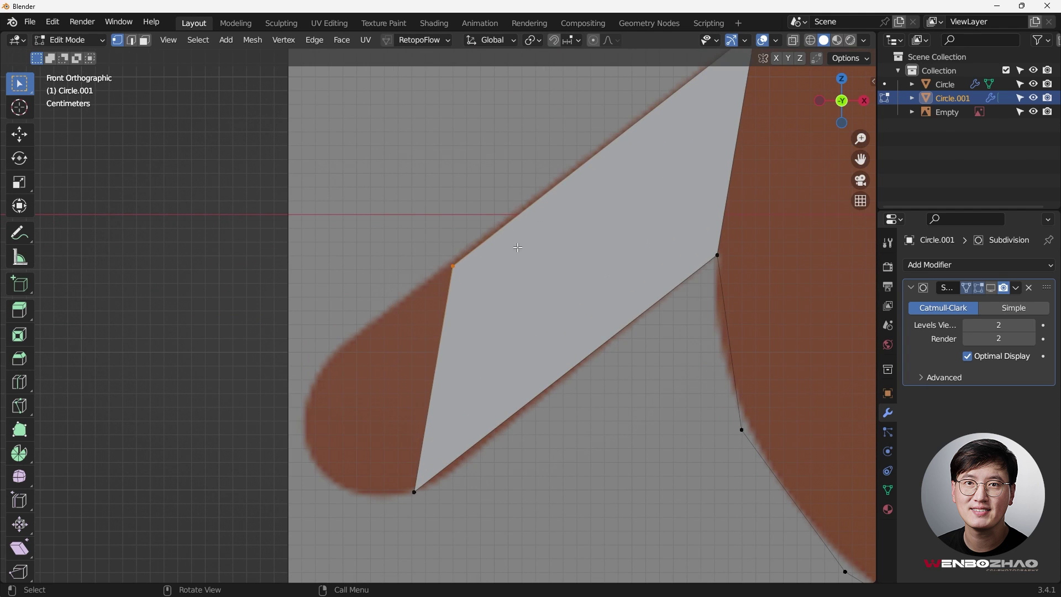
{"action": "key", "text": "g"}
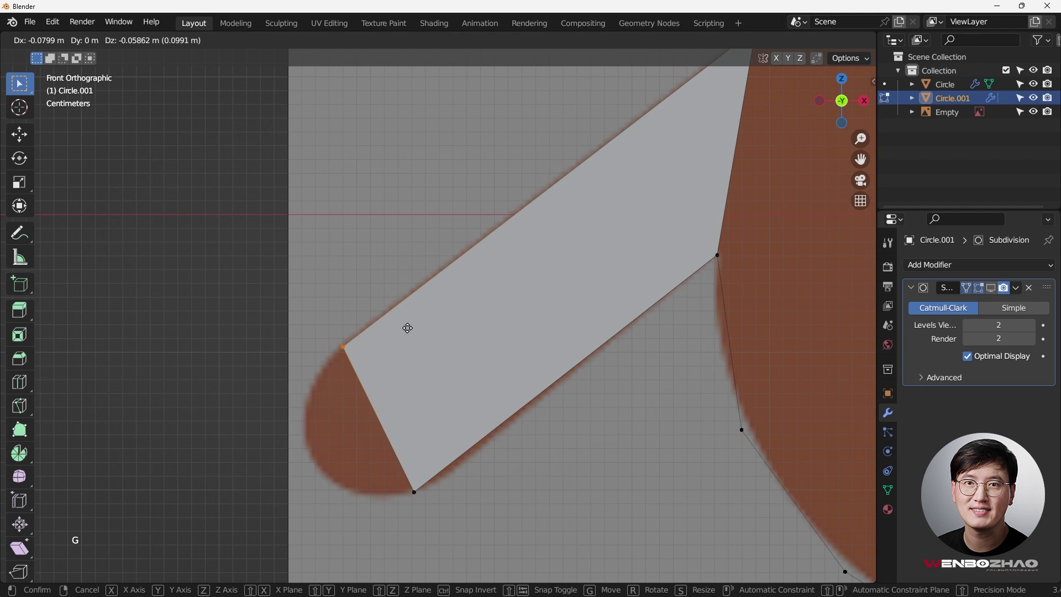
{"action": "left_click", "coordinate": [407, 327]}
Step: Move the lower vertex of the lower arm's end edge about 0.0217 m in X and 0.0112 m in Z
{"action": "middle_click_drag", "start_coordinate": [399, 475], "coordinate": [390, 431], "text": "shift"}
{"action": "left_click_drag", "start_coordinate": [391, 437], "coordinate": [438, 456]}
{"action": "key", "text": "g"}
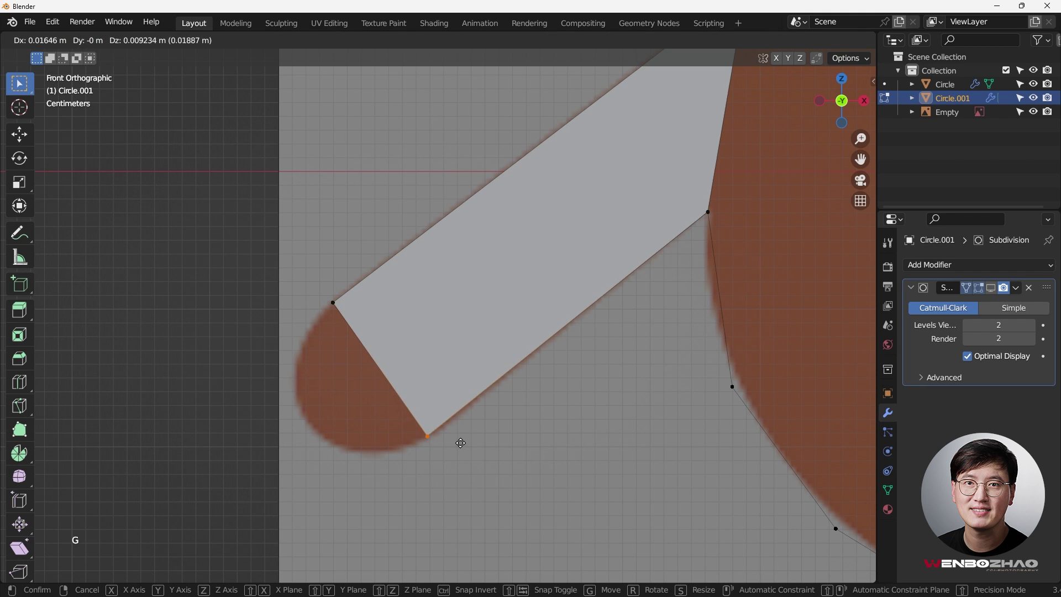
{"action": "left_click", "coordinate": [468, 435]}
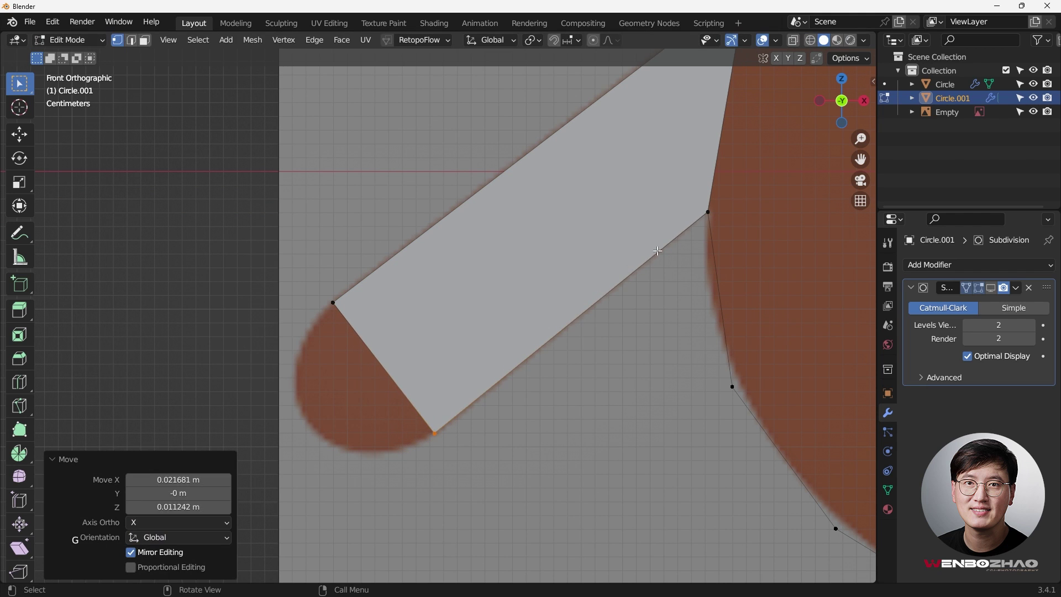
Step: Turn on X-ray and move the vertex at the lower arm's inner root corner about 0.0028 m in Z
{"action": "key", "text": "alt+z"}
{"action": "left_click", "coordinate": [709, 212]}
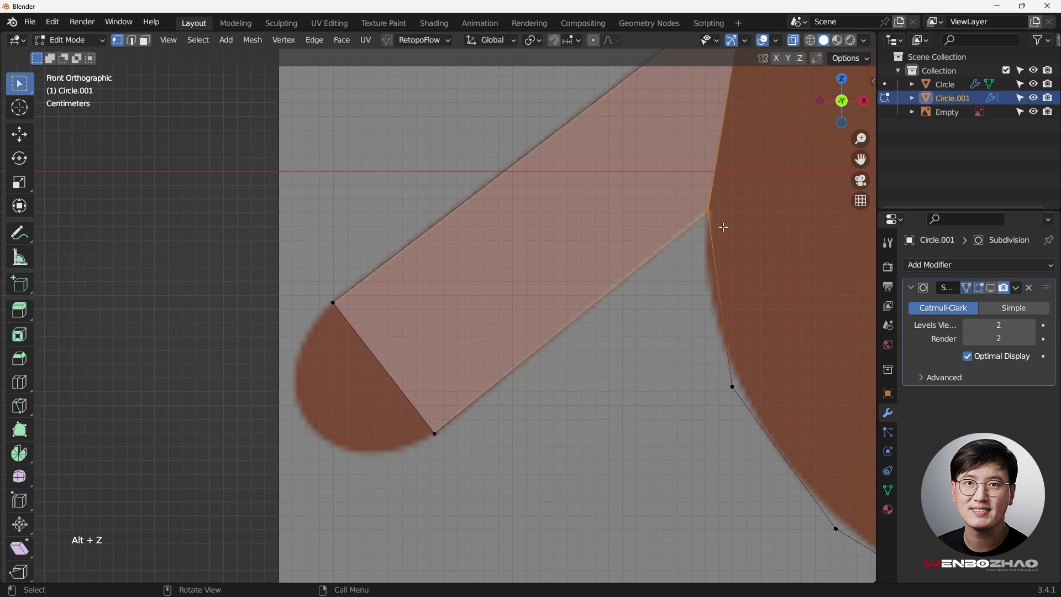
{"action": "key", "text": "h"}
{"action": "key", "text": "ctrl+z"}
{"action": "key", "text": "g"}
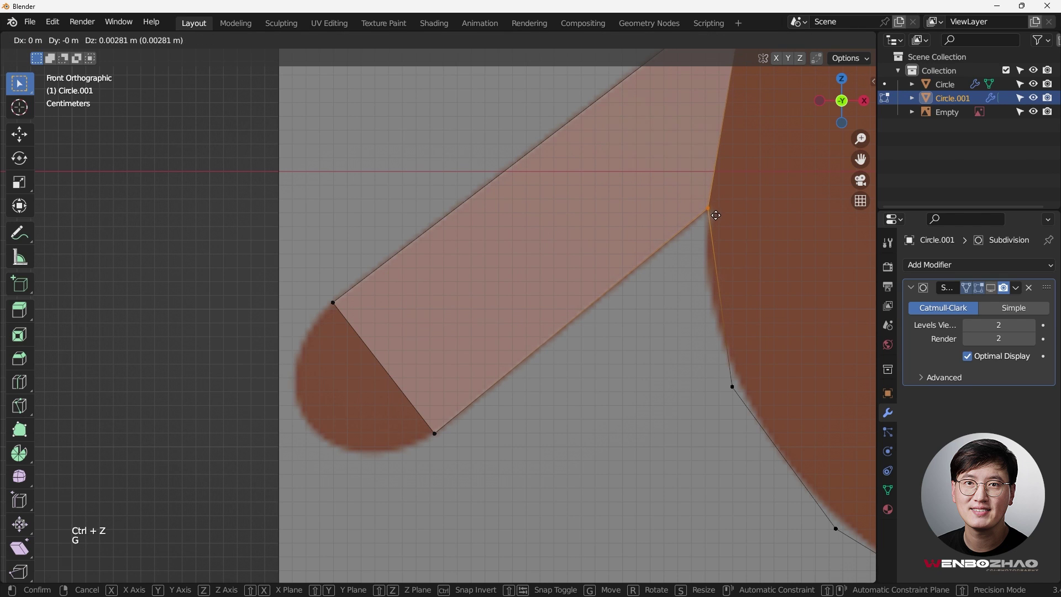
{"action": "left_click", "coordinate": [717, 215]}
Step: Extrude the lower arm's end edge outward toward the tip of the rounded outline
{"action": "scroll", "coordinate": [713, 215], "scroll_direction": "down", "scroll_amount": 2}
{"action": "scroll", "coordinate": [529, 245], "scroll_direction": "up", "scroll_amount": 3}
{"action": "left_click_drag", "start_coordinate": [432, 173], "coordinate": [658, 469]}
{"action": "middle_click_drag", "start_coordinate": [549, 268], "coordinate": [406, 229], "text": "shift"}
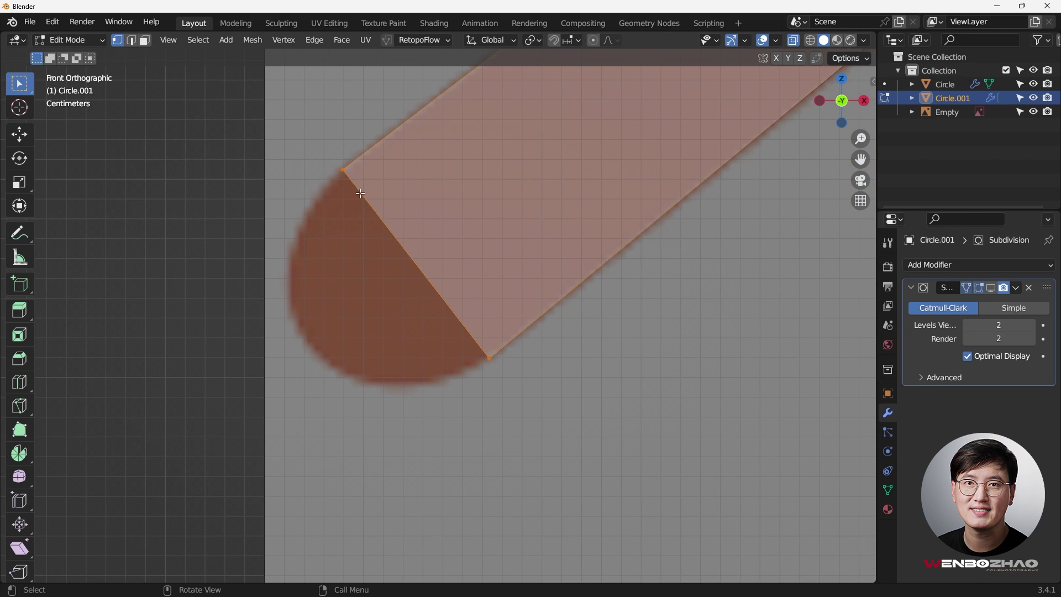
{"action": "key", "text": "e"}
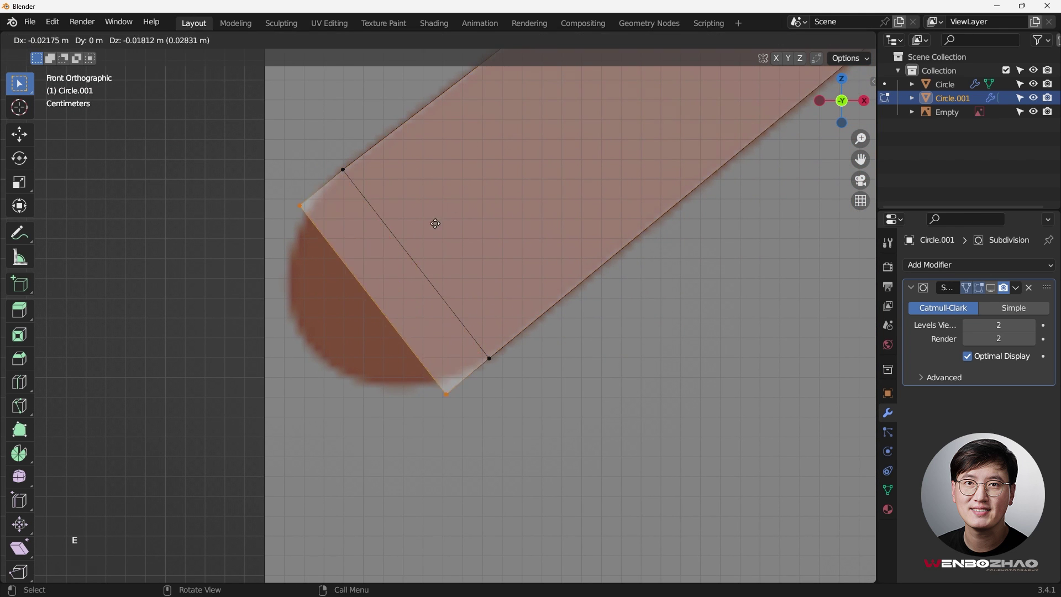
{"action": "left_click", "coordinate": [391, 291]}
Step: Scale the extruded tip edge to 0.433 and move it about -0.011 m in X and 0.016 m in Z
{"action": "key", "text": "s"}
{"action": "left_click", "coordinate": [412, 436]}
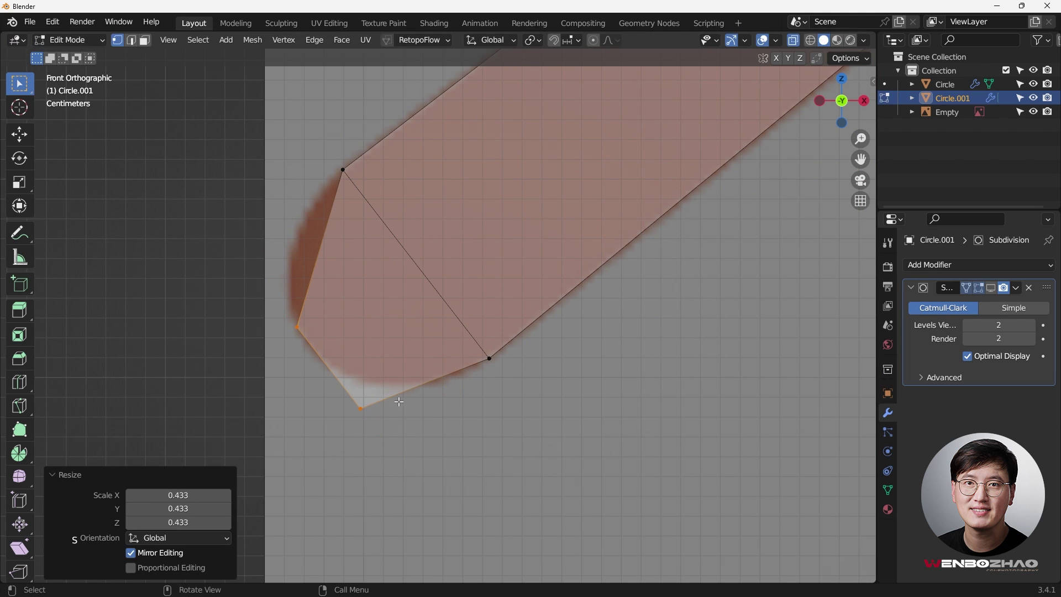
{"action": "key", "text": "g"}
{"action": "left_click", "coordinate": [376, 369]}
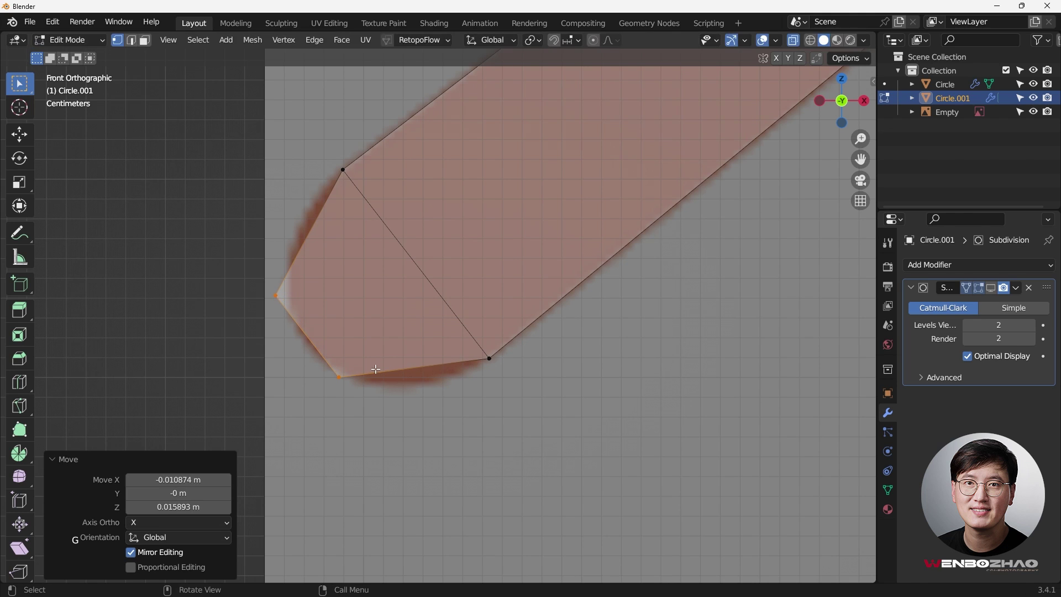
Step: Rotate the lower arm's tip edge 4.55° and move it about 0.004 m in X and 0.003 m in Z
{"action": "key", "text": "r"}
{"action": "left_click", "coordinate": [387, 279]}
{"action": "key", "text": "g"}
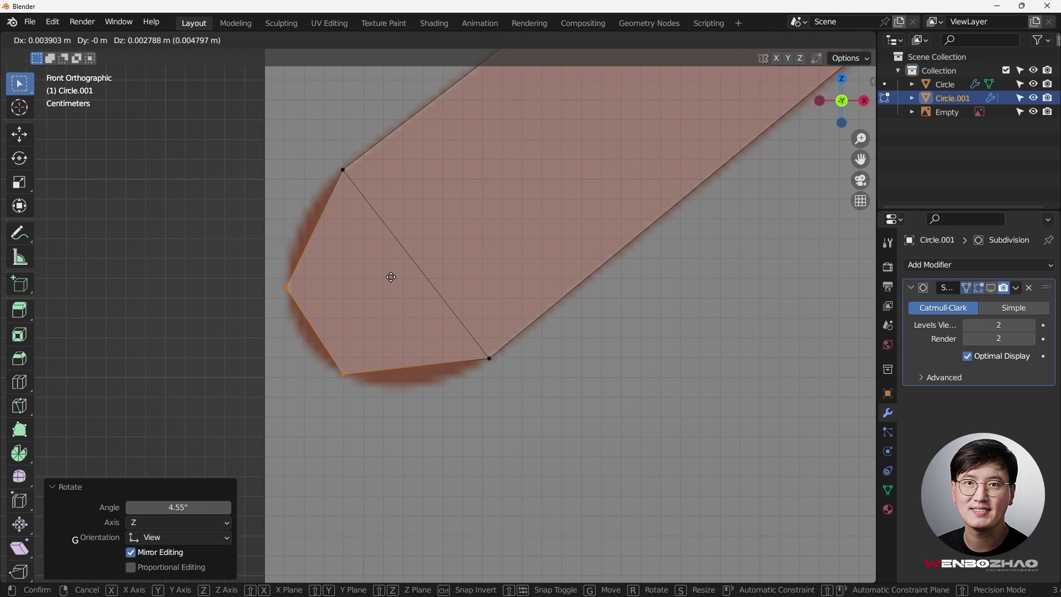
{"action": "right_click", "coordinate": [391, 277]}
Step: Add a centred loop cut across the lower arm's tip section and scale it to 1.232
{"action": "key", "text": "ctrl+r"}
{"action": "left_click", "coordinate": [340, 238]}
{"action": "right_click", "coordinate": [433, 289]}
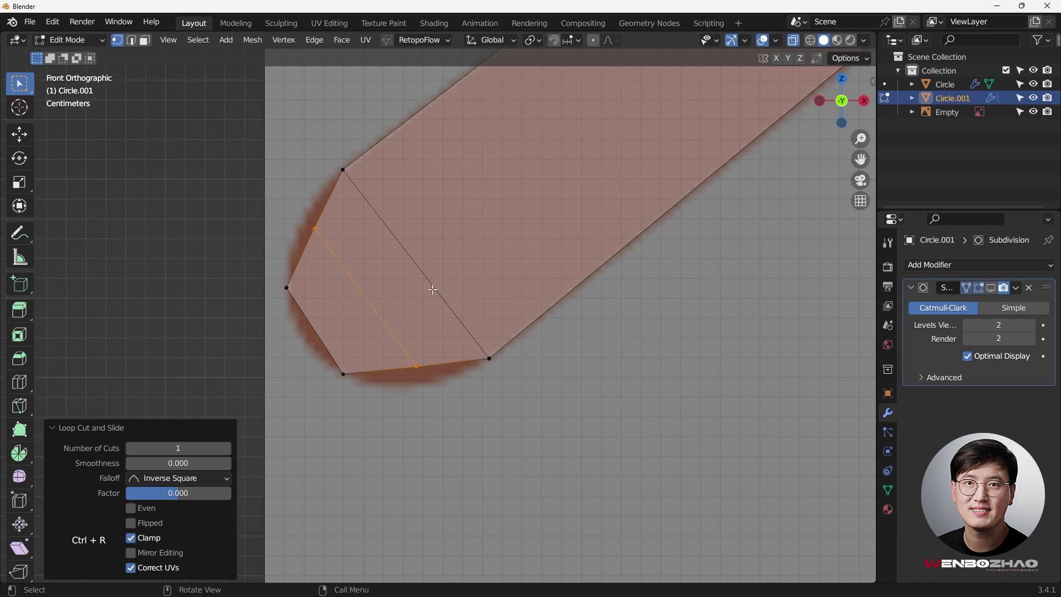
{"action": "key", "text": "s"}
{"action": "left_click", "coordinate": [480, 372]}
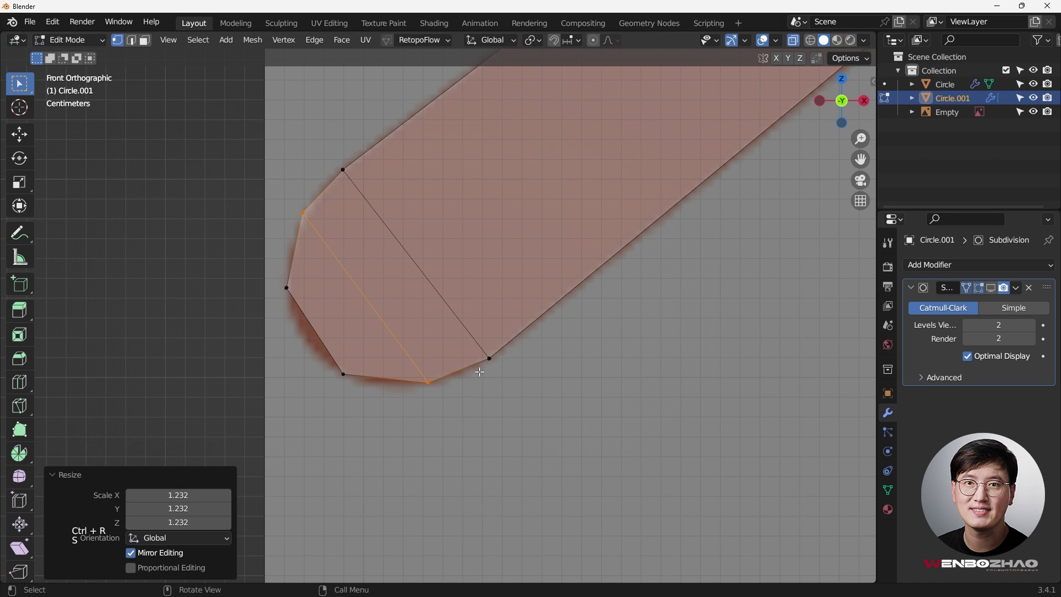
Step: Scale the lower arm's tip edge to about 0.7, moving and rotating it onto the rounded outline
{"action": "left_click", "coordinate": [286, 282]}
{"action": "key", "text": "s"}
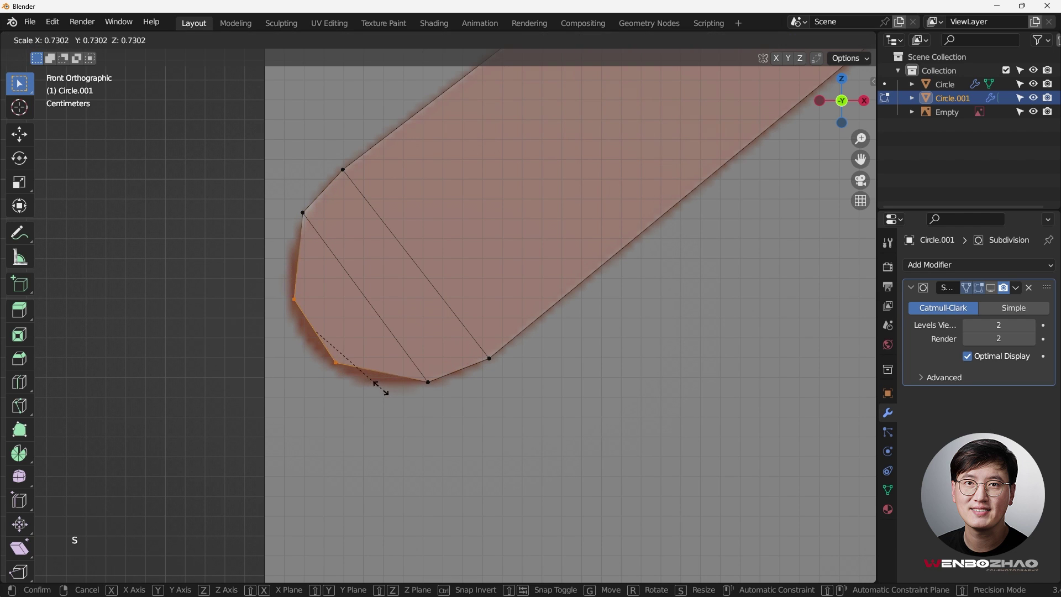
{"action": "left_click", "coordinate": [380, 386]}
{"action": "key", "text": "g"}
{"action": "left_click", "coordinate": [344, 326]}
{"action": "key", "text": "r"}
{"action": "left_click", "coordinate": [390, 297]}
Step: Scale the tip section's loop cut edge to 0.99 and move its upper vertex about -0.006 m in Z
{"action": "left_click_drag", "start_coordinate": [306, 202], "coordinate": [331, 236]}
{"action": "left_click", "coordinate": [427, 381], "text": "shift"}
{"action": "key", "text": "s"}
{"action": "left_click", "coordinate": [604, 450]}
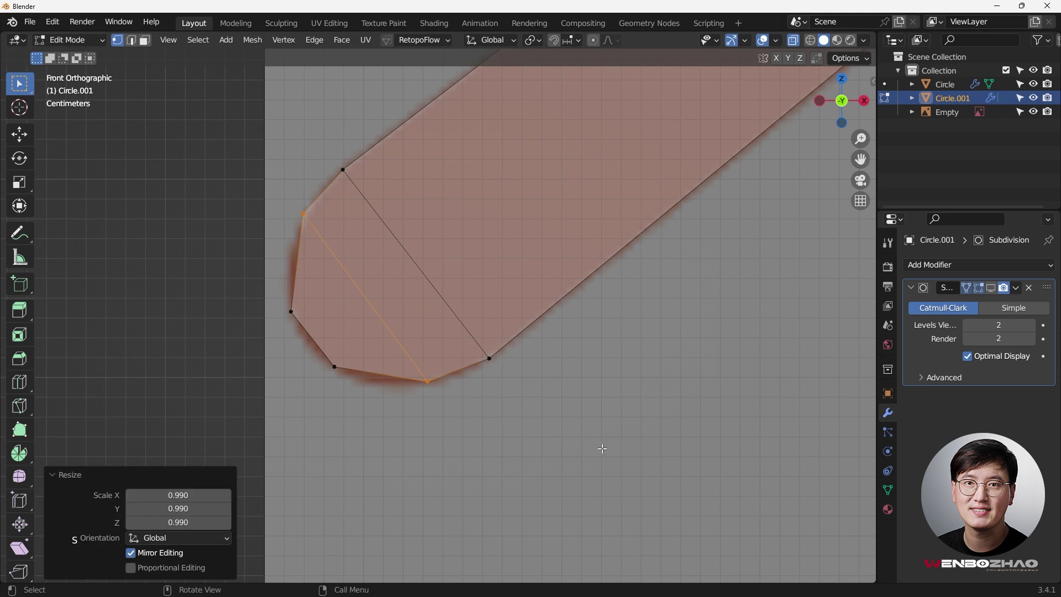
{"action": "left_click", "coordinate": [301, 218]}
{"action": "key", "text": "g"}
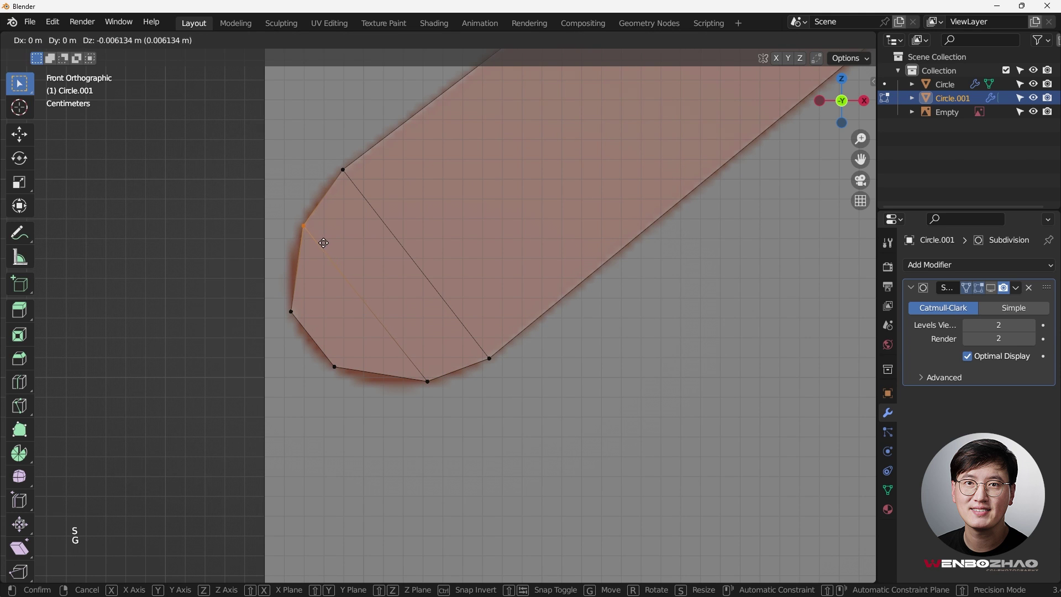
{"action": "left_click", "coordinate": [319, 247]}
Step: Switch to Object Mode and back to Edit Mode to inspect the arms against the reference image
{"action": "key", "text": "Tab"}
{"action": "scroll", "coordinate": [507, 248], "scroll_direction": "down", "scroll_amount": 8}
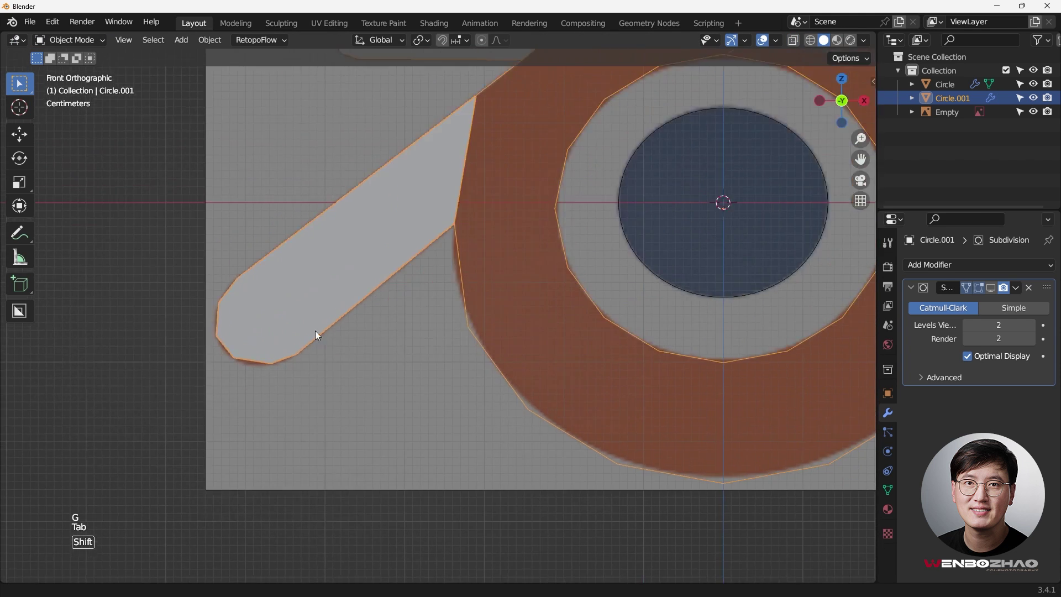
{"action": "key", "text": "Tab"}
{"action": "scroll", "coordinate": [479, 239], "scroll_direction": "up", "scroll_amount": 1}
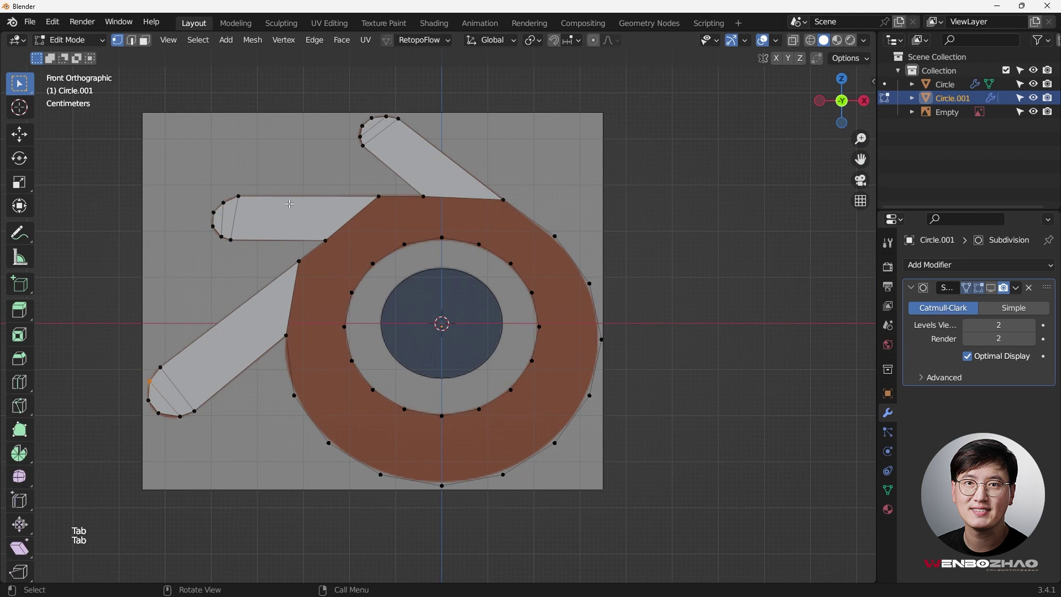
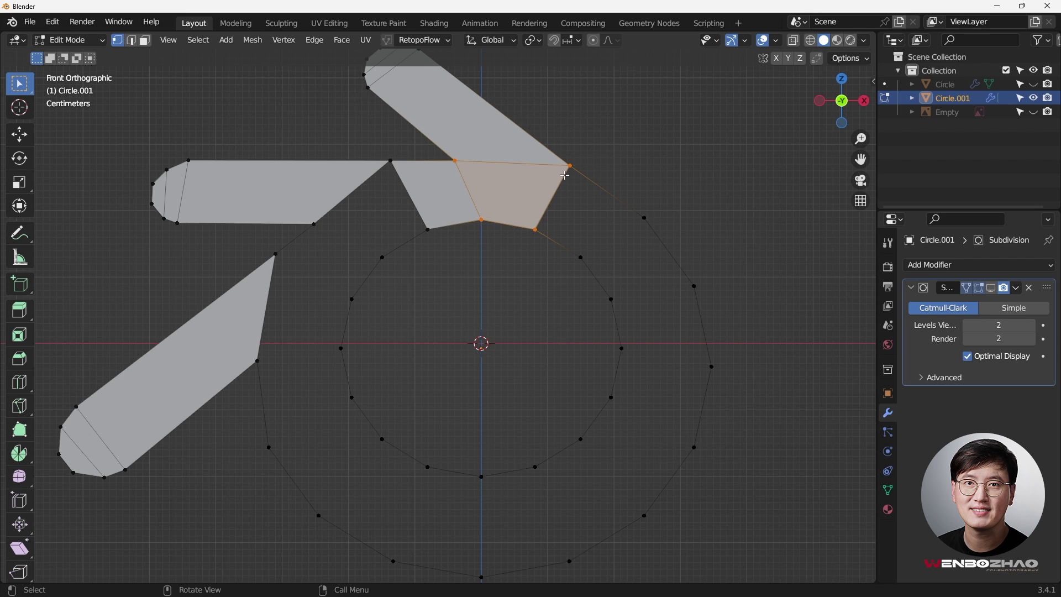
Step: Fill faces between the inner and outer circles clockwise from the upper arm's root to the lower arm's inner root corner
{"action": "left_click_drag", "start_coordinate": [563, 158], "coordinate": [587, 195]}
{"action": "left_click_drag", "start_coordinate": [526, 218], "coordinate": [550, 249], "text": "shift"}
{"action": "key", "text": "f"}
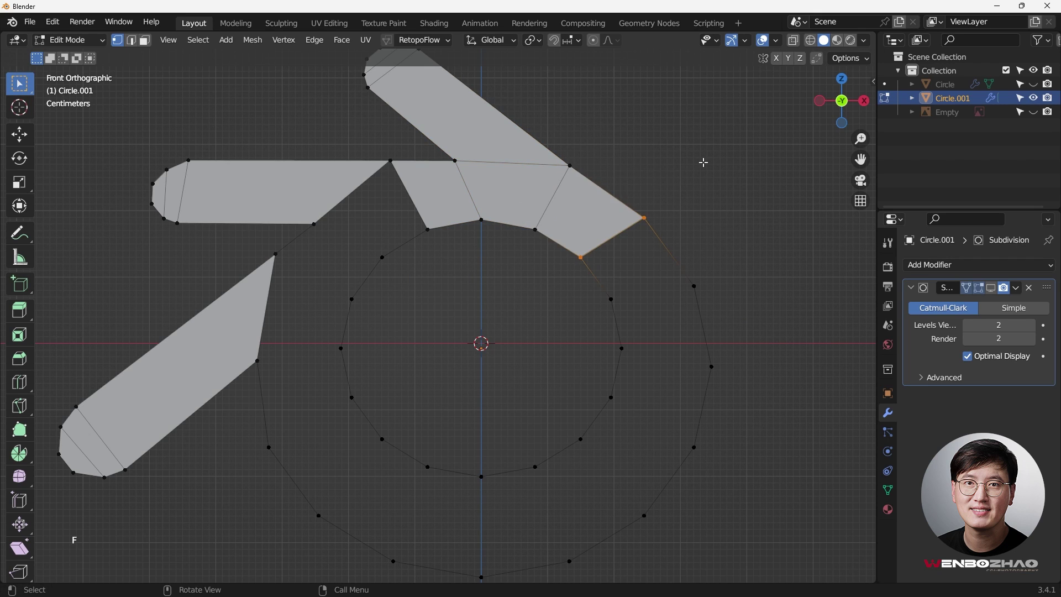
{"action": "key", "text": "f"}
{"action": "key", "text": "f"}
{"action": "key", "text": "f"}
{"action": "key", "text": "f"}
{"action": "key", "text": "f"}
{"action": "key", "text": "f"}
{"action": "key", "text": "f"}
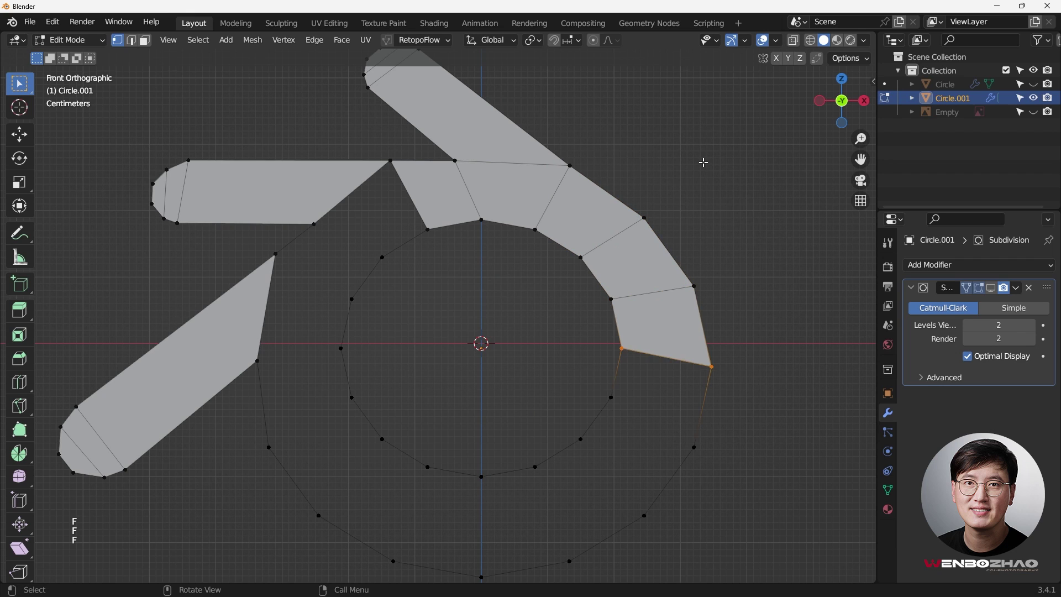
{"action": "key", "text": "f"}
{"action": "key", "text": "f"}
{"action": "key", "text": "f"}
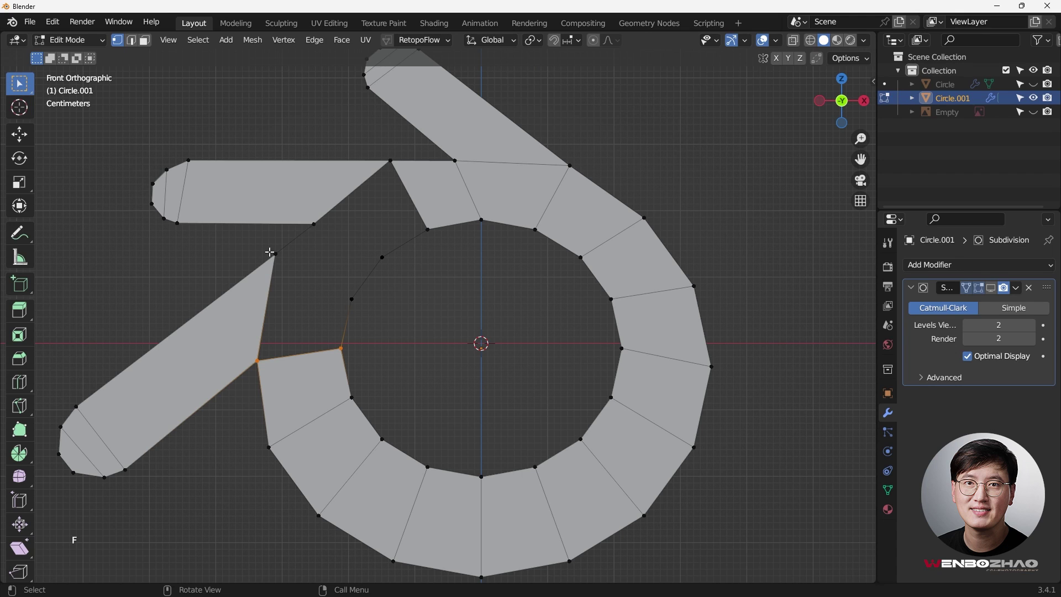
Step: Fill the ring face at the lower arm's root and the face between the lower and middle arms
{"action": "left_click", "coordinate": [273, 253], "text": "shift"}
{"action": "left_click", "coordinate": [353, 299], "text": "shift"}
{"action": "key", "text": "f"}
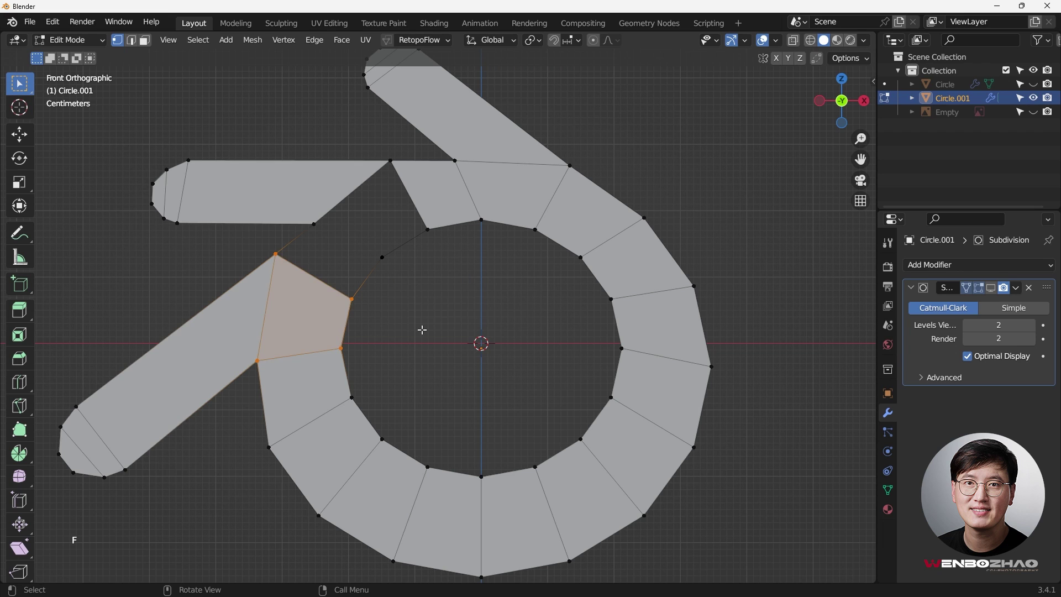
{"action": "scroll", "coordinate": [312, 239], "scroll_direction": "up", "scroll_amount": 2}
{"action": "left_click_drag", "start_coordinate": [252, 253], "coordinate": [325, 301]}
{"action": "left_click_drag", "start_coordinate": [345, 310], "coordinate": [389, 342], "text": "shift"}
{"action": "key", "text": "f"}
Step: Fill the last open ring face at the middle arm's root and clear the selection
{"action": "left_click_drag", "start_coordinate": [314, 189], "coordinate": [420, 279], "text": "shift"}
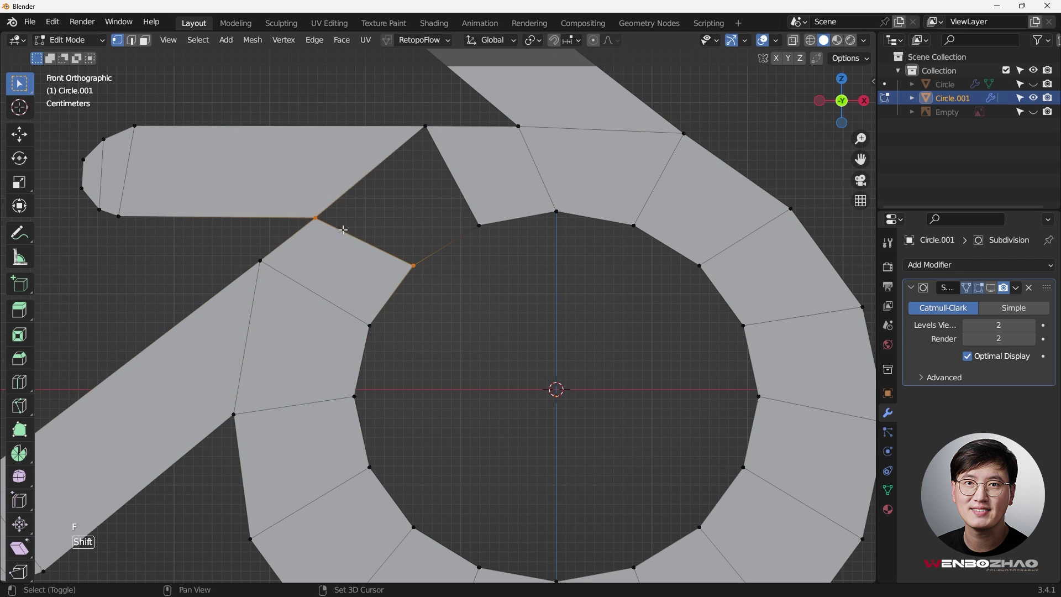
{"action": "left_click_drag", "start_coordinate": [340, 227], "coordinate": [444, 289], "text": "shift"}
{"action": "left_click_drag", "start_coordinate": [459, 202], "coordinate": [496, 246], "text": "shift"}
{"action": "left_click", "coordinate": [405, 109], "text": "shift"}
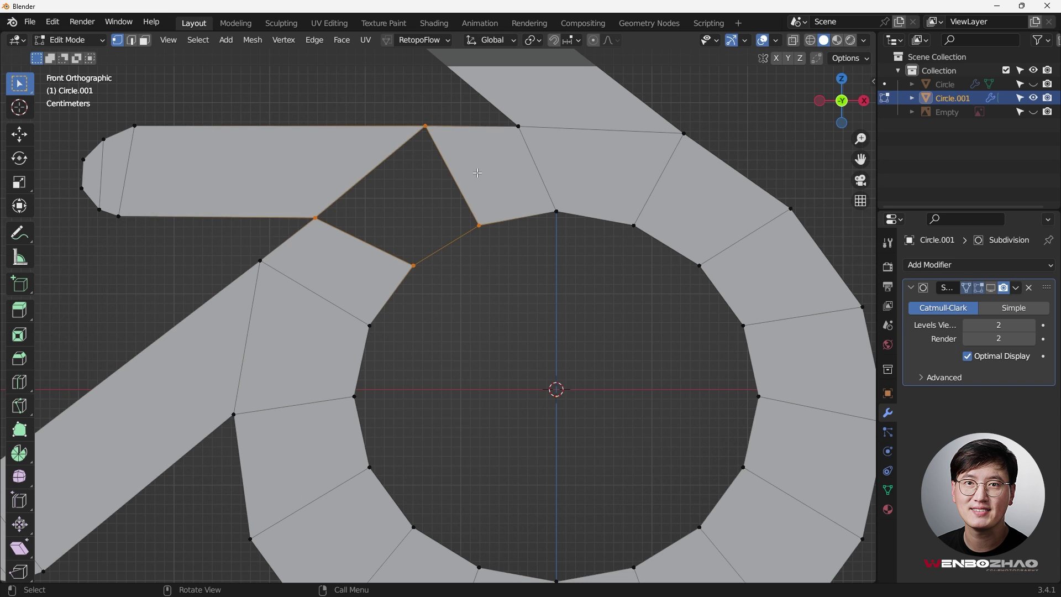
{"action": "key", "text": "f"}
{"action": "scroll", "coordinate": [429, 258], "scroll_direction": "down", "scroll_amount": 3}
{"action": "left_click", "coordinate": [502, 298]}
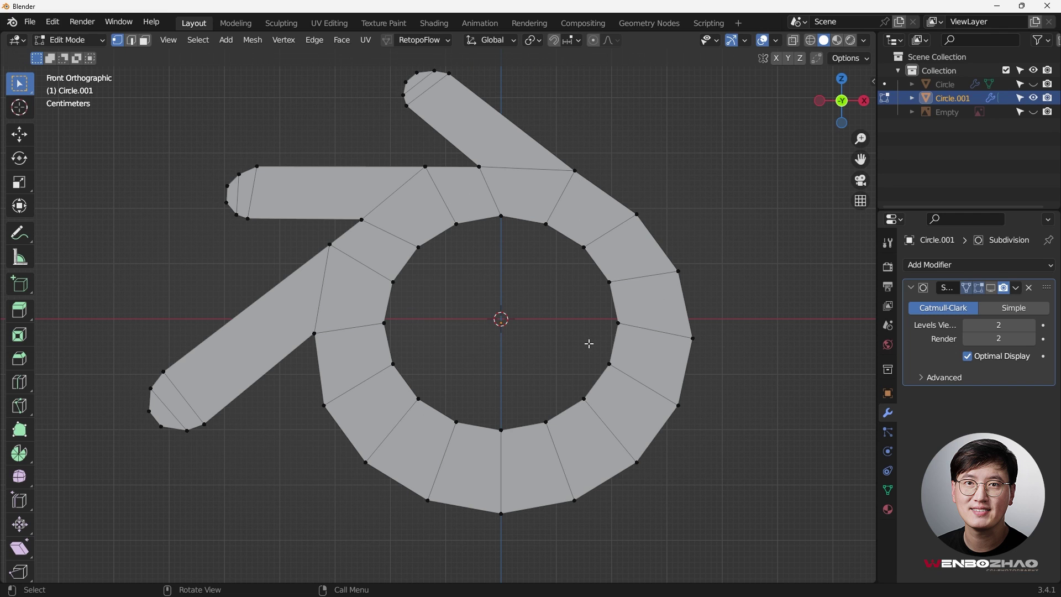
Step: Show the Empty holding the reference image in the viewport again
{"action": "scroll", "coordinate": [510, 340], "scroll_direction": "up", "scroll_amount": 1}
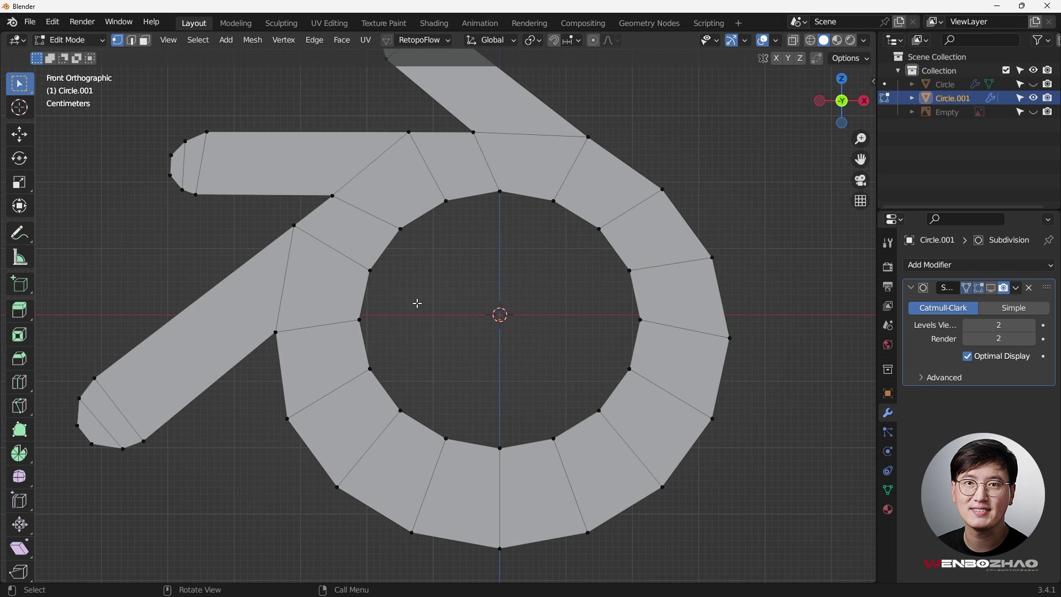
{"action": "scroll", "coordinate": [413, 300], "scroll_direction": "down", "scroll_amount": 1}
{"action": "scroll", "coordinate": [401, 296], "scroll_direction": "up", "scroll_amount": 1}
{"action": "scroll", "coordinate": [469, 298], "scroll_direction": "down", "scroll_amount": 1}
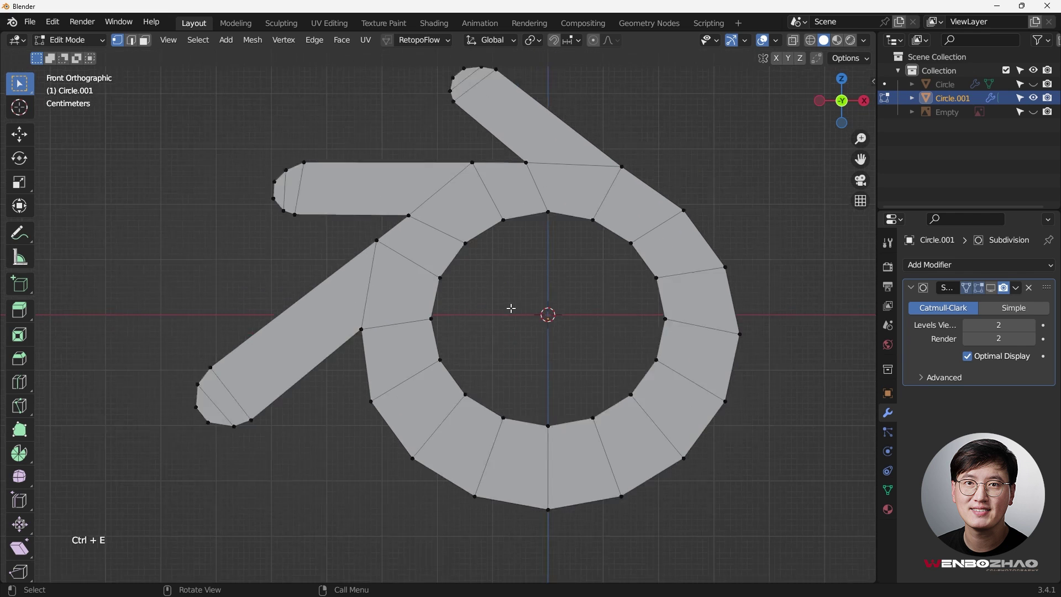
{"action": "scroll", "coordinate": [520, 301], "scroll_direction": "down", "scroll_amount": 1}
{"action": "left_click", "coordinate": [1034, 111]}
{"action": "scroll", "coordinate": [589, 238], "scroll_direction": "up", "scroll_amount": 1}
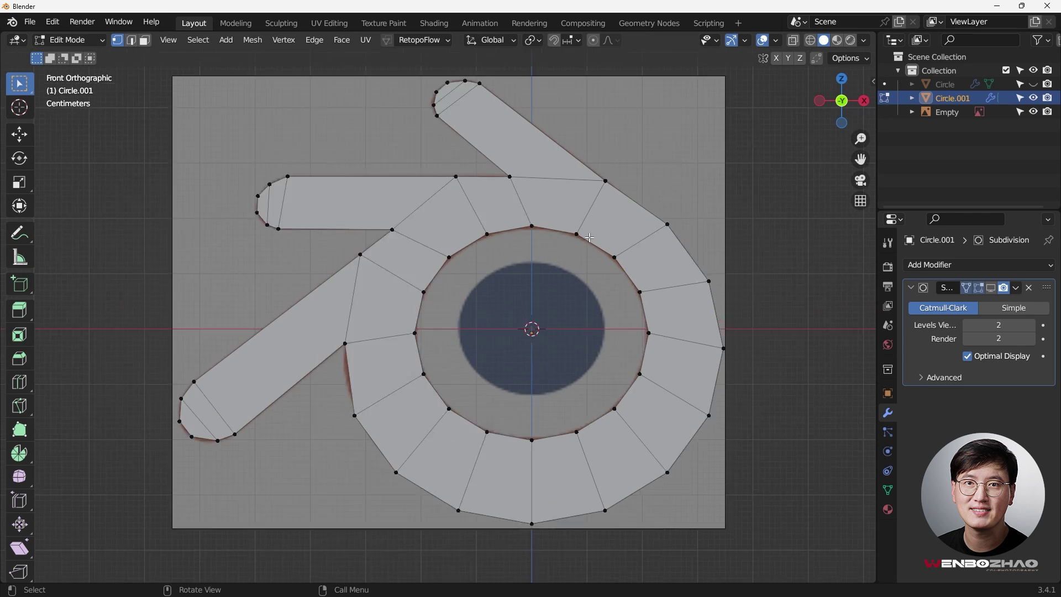
{"action": "scroll", "coordinate": [589, 238], "scroll_direction": "up", "scroll_amount": 3}
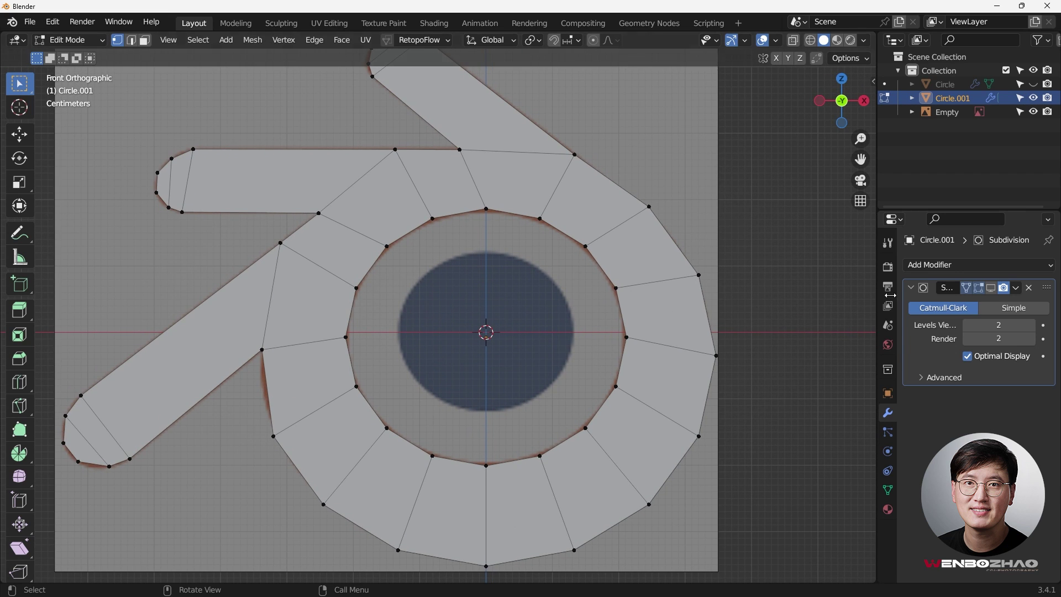
Step: Enable the Subdivision modifier's viewport display and turn off its on-cage display
{"action": "left_click", "coordinate": [990, 287]}
{"action": "left_click", "coordinate": [989, 287]}
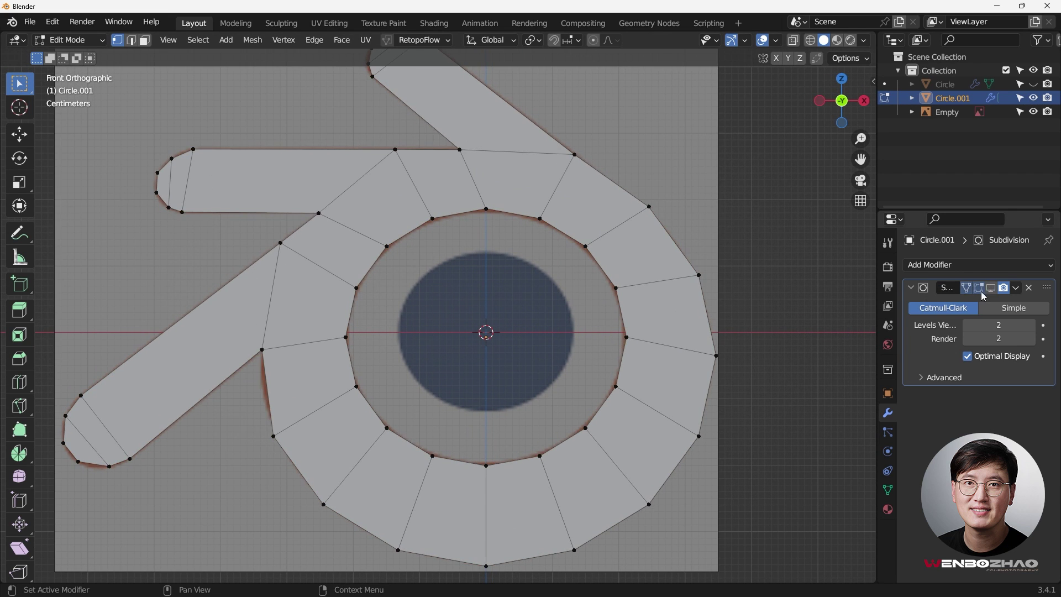
{"action": "left_click", "coordinate": [992, 288]}
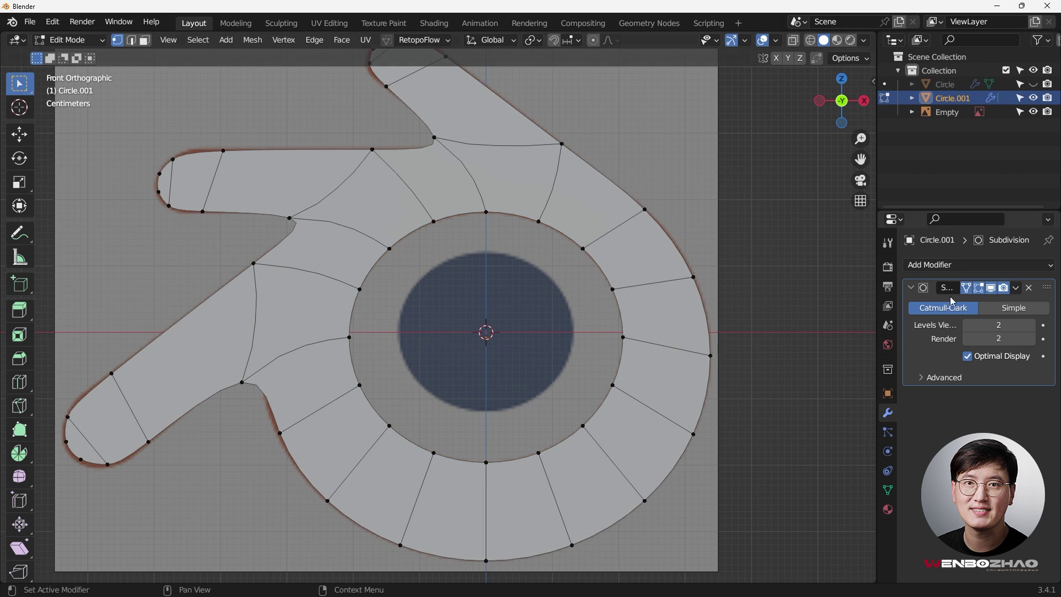
{"action": "left_click", "coordinate": [967, 289]}
Step: Compare the smoothed mesh at the arm roots with the reference outline, using X-ray temporarily
{"action": "scroll", "coordinate": [481, 291], "scroll_direction": "down", "scroll_amount": 3}
{"action": "scroll", "coordinate": [399, 335], "scroll_direction": "up", "scroll_amount": 4}
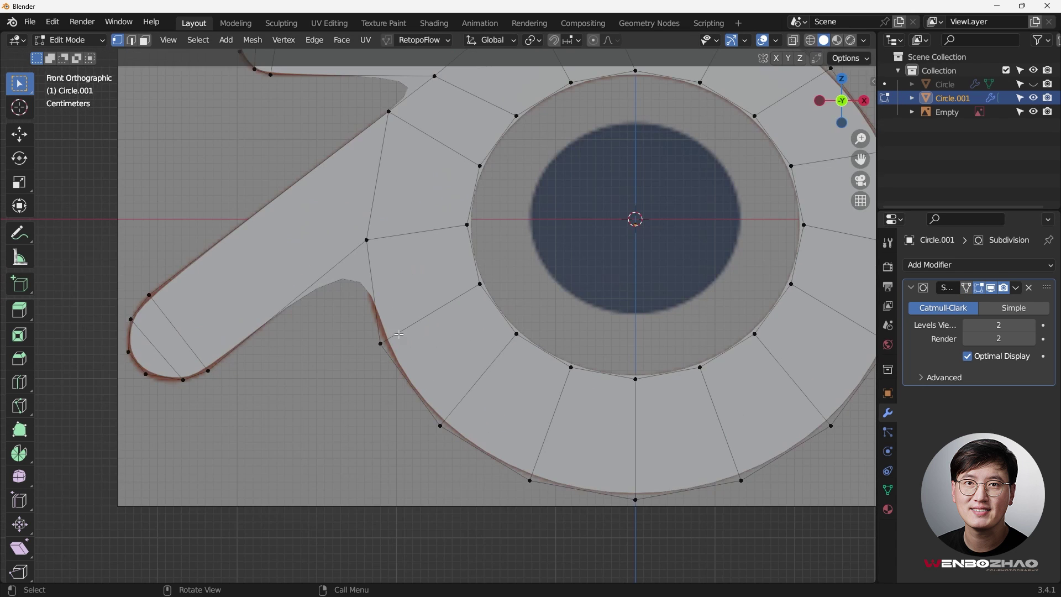
{"action": "scroll", "coordinate": [366, 274], "scroll_direction": "up", "scroll_amount": 2}
{"action": "key", "text": "alt+z"}
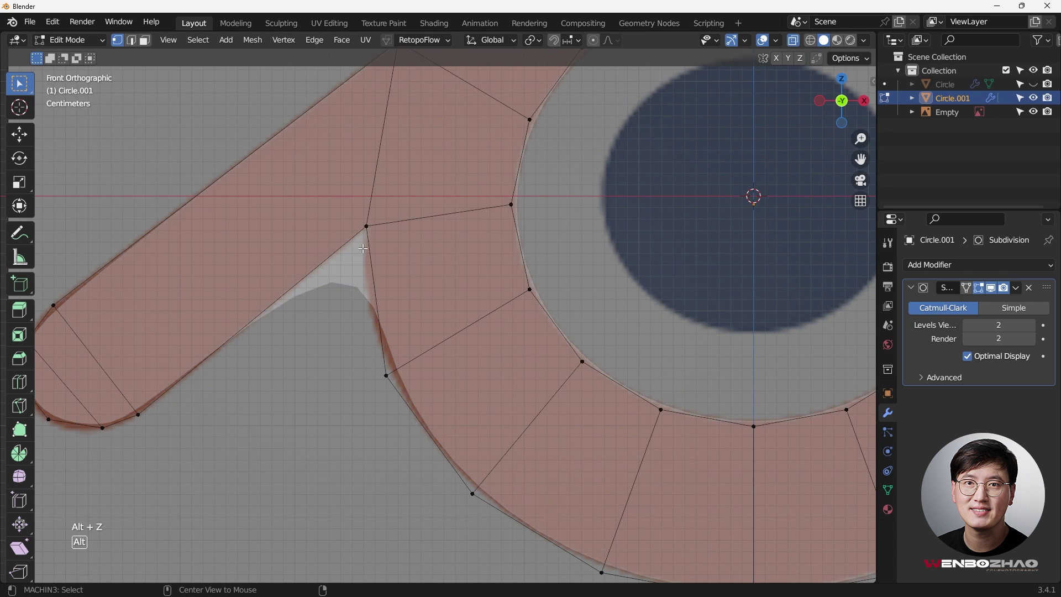
{"action": "key", "text": "alt+z"}
{"action": "scroll", "coordinate": [362, 279], "scroll_direction": "down", "scroll_amount": 3}
{"action": "middle_click_drag", "start_coordinate": [361, 280], "coordinate": [348, 351], "text": "shift"}
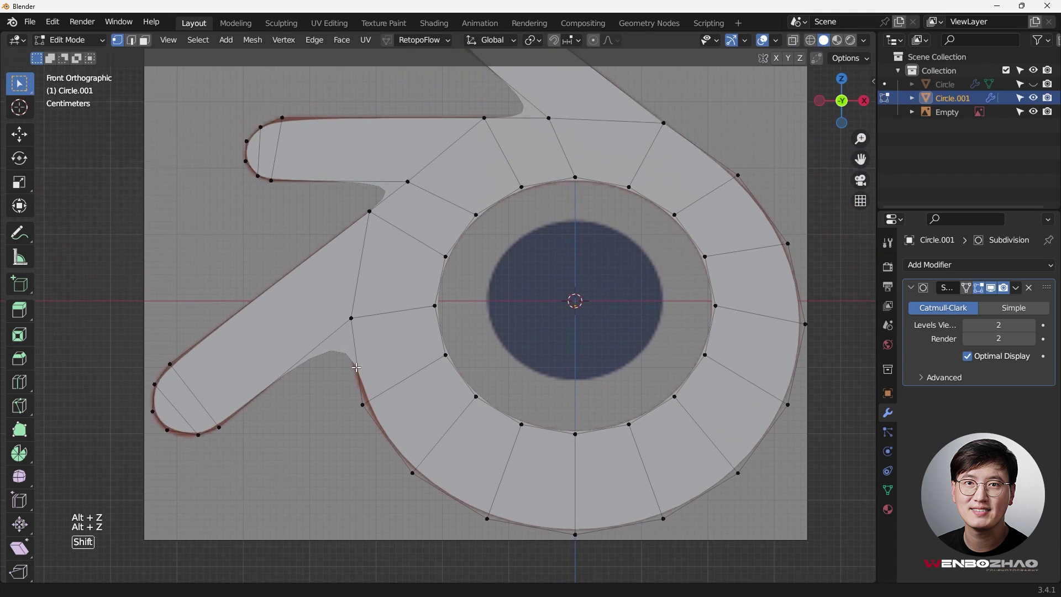
Step: Turn on the Subdivision modifier's on-cage display and X-ray to compare the upper arm's rounded tip with the reference
{"action": "middle_click_drag", "start_coordinate": [378, 212], "coordinate": [376, 244], "text": "shift"}
{"action": "scroll", "coordinate": [376, 271], "scroll_direction": "up", "scroll_amount": 3}
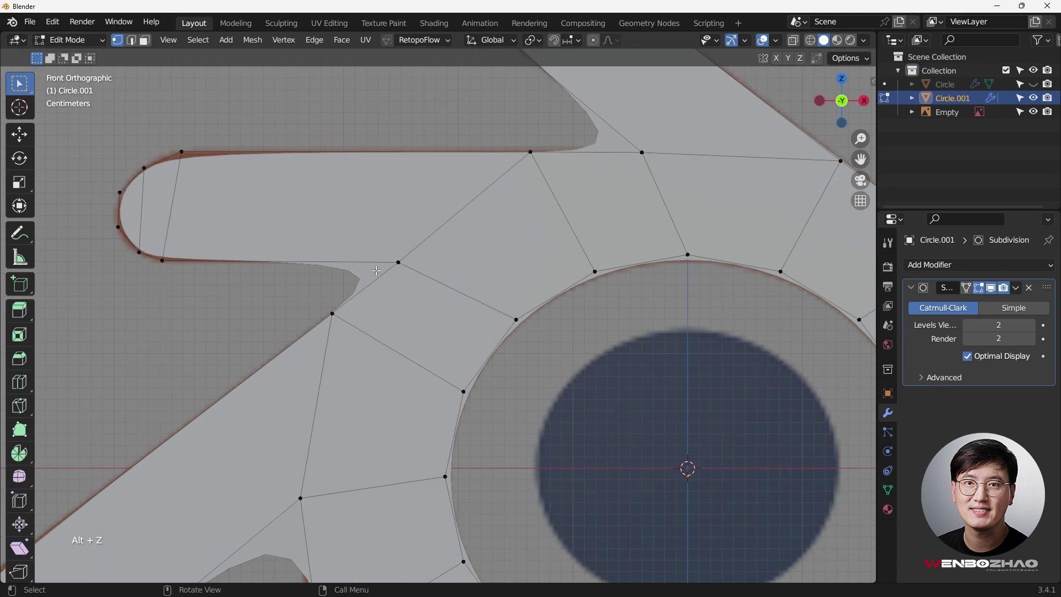
{"action": "scroll", "coordinate": [395, 265], "scroll_direction": "down", "scroll_amount": 2}
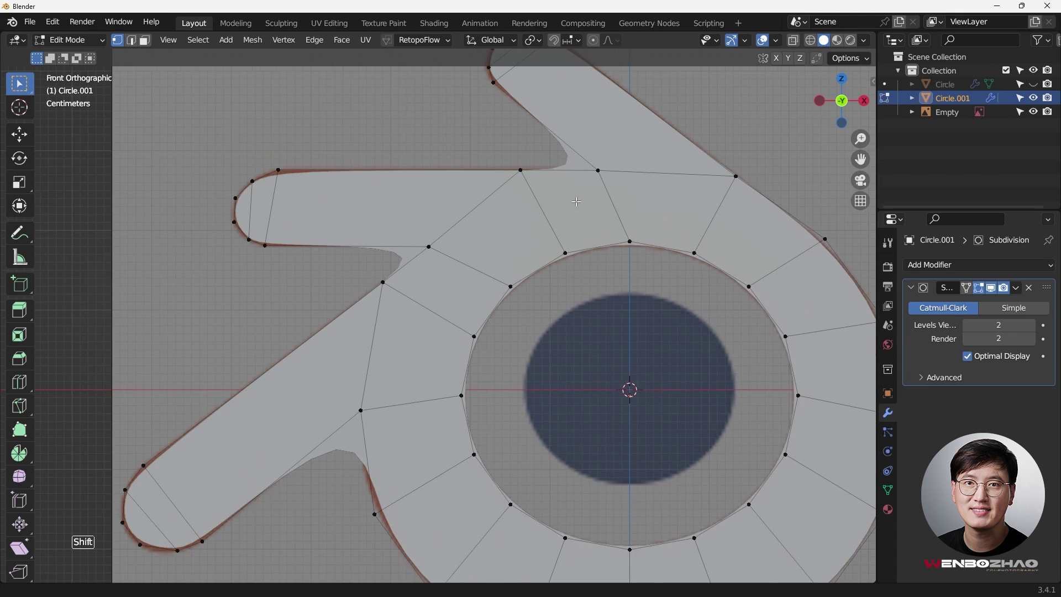
{"action": "middle_click_drag", "start_coordinate": [599, 120], "coordinate": [544, 224], "text": "shift"}
{"action": "scroll", "coordinate": [443, 155], "scroll_direction": "up", "scroll_amount": 3}
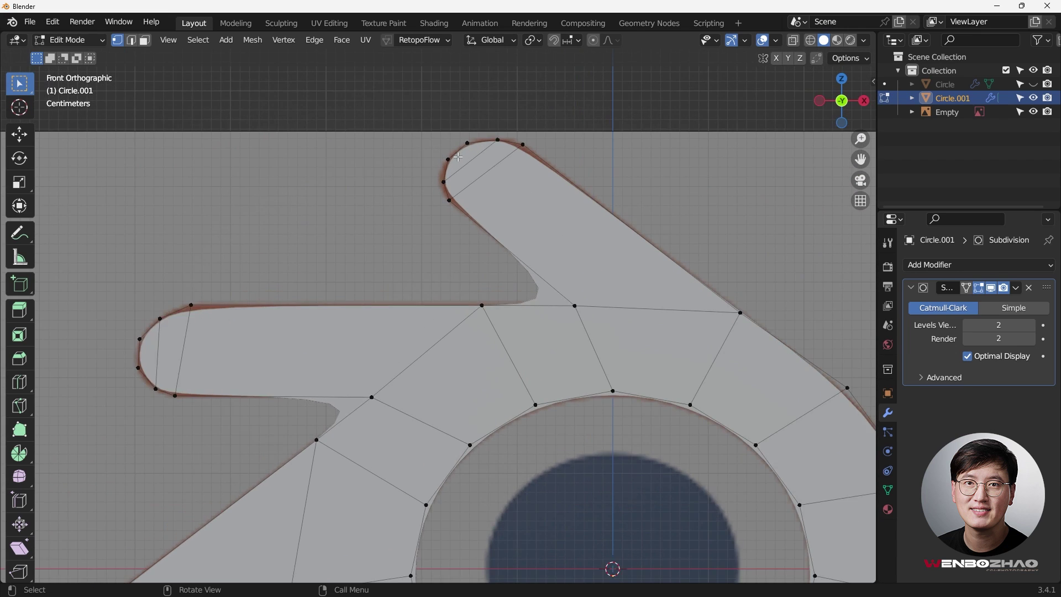
{"action": "left_click_drag", "start_coordinate": [375, 102], "coordinate": [628, 254]}
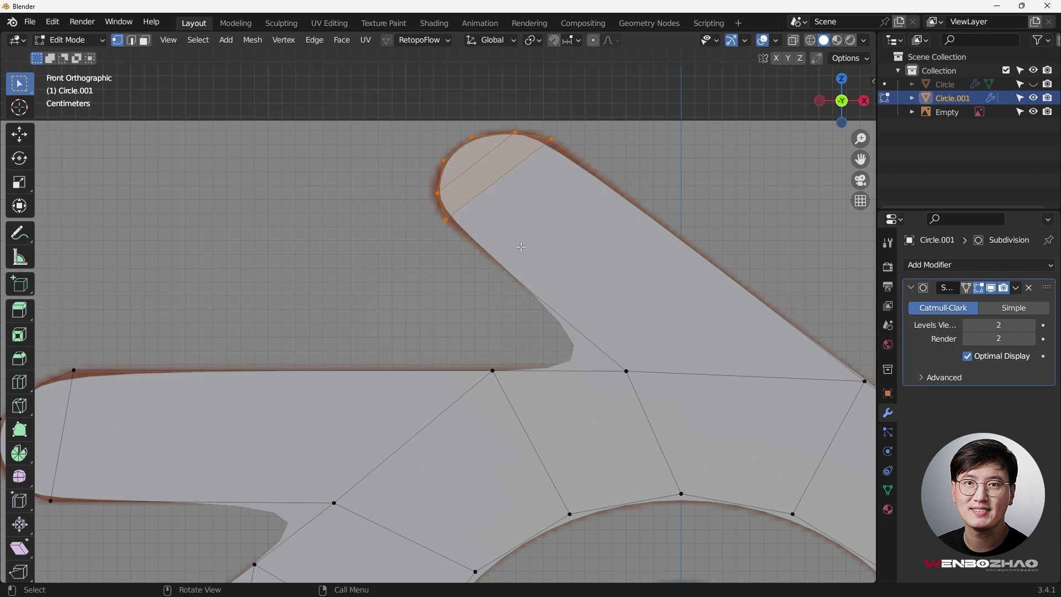
{"action": "left_click", "coordinate": [971, 290]}
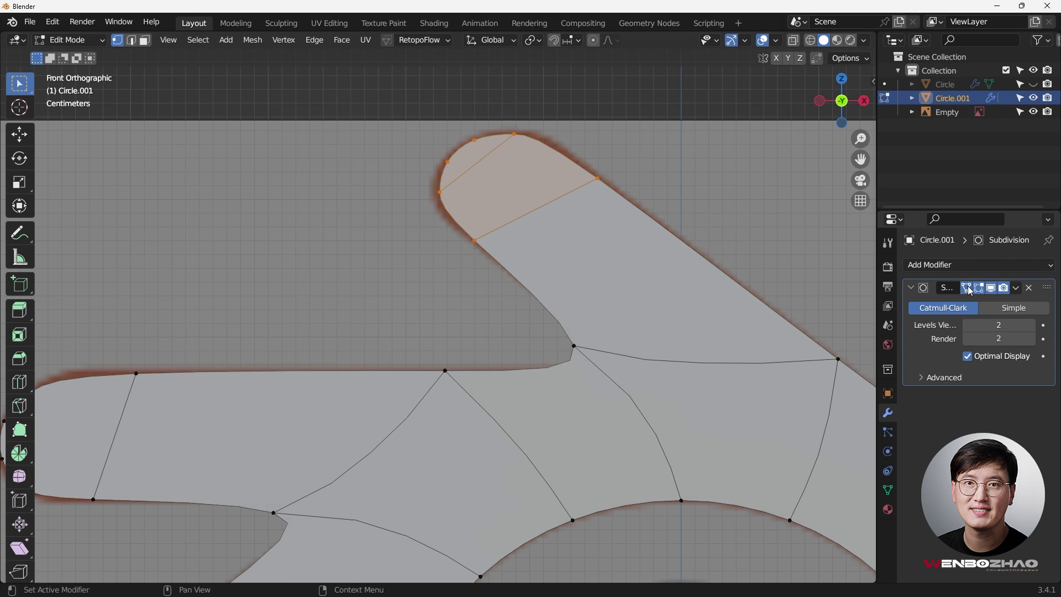
{"action": "middle_click_drag", "start_coordinate": [567, 172], "coordinate": [539, 186], "text": "shift"}
{"action": "key", "text": "alt+z"}
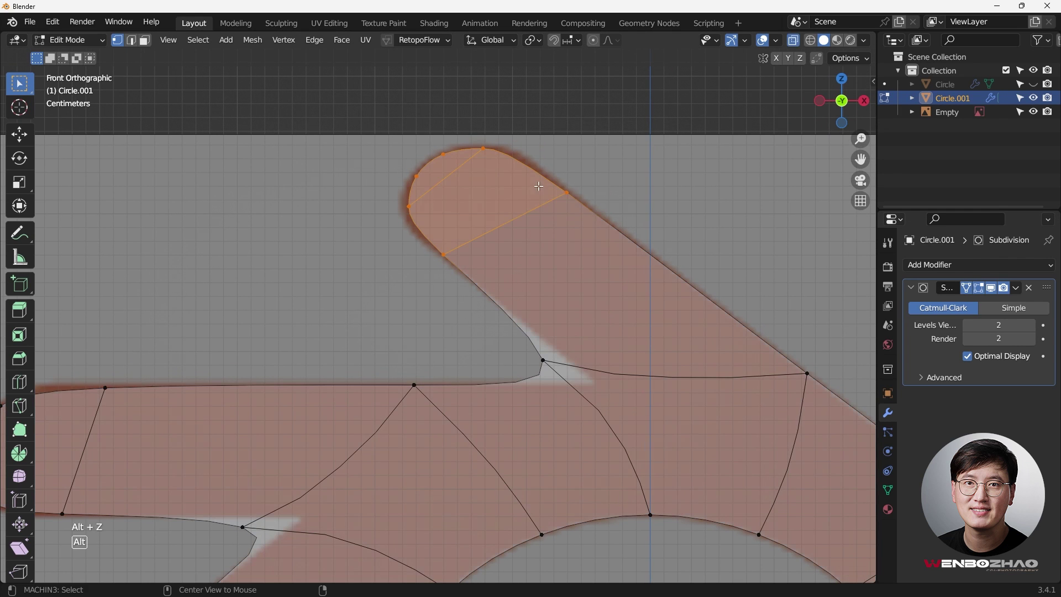
Step: Scale the vertices of the upper arm's rounded tip uniformly by 1.055 to match the reference outline
{"action": "left_click_drag", "start_coordinate": [312, 116], "coordinate": [608, 254]}
{"action": "key", "text": "s"}
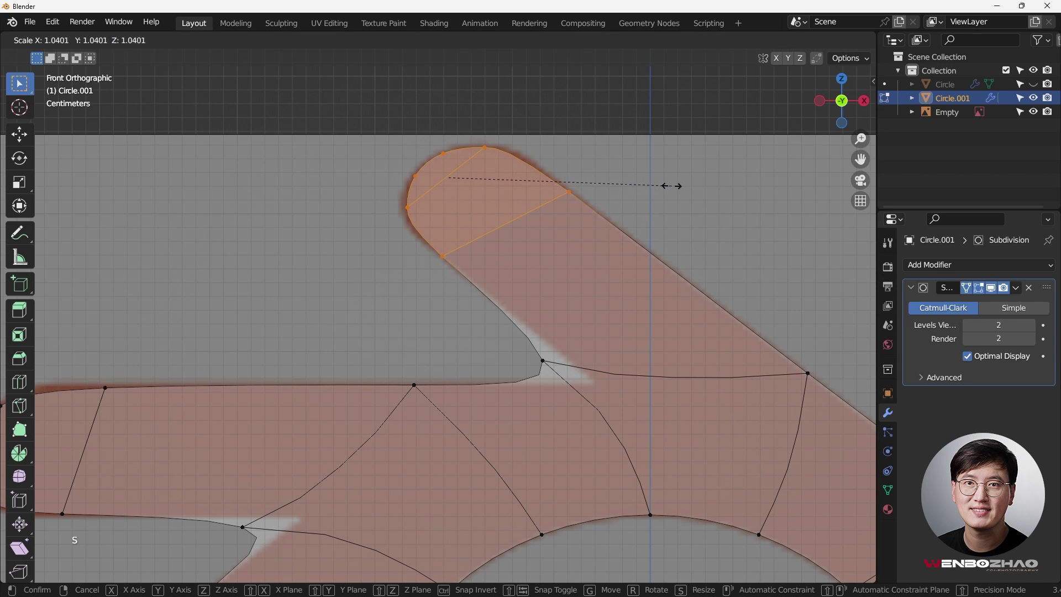
{"action": "left_click", "coordinate": [676, 184]}
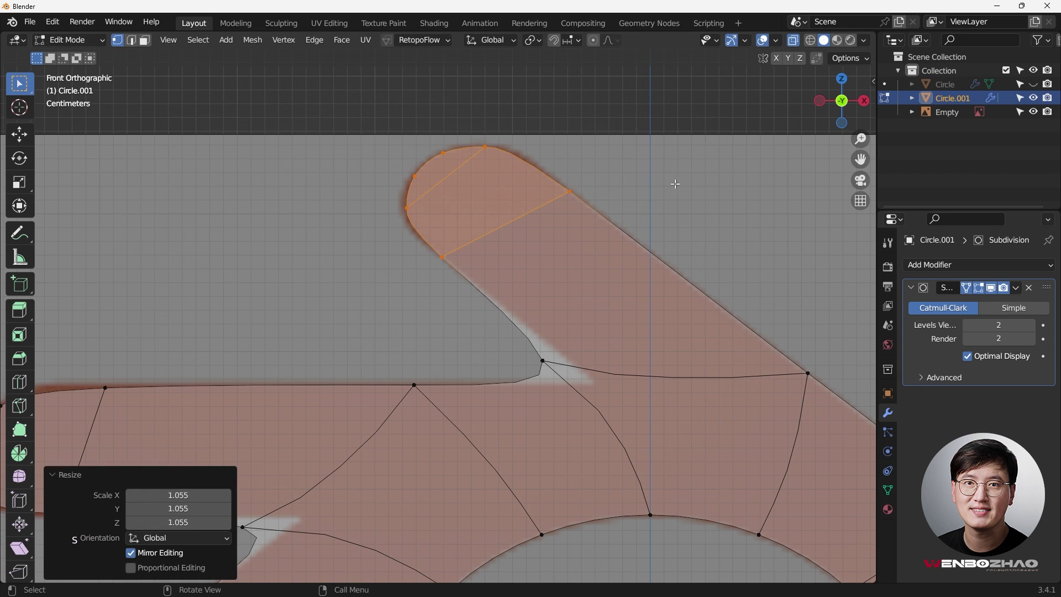
{"action": "scroll", "coordinate": [540, 345], "scroll_direction": "down", "scroll_amount": 2}
{"action": "middle_click_drag", "start_coordinate": [540, 344], "coordinate": [501, 298], "text": "shift"}
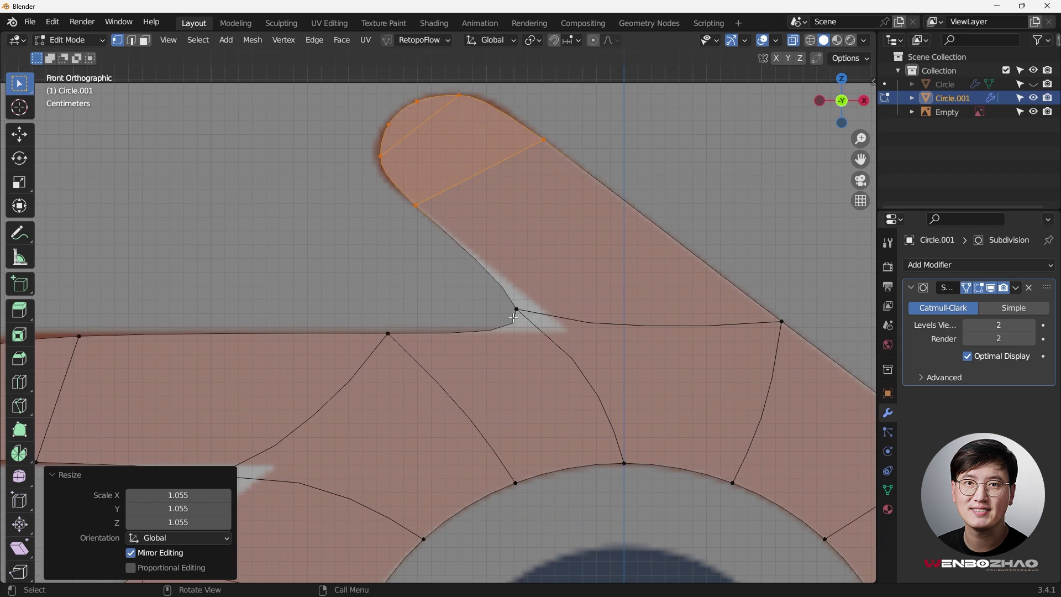
Step: Select the vertices of the middle arm's rounded tip and scale them uniformly by 1.057
{"action": "scroll", "coordinate": [565, 340], "scroll_direction": "down", "scroll_amount": 3}
{"action": "middle_click_drag", "start_coordinate": [565, 341], "coordinate": [674, 206], "text": "shift"}
{"action": "scroll", "coordinate": [403, 195], "scroll_direction": "up", "scroll_amount": 3}
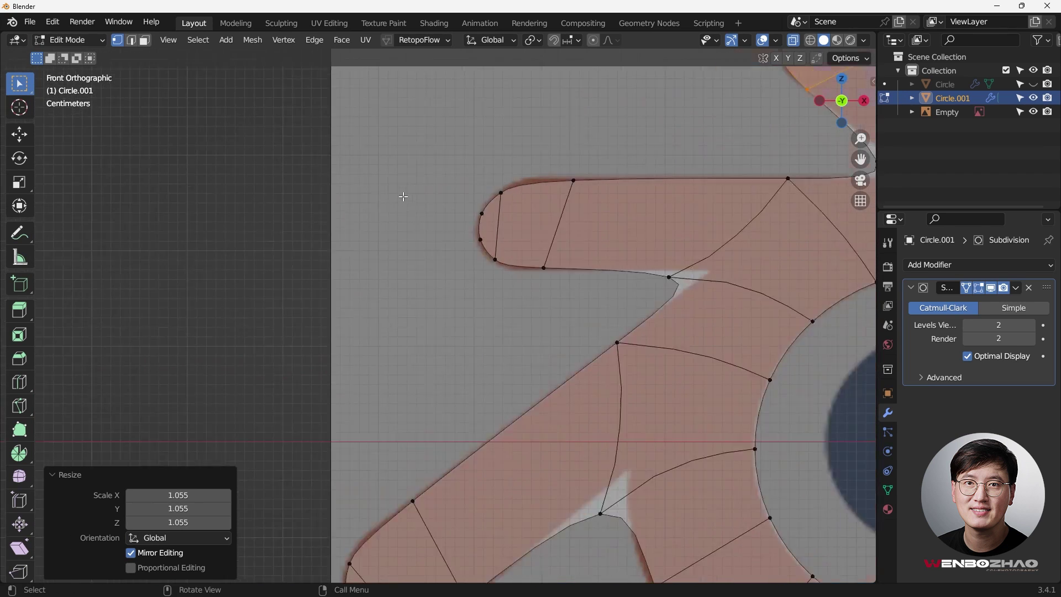
{"action": "left_click_drag", "start_coordinate": [432, 140], "coordinate": [611, 293]}
{"action": "middle_click_drag", "start_coordinate": [611, 226], "coordinate": [498, 254], "text": "shift"}
{"action": "key", "text": "shift+r"}
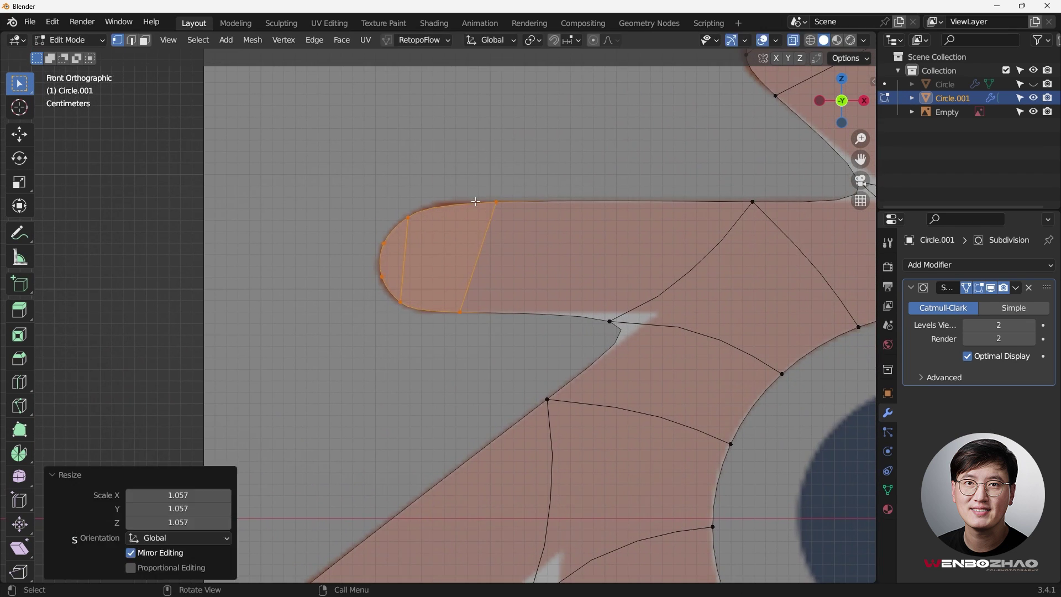
Step: Slide and move individual vertices on the upper side of the middle arm's tip to fit the reference curve
{"action": "left_click", "coordinate": [489, 193]}
{"action": "key", "text": "g"}
{"action": "key", "text": "g"}
{"action": "left_click", "coordinate": [426, 215]}
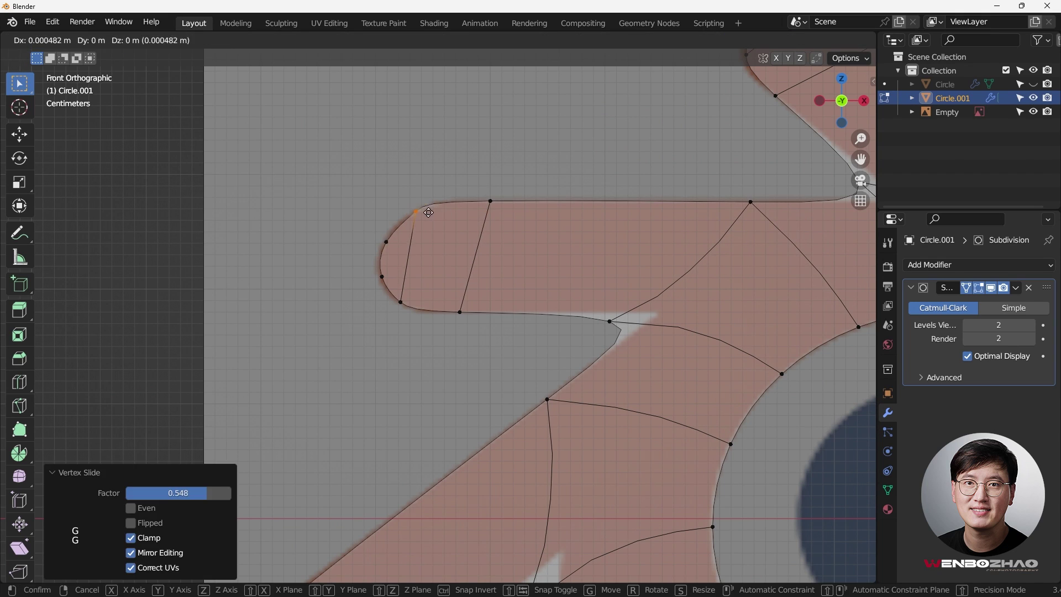
{"action": "scroll", "coordinate": [420, 227], "scroll_direction": "up", "scroll_amount": 3}
{"action": "key", "text": "g"}
{"action": "left_click", "coordinate": [374, 252]}
Step: Select the end vertices of the lower arm's rounded tip and scale them uniformly by 1.073
{"action": "scroll", "coordinate": [374, 252], "scroll_direction": "down", "scroll_amount": 3}
{"action": "left_click_drag", "start_coordinate": [291, 149], "coordinate": [550, 414]}
{"action": "scroll", "coordinate": [550, 414], "scroll_direction": "up", "scroll_amount": 3}
{"action": "key", "text": "s"}
{"action": "left_click", "coordinate": [567, 298]}
{"action": "scroll", "coordinate": [566, 299], "scroll_direction": "down", "scroll_amount": 3}
{"action": "scroll", "coordinate": [557, 408], "scroll_direction": "up", "scroll_amount": 3}
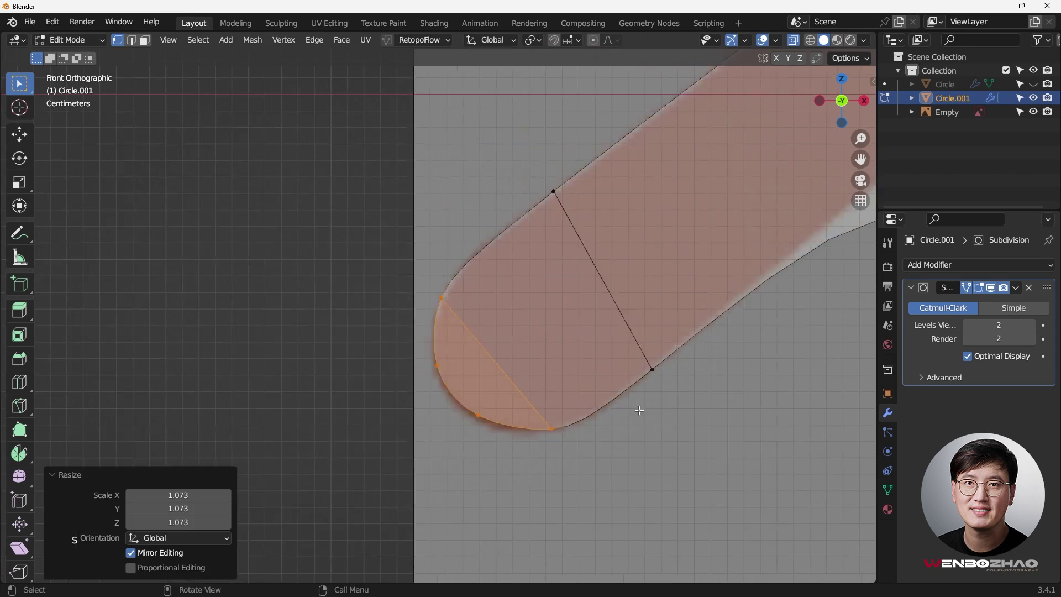
Step: Check the ring against the reference, turn off the Subdivision modifier's viewport display and return to Object Mode
{"action": "scroll", "coordinate": [362, 402], "scroll_direction": "down", "scroll_amount": 6}
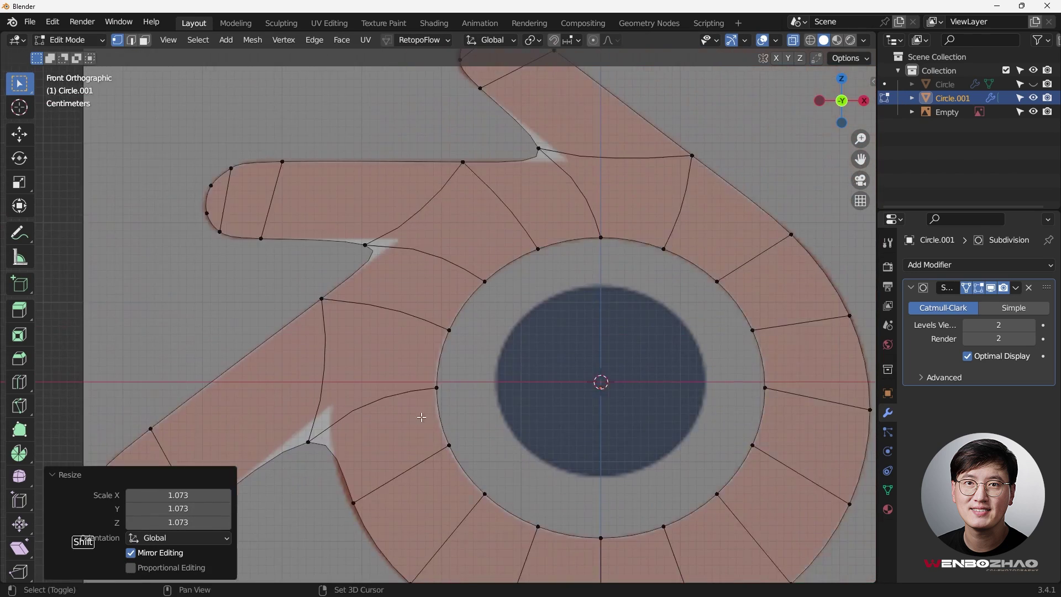
{"action": "scroll", "coordinate": [730, 277], "scroll_direction": "up", "scroll_amount": 5}
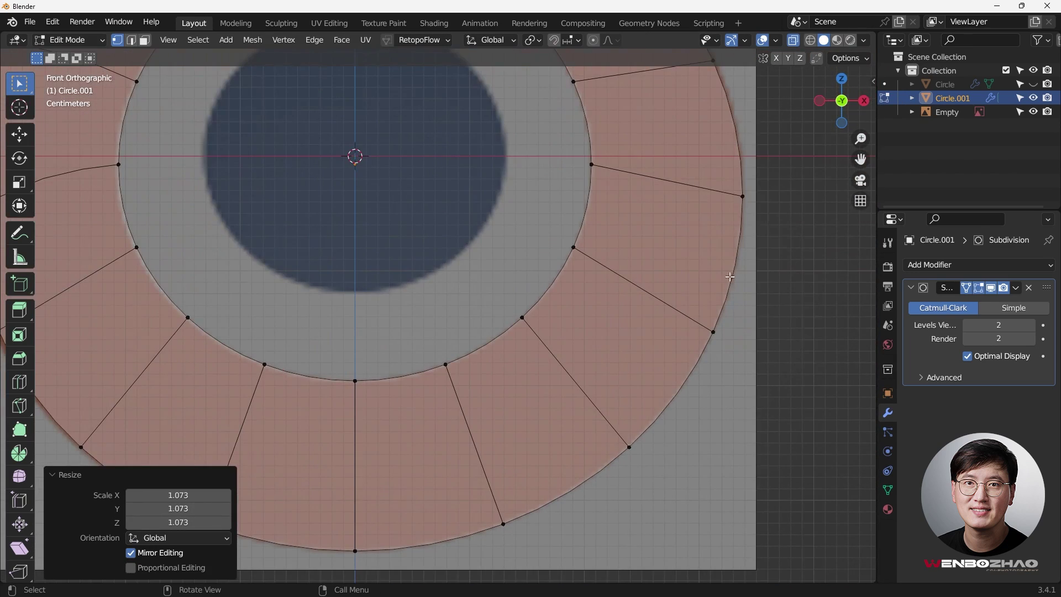
{"action": "scroll", "coordinate": [696, 365], "scroll_direction": "down", "scroll_amount": 2}
{"action": "middle_click_drag", "start_coordinate": [423, 59], "coordinate": [458, 165], "text": "shift"}
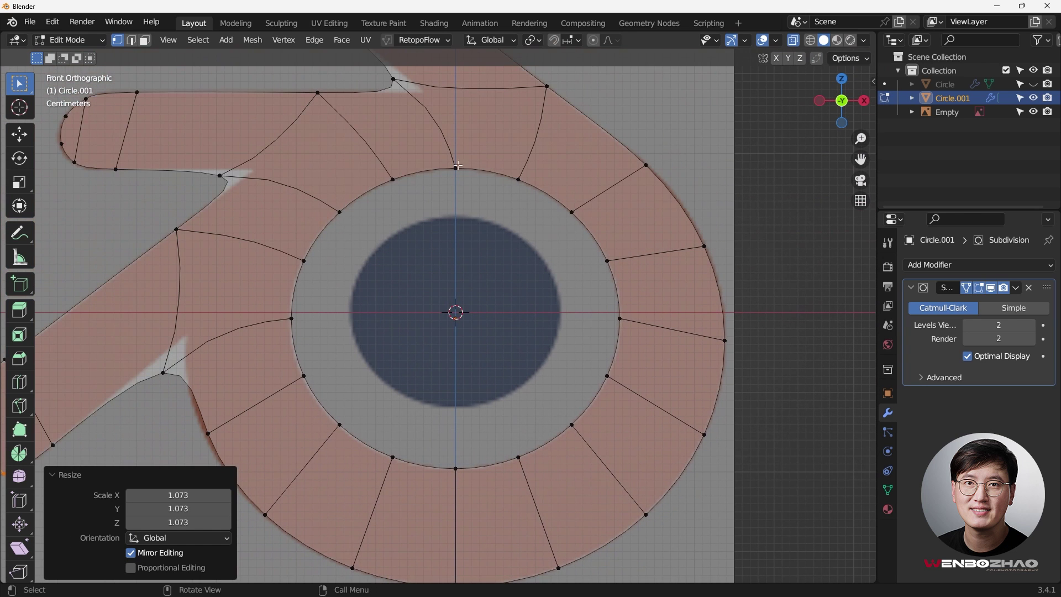
{"action": "left_click", "coordinate": [968, 291]}
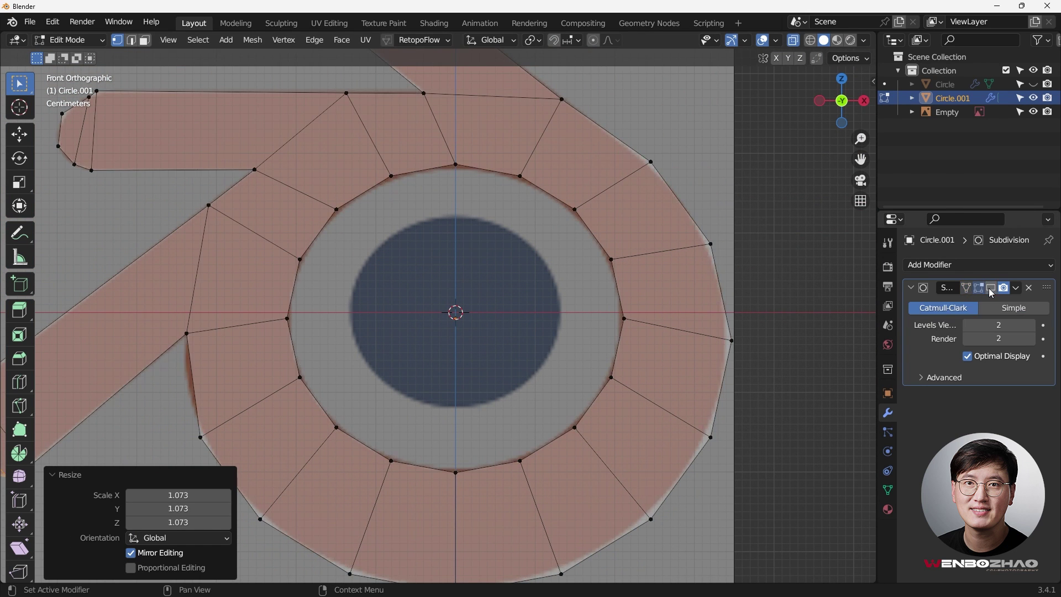
{"action": "scroll", "coordinate": [730, 316], "scroll_direction": "down", "scroll_amount": 4}
{"action": "middle_click_drag", "start_coordinate": [730, 317], "coordinate": [636, 249]}
{"action": "key", "text": "Tab"}
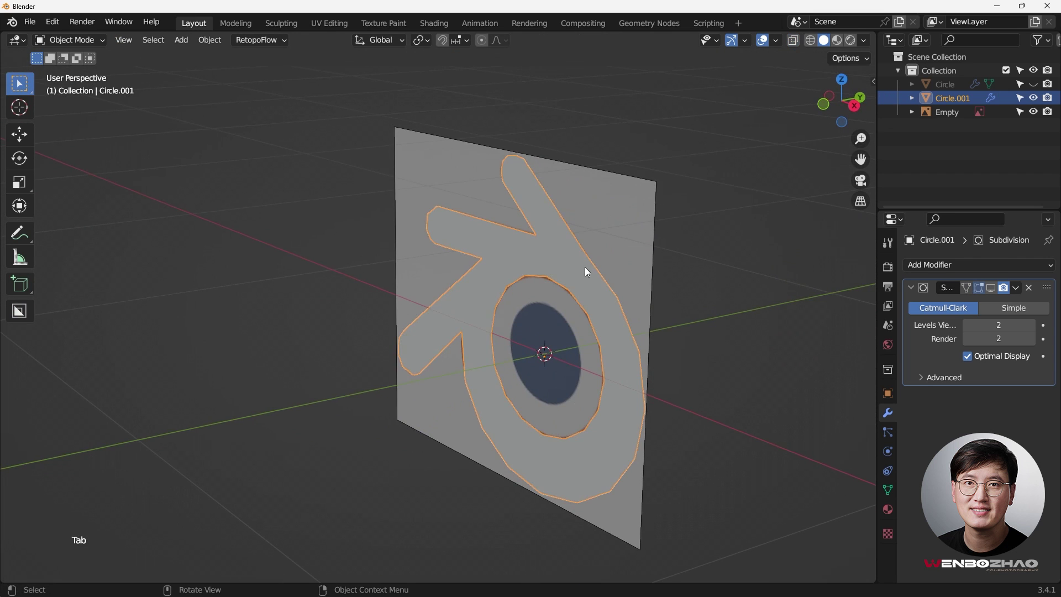
Step: Select the entire logo mesh in Edit Mode and extrude it 0.1 m along global Y in the right view
{"action": "key", "text": "KP_1"}
{"action": "key", "text": "KP_3"}
{"action": "middle_click_drag", "start_coordinate": [376, 248], "coordinate": [478, 258]}
{"action": "key", "text": "KP_3"}
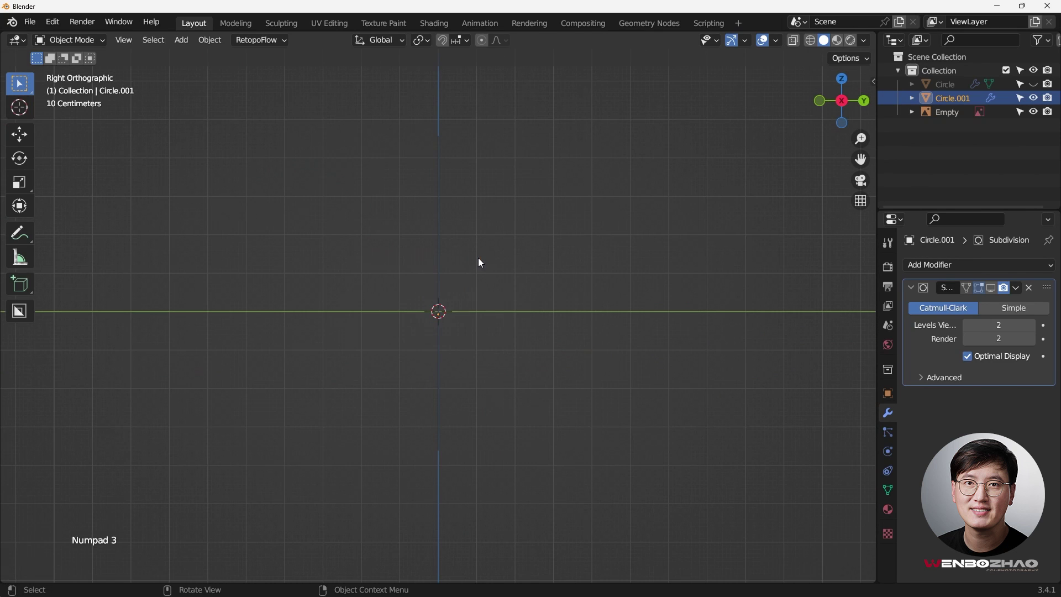
{"action": "key", "text": "Tab"}
{"action": "middle_click_drag", "start_coordinate": [464, 197], "coordinate": [495, 215]}
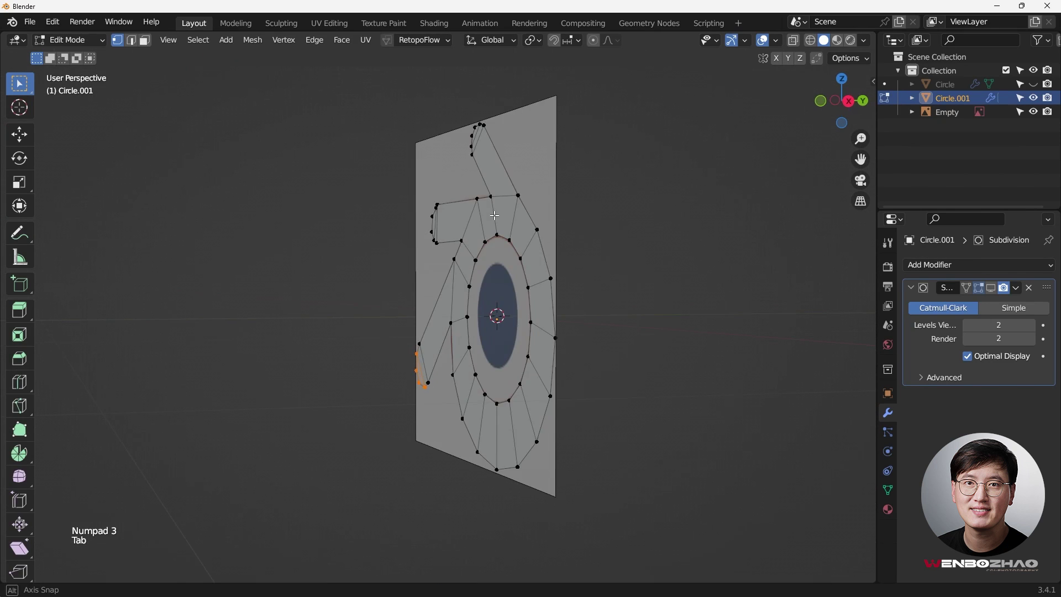
{"action": "key", "text": "a"}
{"action": "key", "text": "KP_3"}
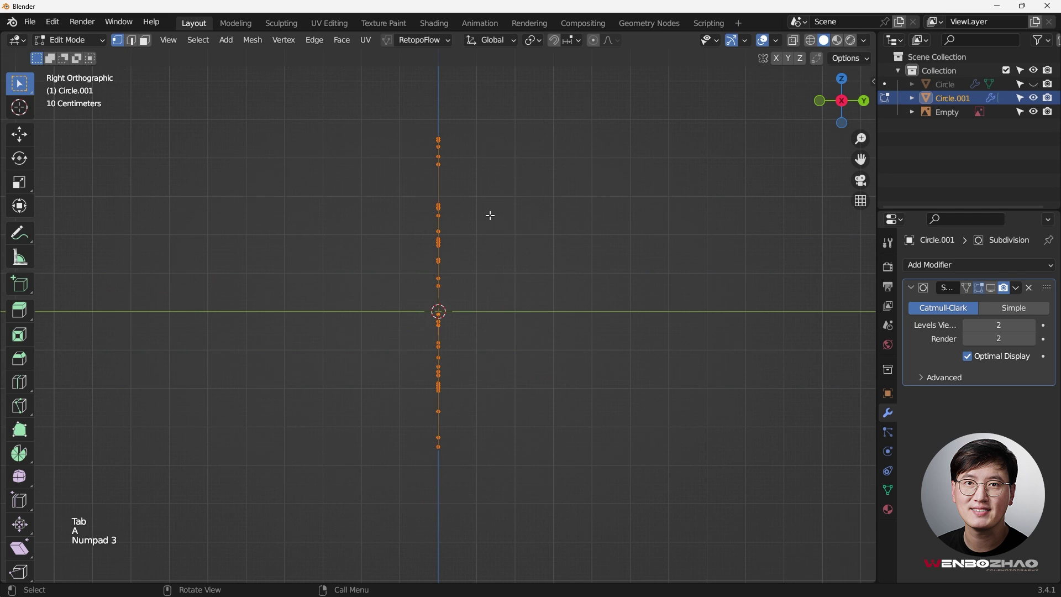
{"action": "key", "text": "e"}
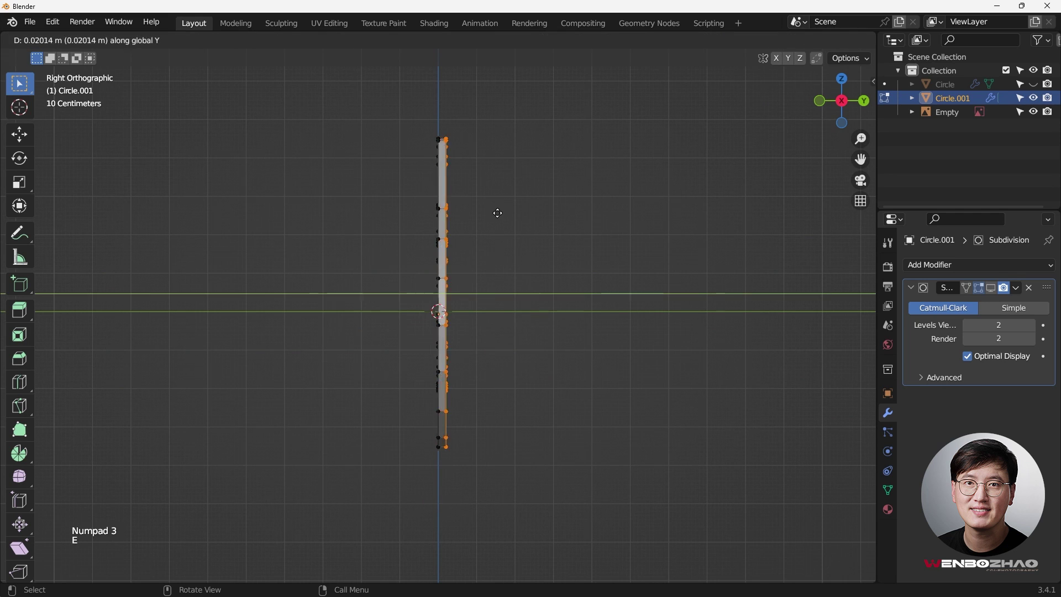
{"action": "key", "text": "ctrl"}
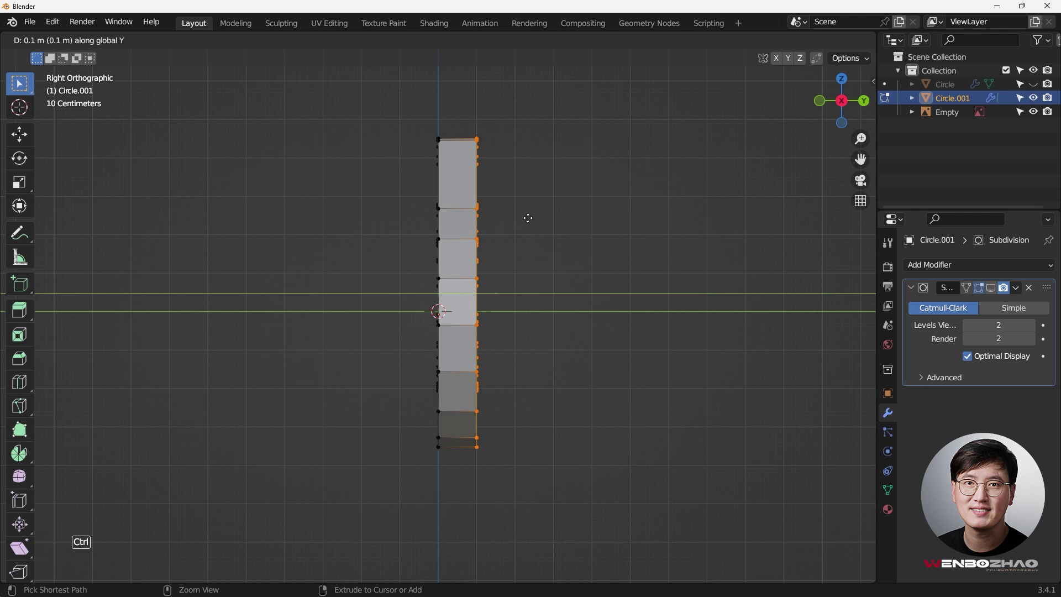
{"action": "left_click", "coordinate": [526, 218]}
Step: Preview the extruded logo in Object Mode with the Subdivision modifier's viewport display turned on
{"action": "middle_click_drag", "start_coordinate": [526, 218], "coordinate": [585, 200]}
{"action": "key", "text": "Tab"}
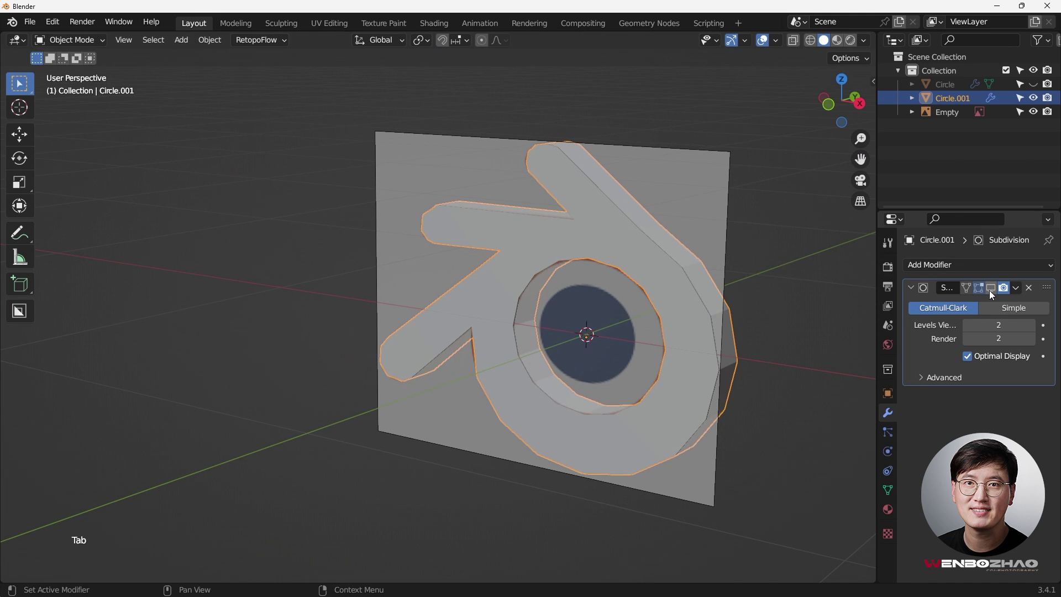
{"action": "middle_click_drag", "start_coordinate": [547, 242], "coordinate": [619, 250]}
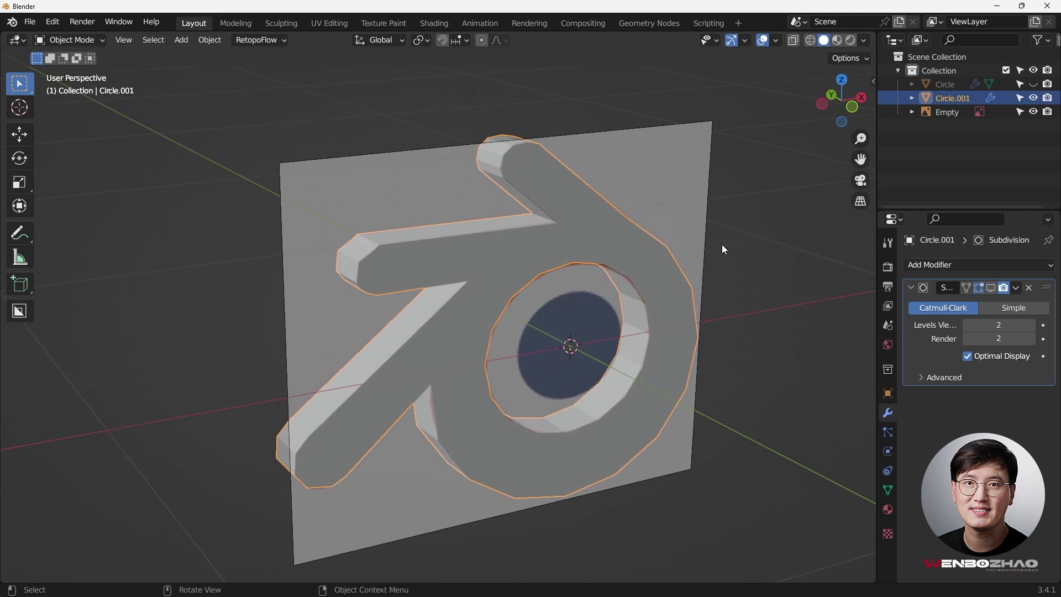
{"action": "left_click", "coordinate": [991, 287]}
{"action": "middle_click_drag", "start_coordinate": [559, 238], "coordinate": [737, 141]}
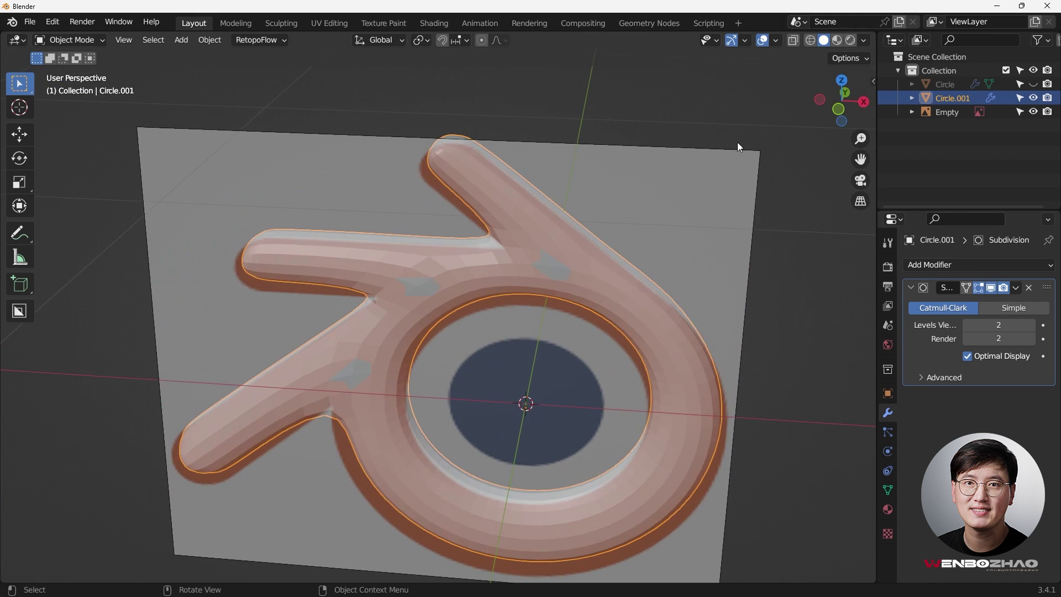
Step: Hide the Empty holding the reference image and turn off the Subdivision modifier's viewport display
{"action": "left_click", "coordinate": [1034, 112]}
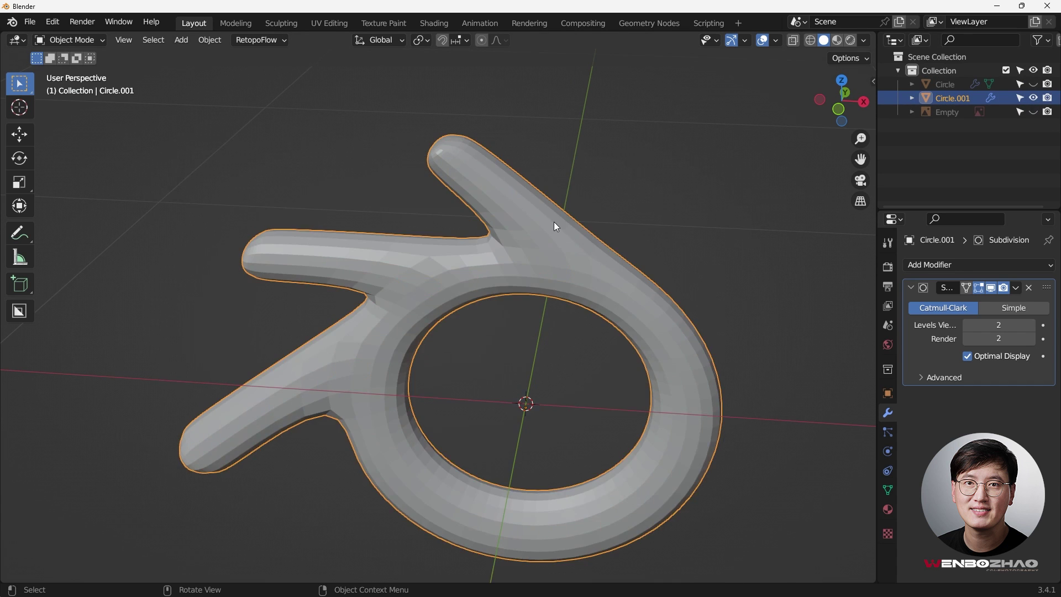
{"action": "middle_click_drag", "start_coordinate": [554, 225], "coordinate": [499, 223]}
{"action": "key", "text": "KP_1"}
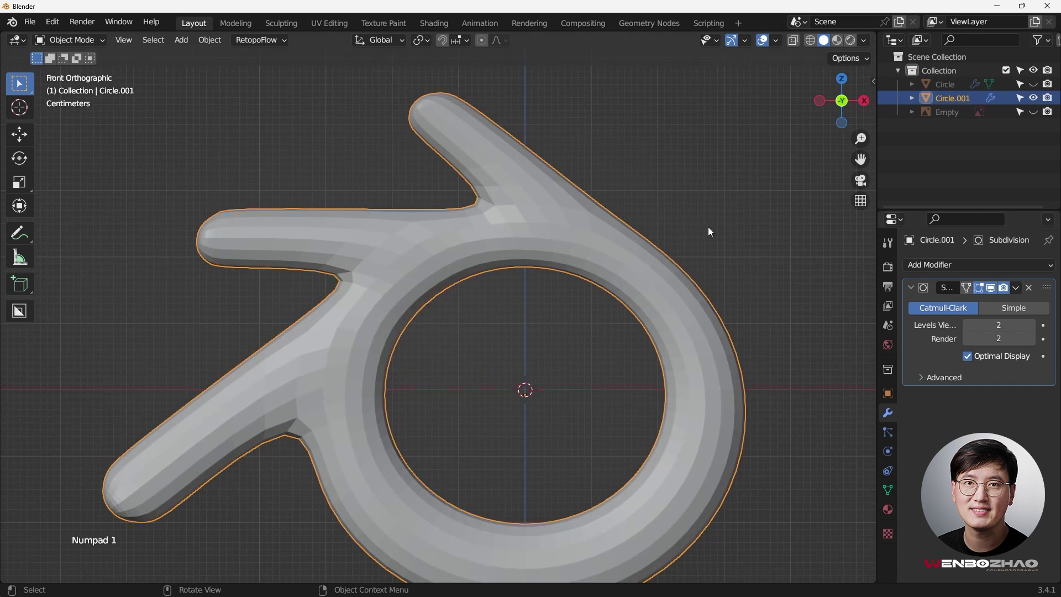
{"action": "left_click", "coordinate": [991, 288]}
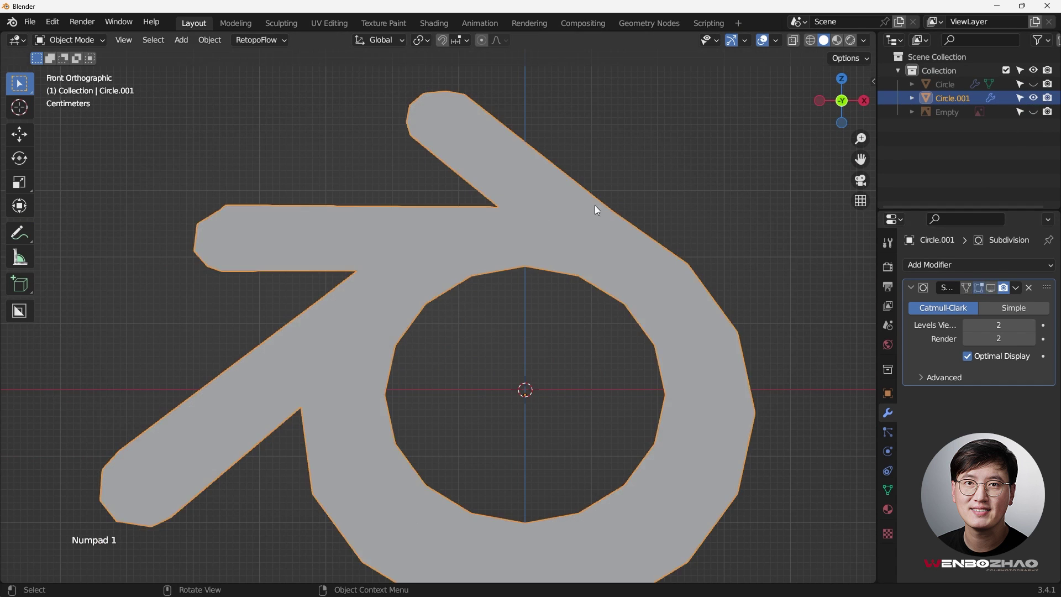
{"action": "mouse_move", "coordinate": [595, 204]}
{"action": "middle_mouse_down"}
{"action": "mouse_move", "coordinate": [614, 275]}
{"action": "mouse_move", "coordinate": [454, 247]}
{"action": "mouse_move", "coordinate": [594, 184]}
{"action": "mouse_move", "coordinate": [587, 195]}
{"action": "middle_mouse_up"}
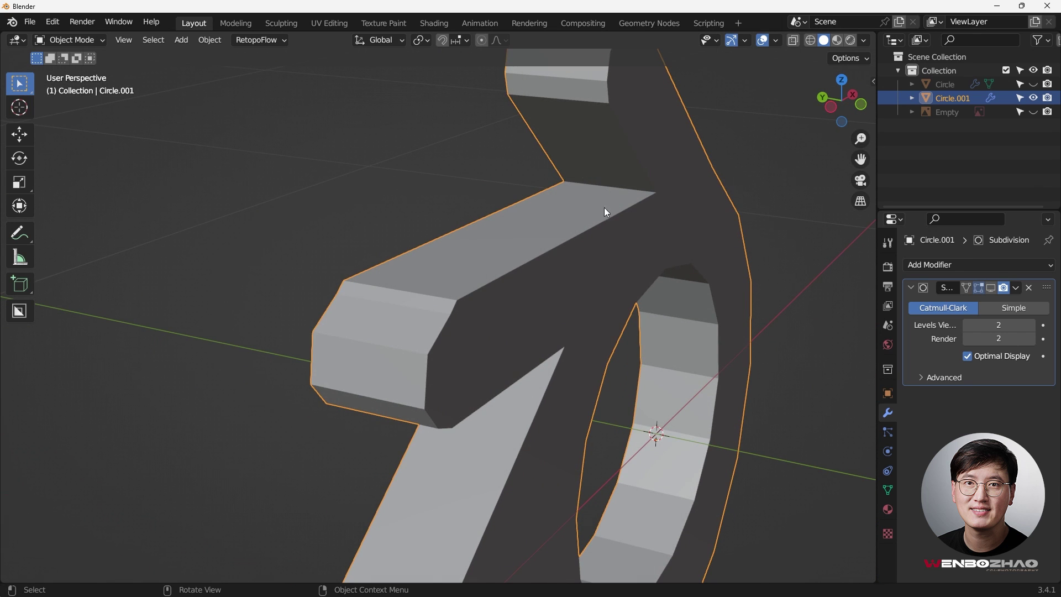
{"action": "scroll", "coordinate": [606, 212], "scroll_direction": "down", "scroll_amount": 4}
Step: Clear the selection in edge mode, then select the logo's sharp edges with a sharpness of 30° and inspect them
{"action": "key", "text": "Tab"}
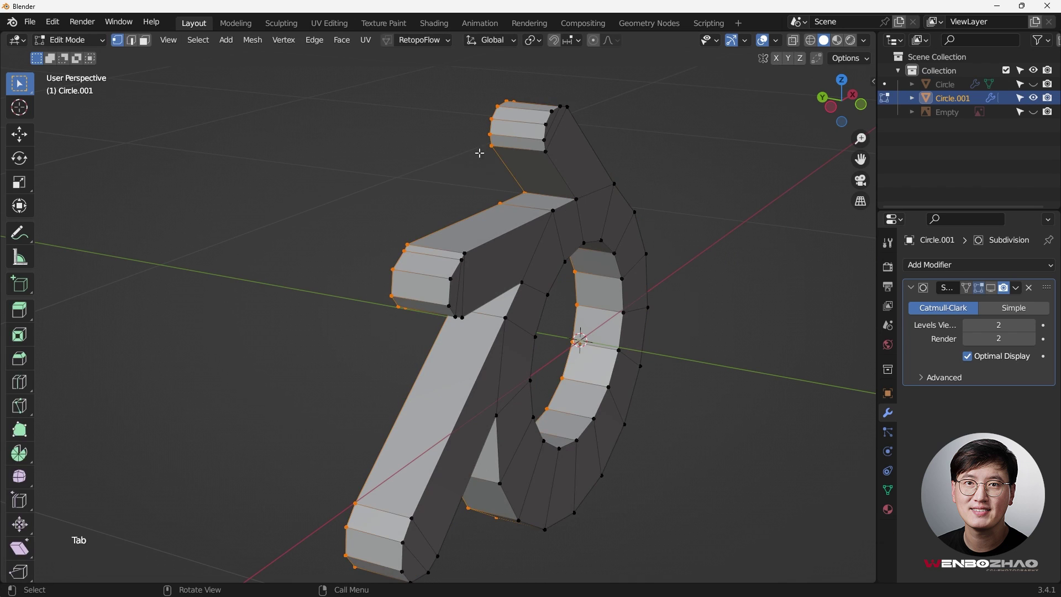
{"action": "key", "text": "2"}
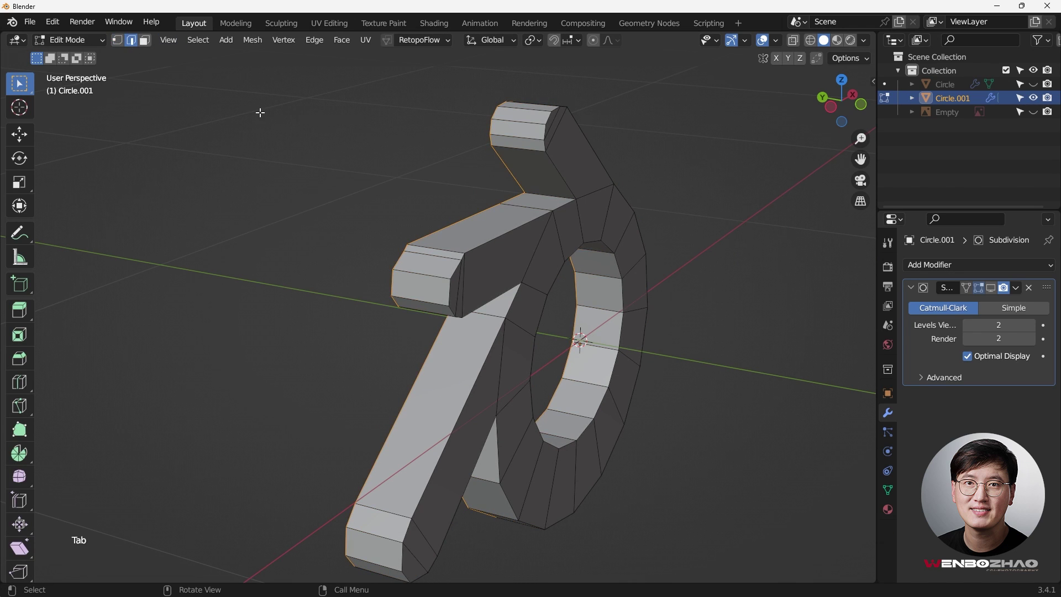
{"action": "left_click", "coordinate": [261, 113]}
{"action": "left_click", "coordinate": [198, 39]}
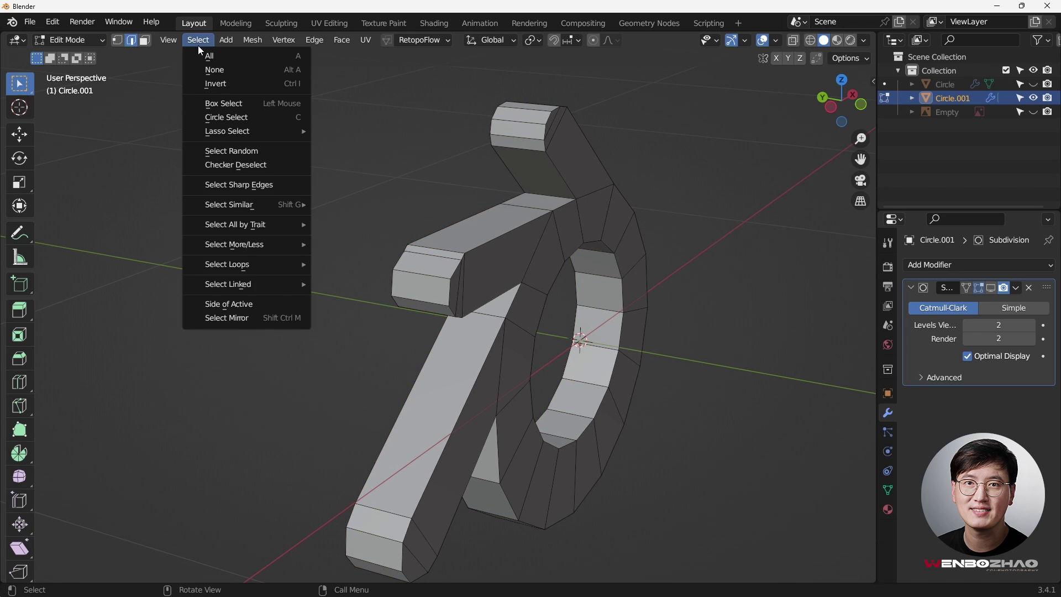
{"action": "left_click", "coordinate": [241, 188]}
{"action": "middle_click_drag", "start_coordinate": [545, 202], "coordinate": [601, 206]}
{"action": "scroll", "coordinate": [603, 209], "scroll_direction": "up", "scroll_amount": 3}
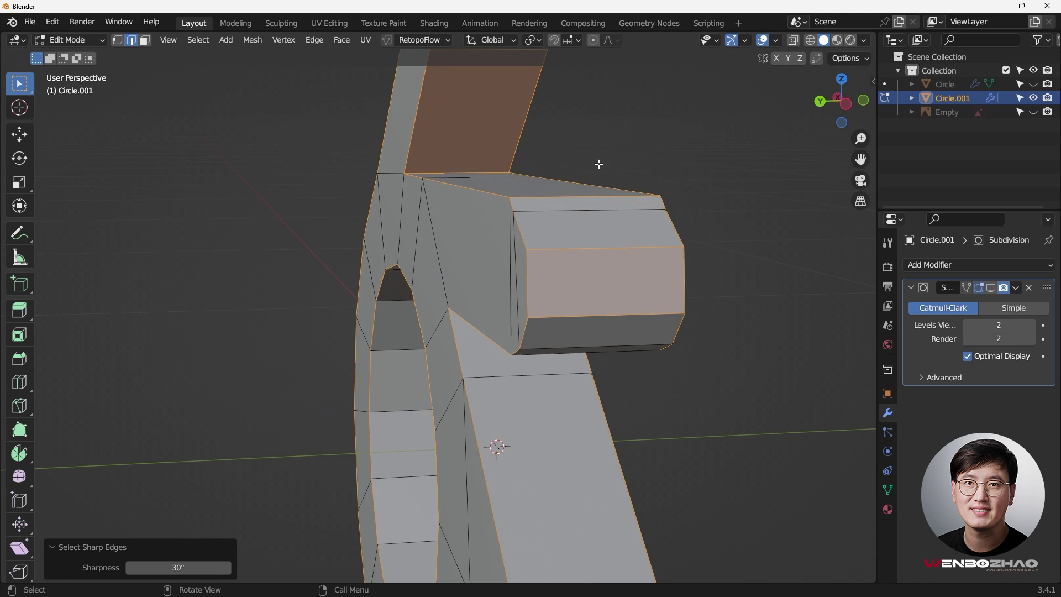
{"action": "middle_click_drag", "start_coordinate": [600, 164], "coordinate": [551, 143]}
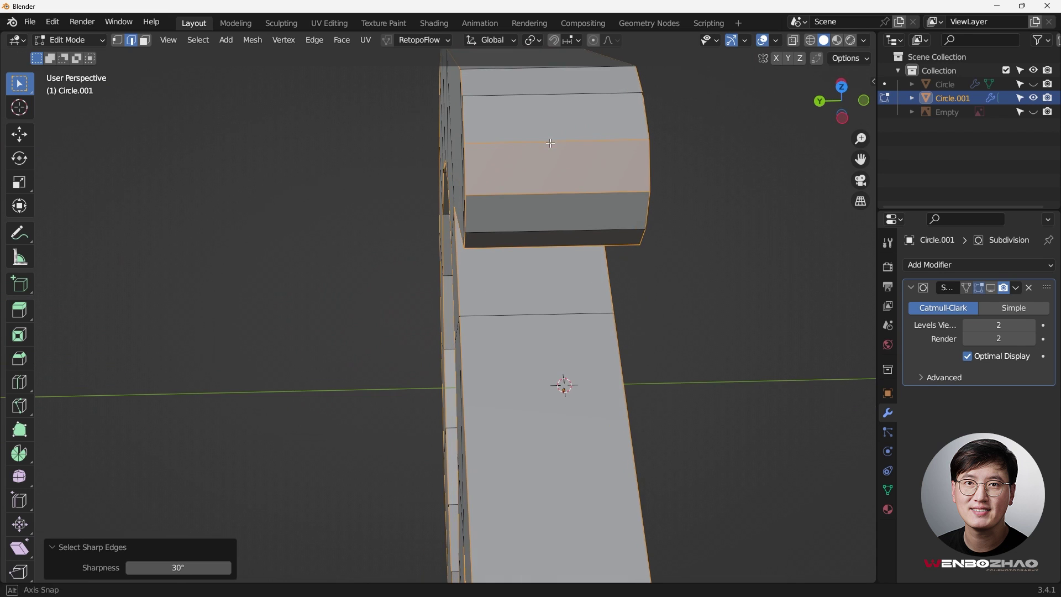
Step: Circle-deselect the crosswise edges on the side faces of the logo's arms, leaving the front and back outline edges selected
{"action": "key", "text": "c"}
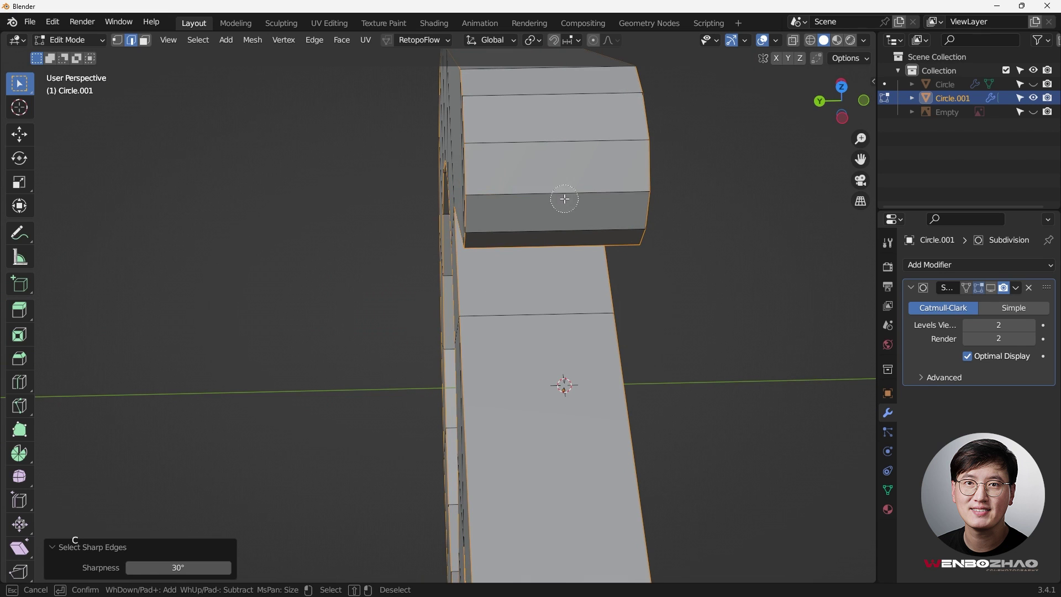
{"action": "key", "text": "Escape"}
{"action": "mouse_move", "coordinate": [565, 199]}
{"action": "middle_mouse_down"}
{"action": "mouse_move", "coordinate": [583, 142]}
{"action": "mouse_move", "coordinate": [624, 150]}
{"action": "mouse_move", "coordinate": [547, 209]}
{"action": "mouse_move", "coordinate": [526, 194]}
{"action": "mouse_move", "coordinate": [561, 240]}
{"action": "mouse_move", "coordinate": [688, 267]}
{"action": "mouse_move", "coordinate": [580, 232]}
{"action": "mouse_move", "coordinate": [540, 194]}
{"action": "middle_mouse_up"}
{"action": "key", "text": "b"}
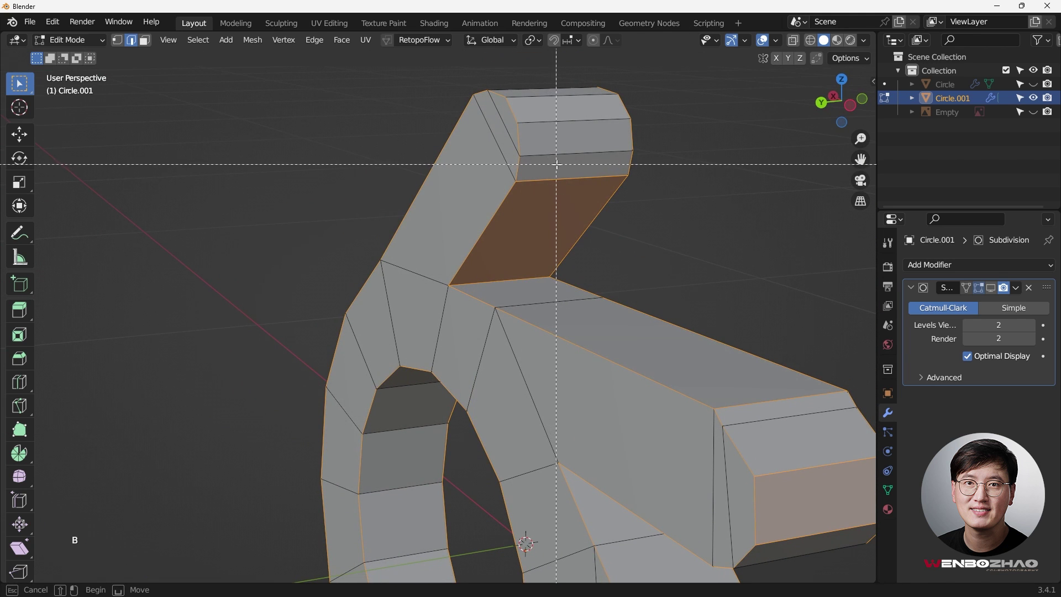
{"action": "key", "text": "c"}
{"action": "left_click", "coordinate": [572, 206]}
{"action": "right_click", "coordinate": [575, 229]}
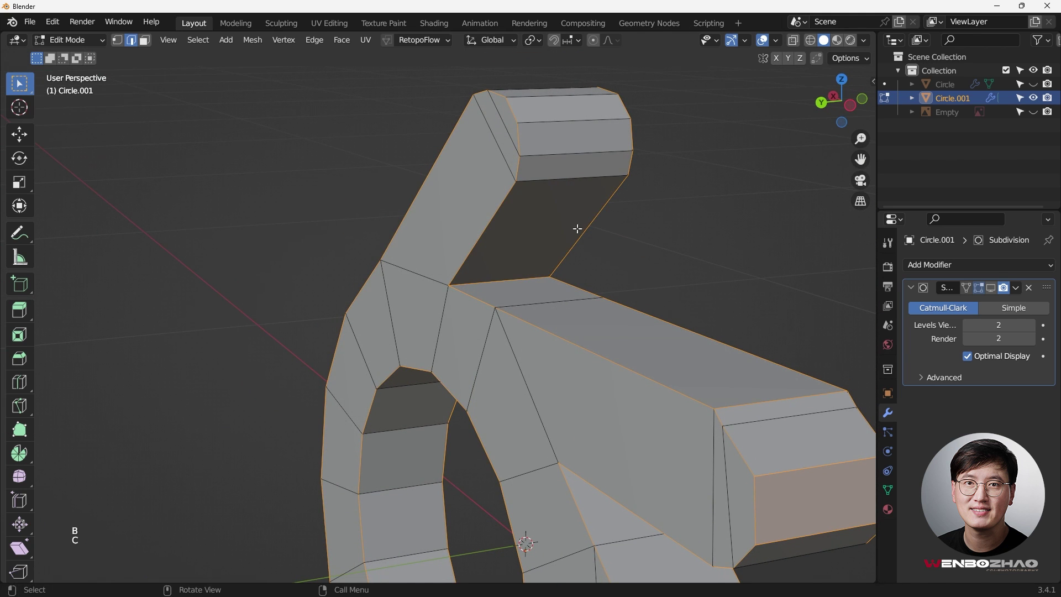
{"action": "middle_click_drag", "start_coordinate": [576, 230], "coordinate": [573, 271]}
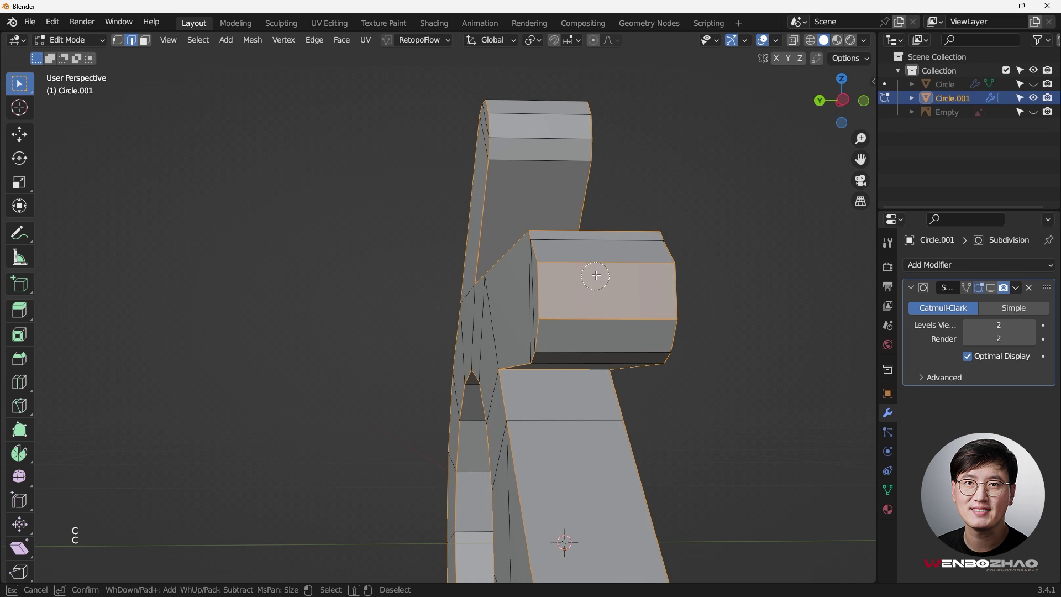
{"action": "middle_click_drag", "start_coordinate": [609, 331], "coordinate": [441, 237]}
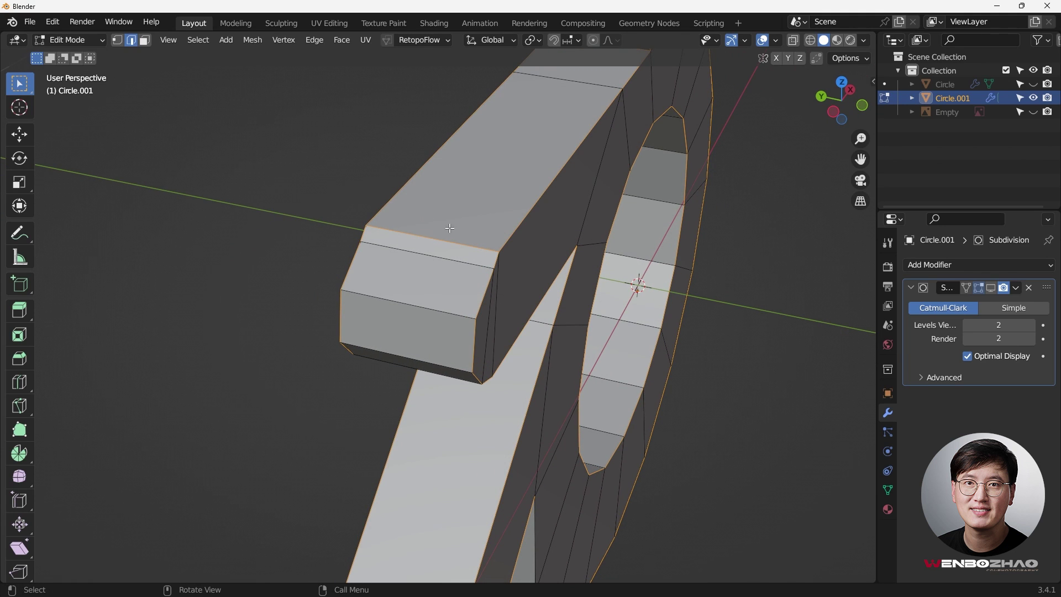
{"action": "middle_click_drag", "start_coordinate": [427, 268], "coordinate": [378, 260]}
Step: Try to bevel the selected outline edges with a width of 0.02 m and two segments
{"action": "key", "text": "ctrl+b"}
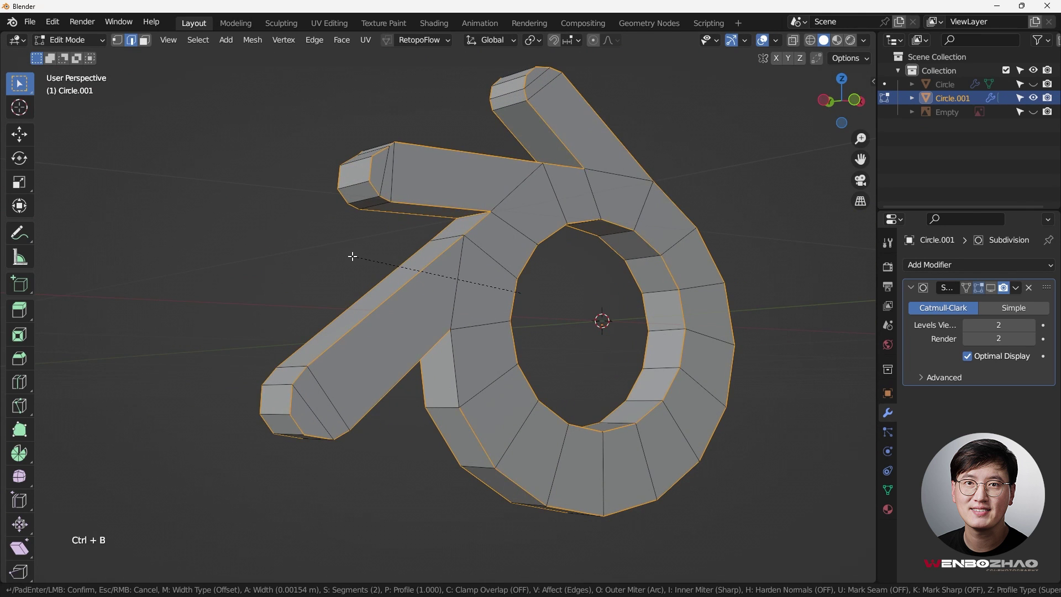
{"action": "left_click", "coordinate": [350, 257]}
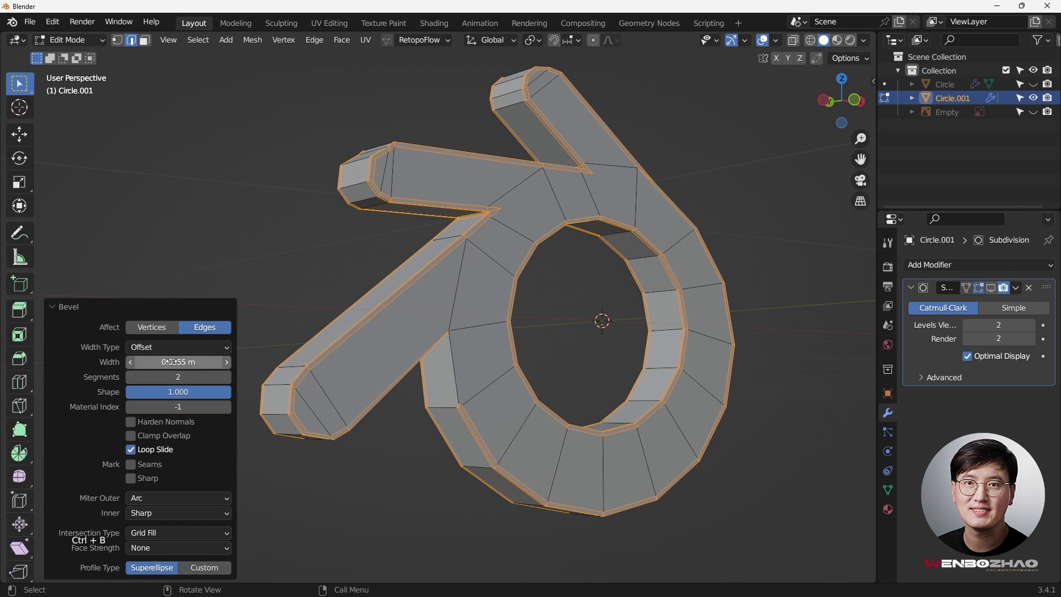
{"action": "left_click", "coordinate": [147, 362]}
{"action": "left_click", "coordinate": [147, 362]}
{"action": "left_click_drag", "start_coordinate": [146, 363], "coordinate": [246, 361]}
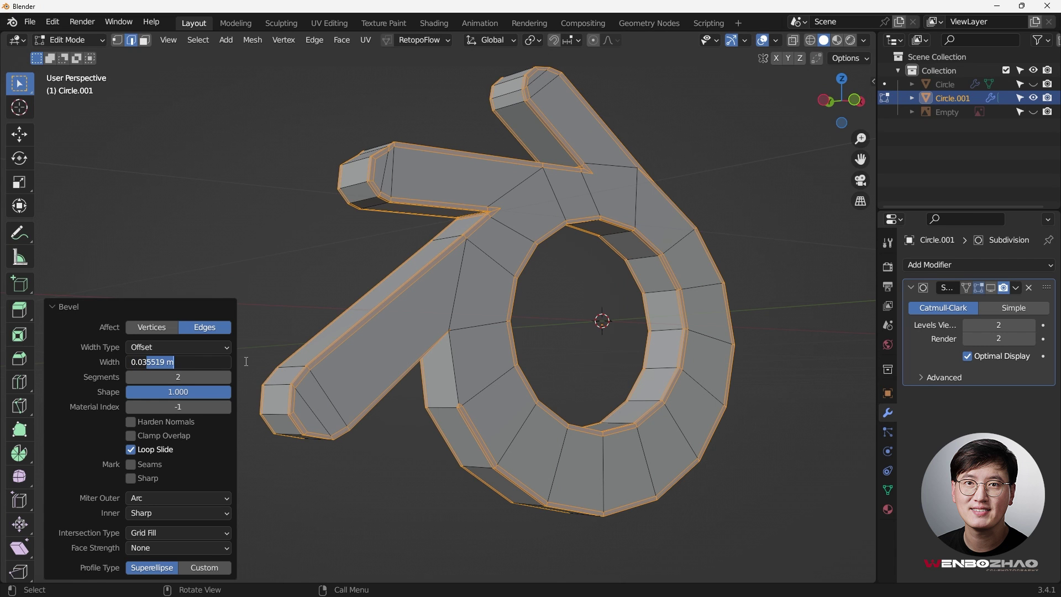
{"action": "key", "text": "BackSpace"}
{"action": "key", "text": "BackSpace"}
{"action": "type", "text": "2"}
{"action": "key", "text": "Return"}
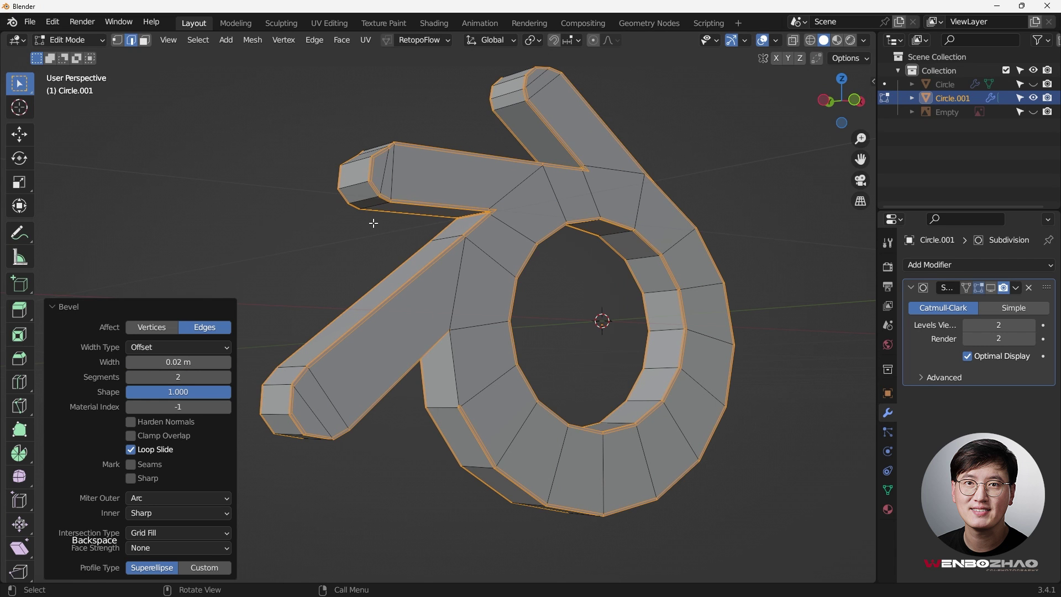
Step: Turn on the Subdivision modifier's viewport display and inspect the bevelled mesh around the junction of the lowest arm and the ring
{"action": "middle_click_drag", "start_coordinate": [374, 223], "coordinate": [641, 105]}
{"action": "scroll", "coordinate": [375, 210], "scroll_direction": "up", "scroll_amount": 5}
{"action": "scroll", "coordinate": [375, 189], "scroll_direction": "down", "scroll_amount": 2}
{"action": "key", "text": "Tab"}
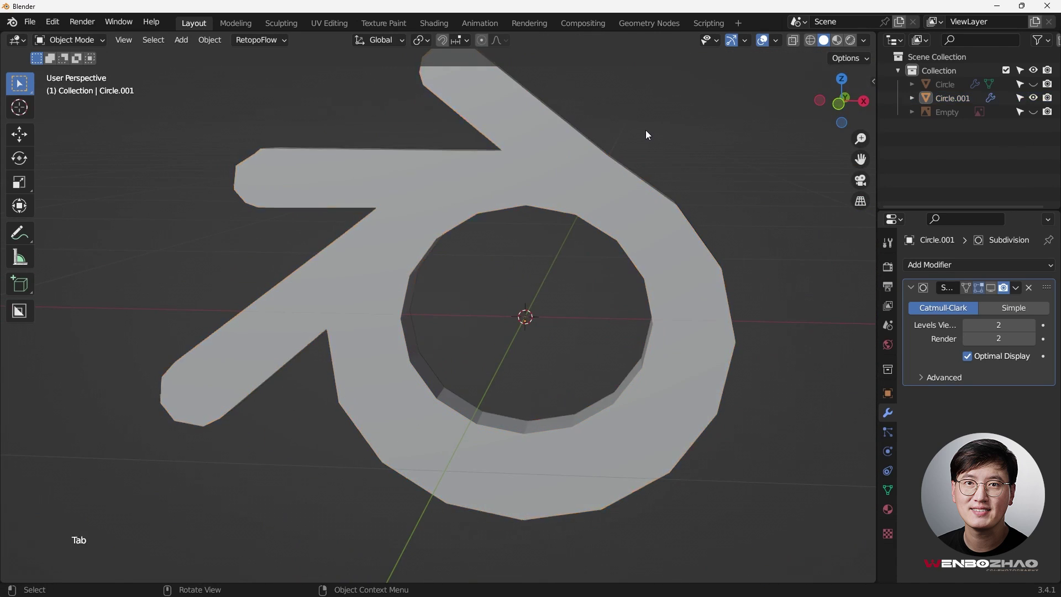
{"action": "key", "text": "KP_1"}
{"action": "middle_click_drag", "start_coordinate": [587, 182], "coordinate": [605, 228], "text": "shift"}
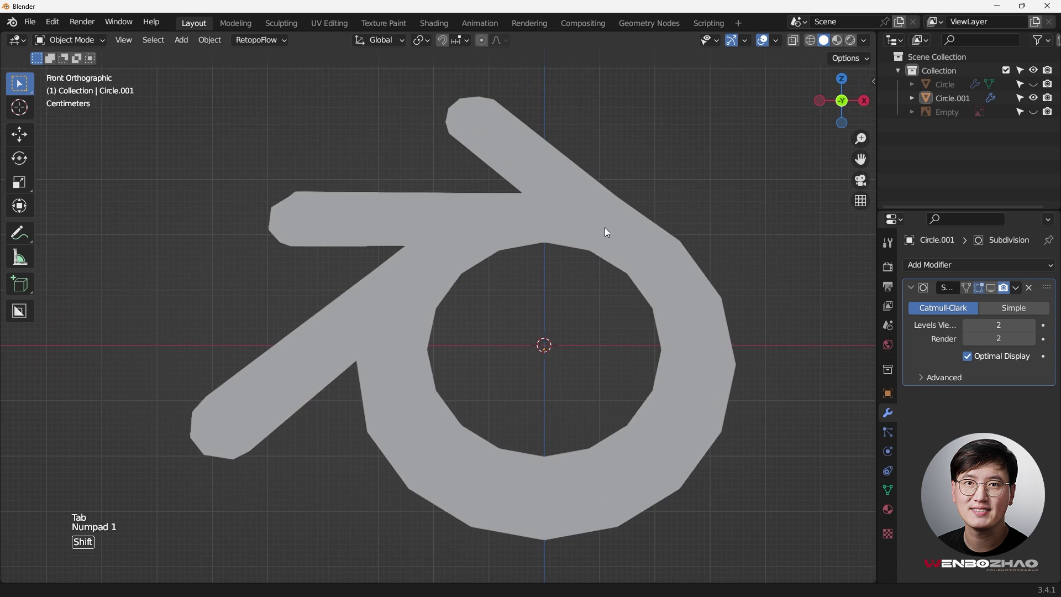
{"action": "left_click", "coordinate": [990, 287]}
{"action": "key", "text": "Tab"}
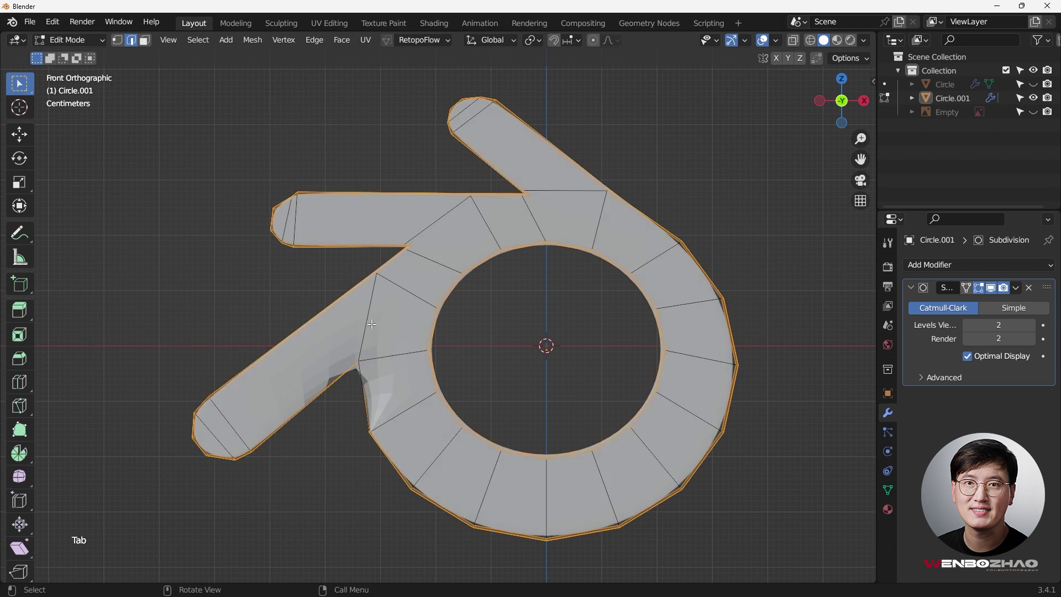
{"action": "middle_click_drag", "start_coordinate": [387, 362], "coordinate": [464, 298]}
{"action": "scroll", "coordinate": [478, 285], "scroll_direction": "up", "scroll_amount": 5}
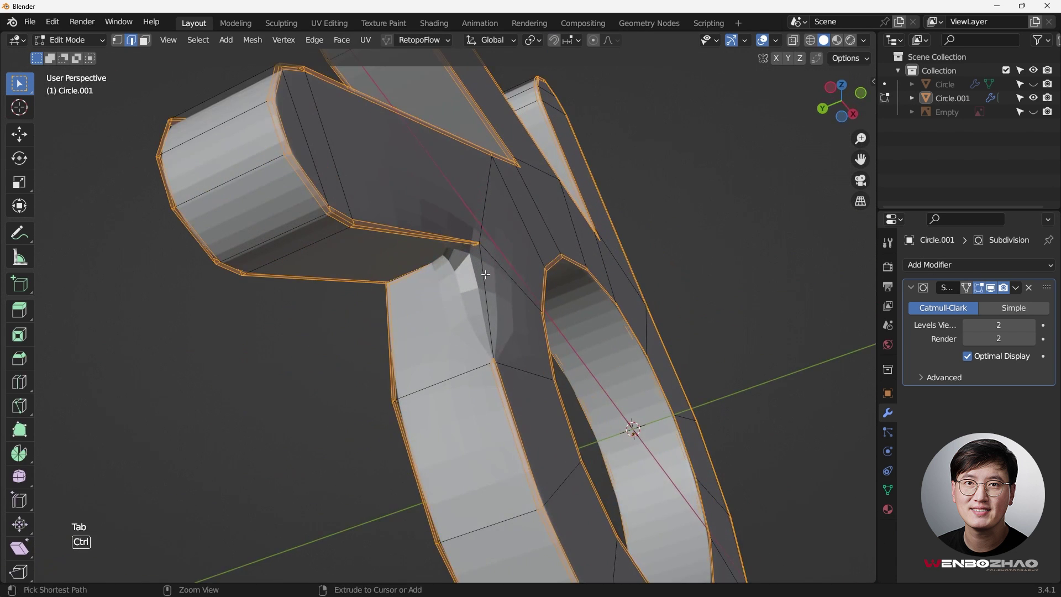
Step: Undo the Subdivision preview and the bevel to get back to the unbevelled logo with its outline edges selected
{"action": "key", "text": "ctrl+z"}
{"action": "key", "text": "ctrl+z"}
{"action": "scroll", "coordinate": [485, 318], "scroll_direction": "down", "scroll_amount": 3}
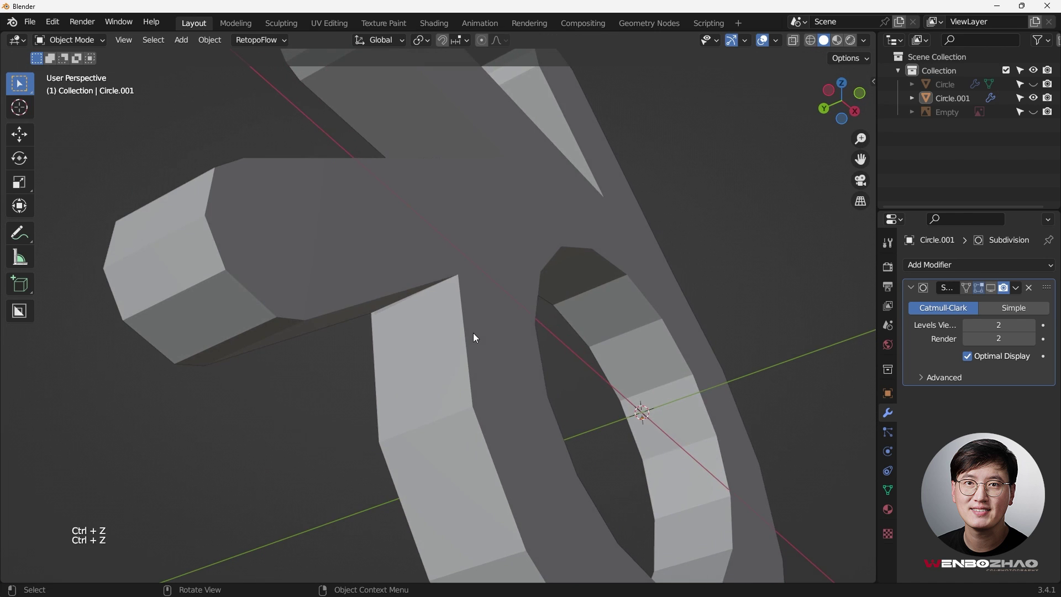
{"action": "key", "text": "Tab"}
{"action": "scroll", "coordinate": [467, 309], "scroll_direction": "down", "scroll_amount": 2}
{"action": "key", "text": "ctrl+z"}
{"action": "key", "text": "ctrl+z"}
{"action": "key", "text": "ctrl+z"}
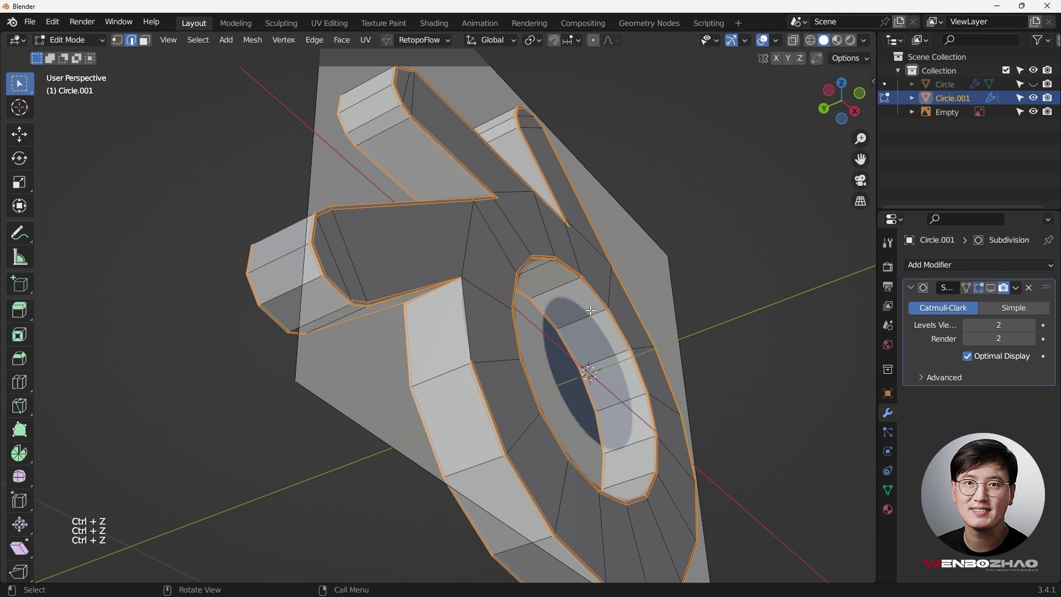
{"action": "middle_click_drag", "start_coordinate": [466, 308], "coordinate": [612, 326]}
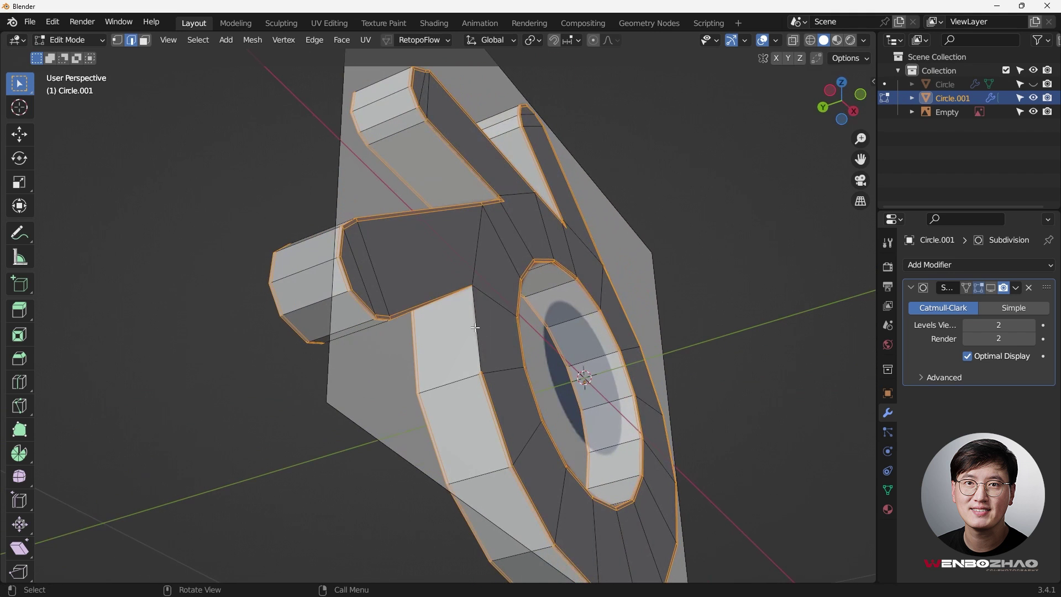
{"action": "key", "text": "ctrl+z"}
Step: Bevel the logo's selected front and back outline edges again with a width of 0.02 m and two segments
{"action": "middle_click_drag", "start_coordinate": [477, 325], "coordinate": [515, 257]}
{"action": "key", "text": "ctrl+b"}
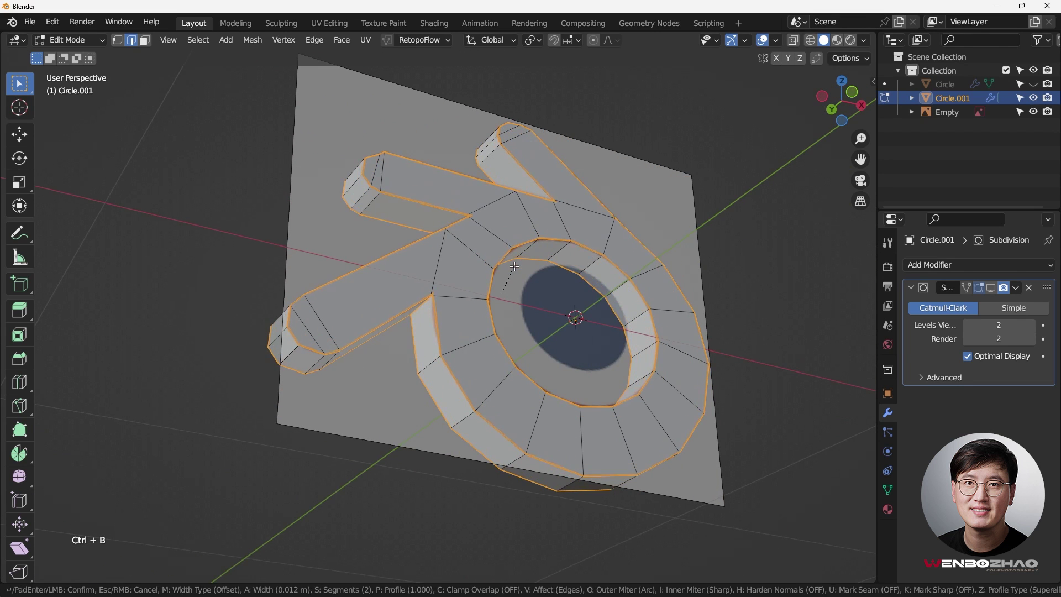
{"action": "left_click", "coordinate": [515, 264]}
{"action": "left_click", "coordinate": [144, 364]}
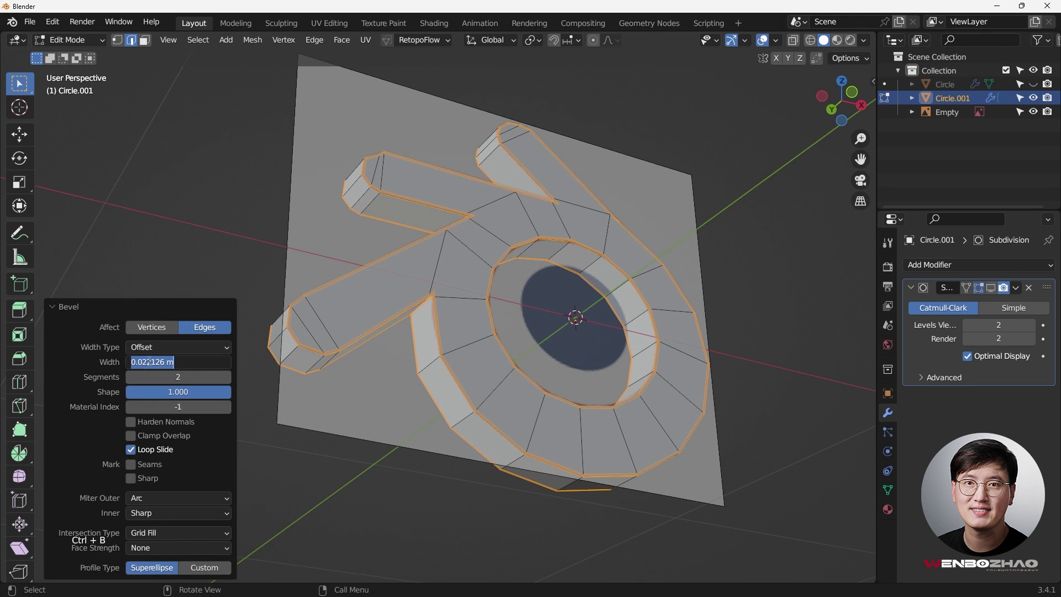
{"action": "left_click_drag", "start_coordinate": [148, 362], "coordinate": [220, 360]}
{"action": "key", "text": "BackSpace"}
{"action": "key", "text": "Return"}
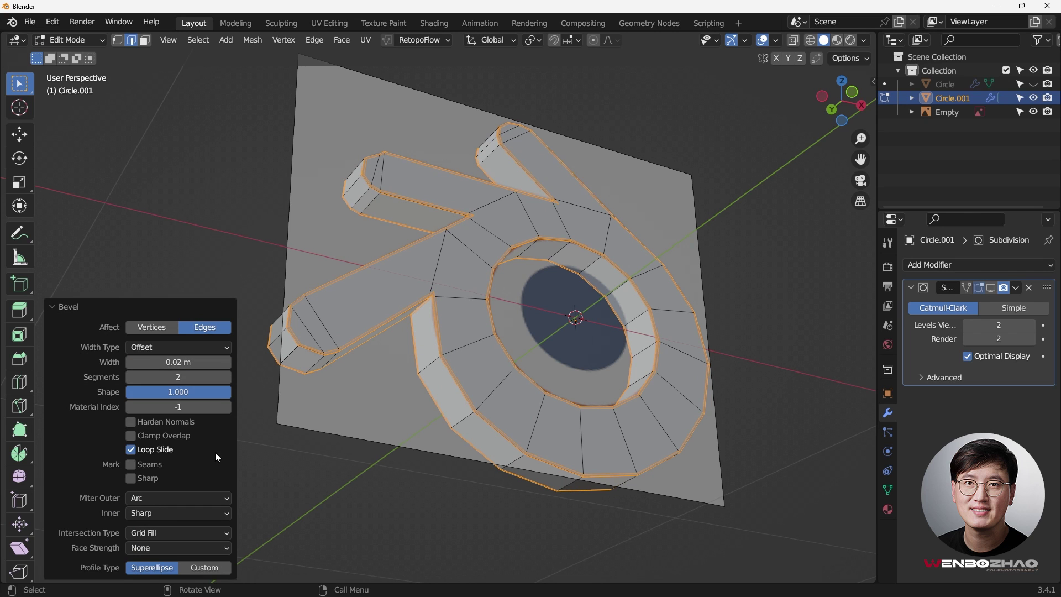
Step: Preview the bevelled logo in Object Mode with the Subdivision viewport display on, and hide the reference image Empty in front view
{"action": "middle_click_drag", "start_coordinate": [518, 439], "coordinate": [682, 417]}
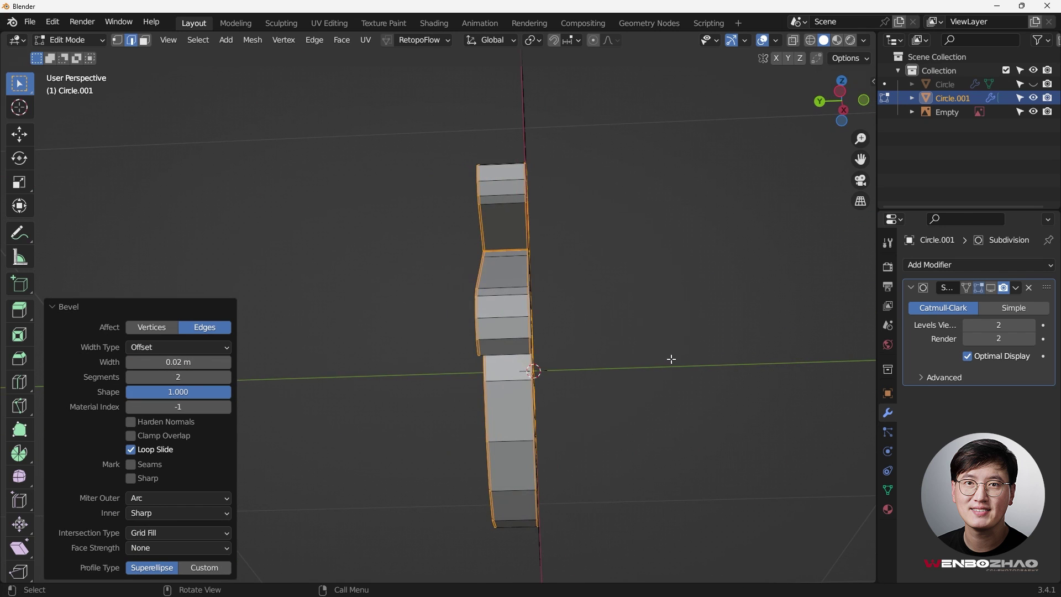
{"action": "key", "text": "Tab"}
{"action": "middle_click_drag", "start_coordinate": [774, 348], "coordinate": [522, 377]}
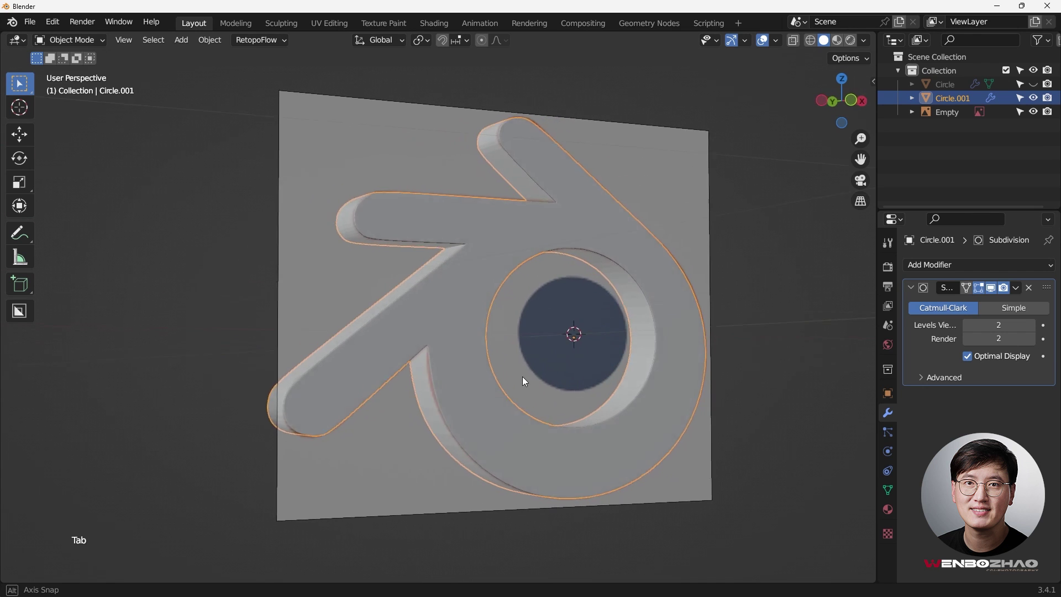
{"action": "middle_click_drag", "start_coordinate": [553, 232], "coordinate": [432, 224]}
{"action": "key", "text": "KP_1"}
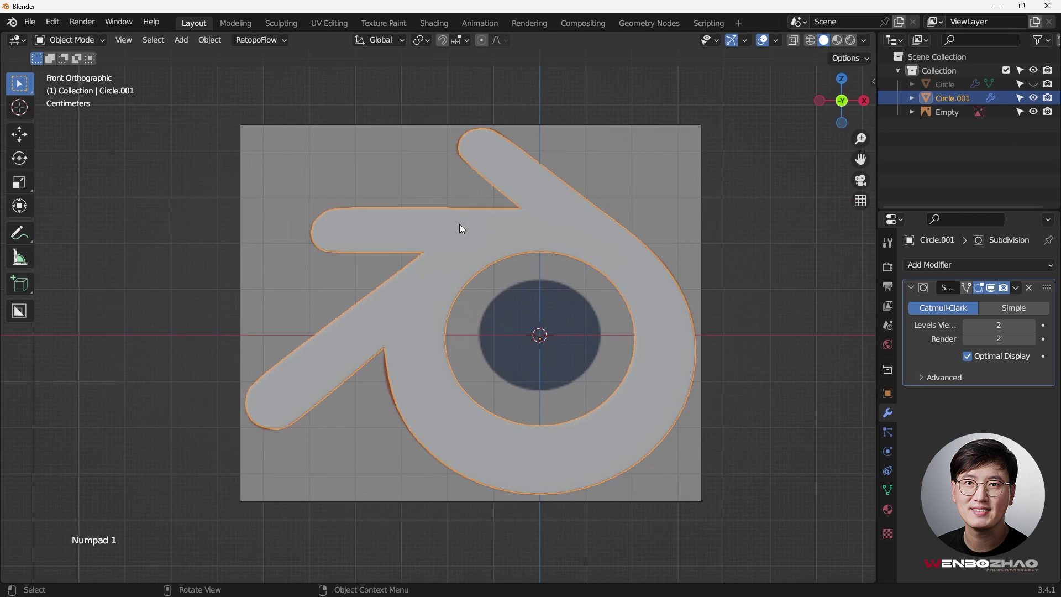
{"action": "left_click", "coordinate": [1033, 112]}
{"action": "scroll", "coordinate": [559, 226], "scroll_direction": "up", "scroll_amount": 1}
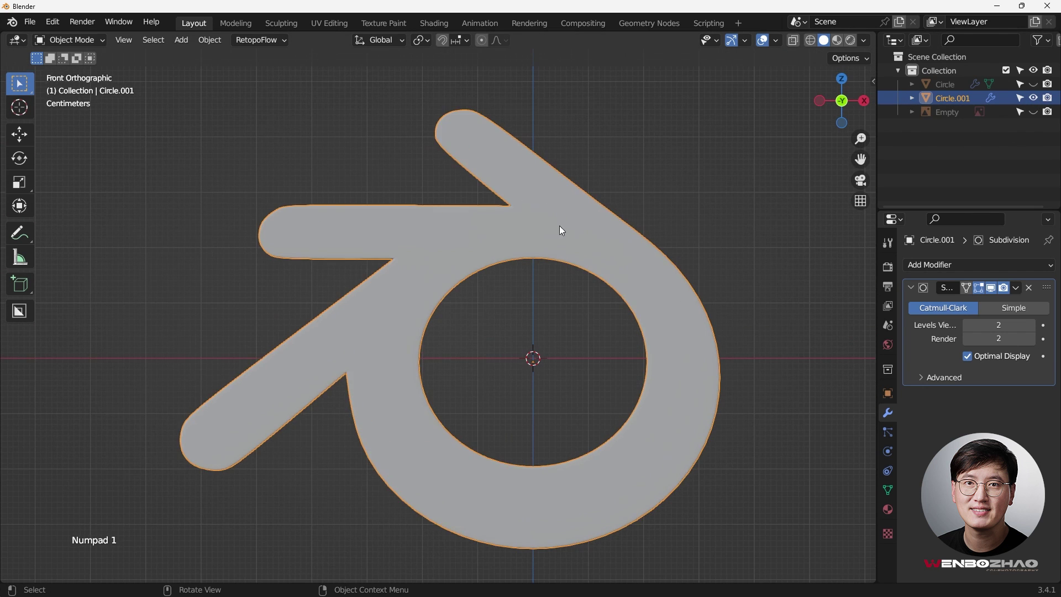
Step: Apply Shade Smooth to the logo in Object Mode
{"action": "key", "text": "Tab"}
{"action": "middle_click_drag", "start_coordinate": [536, 199], "coordinate": [589, 336]}
{"action": "key", "text": "Tab"}
{"action": "right_click", "coordinate": [551, 200]}
{"action": "left_click", "coordinate": [551, 200]}
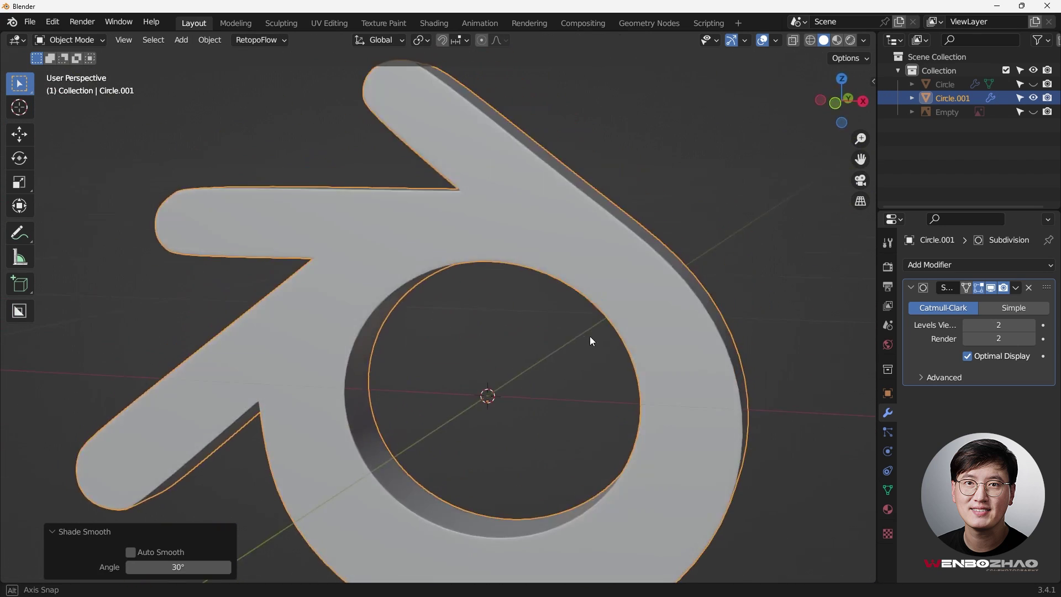
Step: Compare the smoothed logo with the reference image by temporarily showing the Empty
{"action": "key", "text": "KP_1"}
{"action": "key", "text": "Tab"}
{"action": "left_click", "coordinate": [517, 180]}
{"action": "left_click", "coordinate": [1034, 112]}
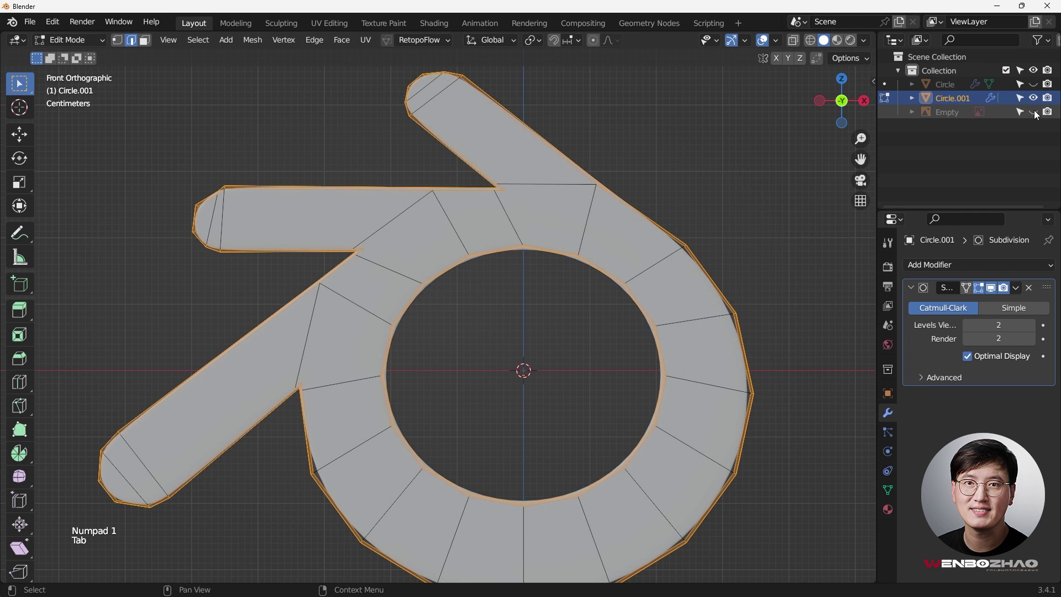
{"action": "key", "text": "Tab"}
{"action": "scroll", "coordinate": [608, 273], "scroll_direction": "down", "scroll_amount": 4}
{"action": "middle_click_drag", "start_coordinate": [605, 274], "coordinate": [672, 270]}
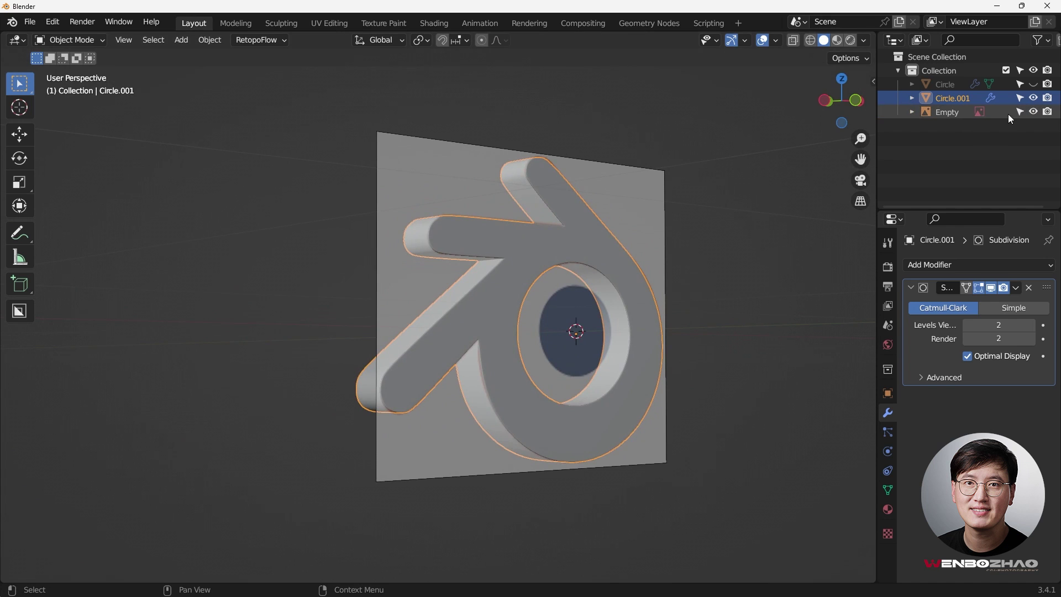
{"action": "left_click", "coordinate": [1033, 111]}
Step: Connect the front-face corner vertex between the top and middle arms to the nearby vertex on the ring hole in vertex mode
{"action": "key", "text": "Tab"}
{"action": "scroll", "coordinate": [517, 233], "scroll_direction": "up", "scroll_amount": 3}
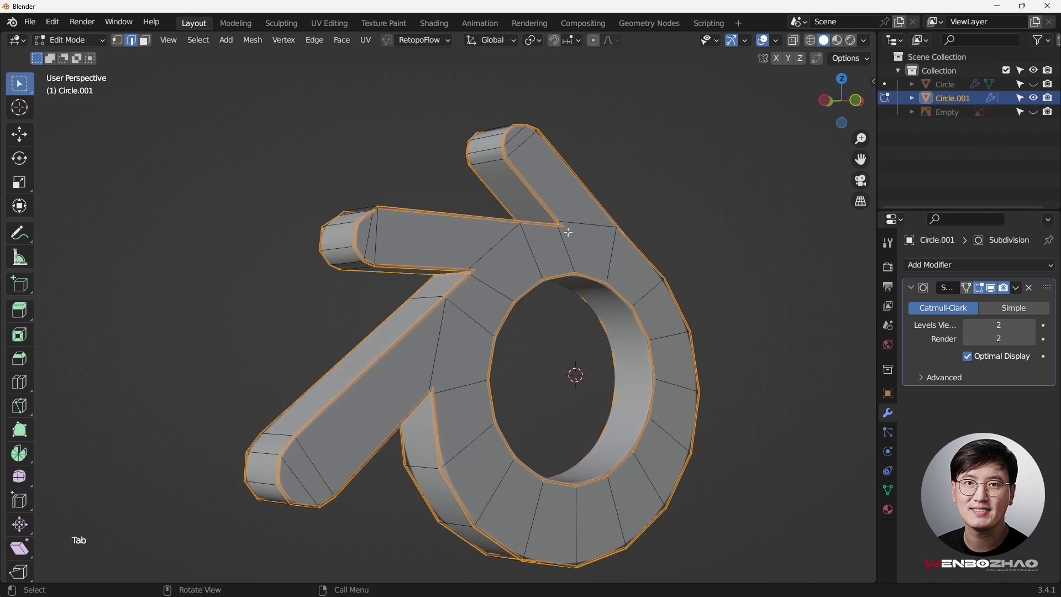
{"action": "key", "text": "KP_1"}
{"action": "key", "text": "1"}
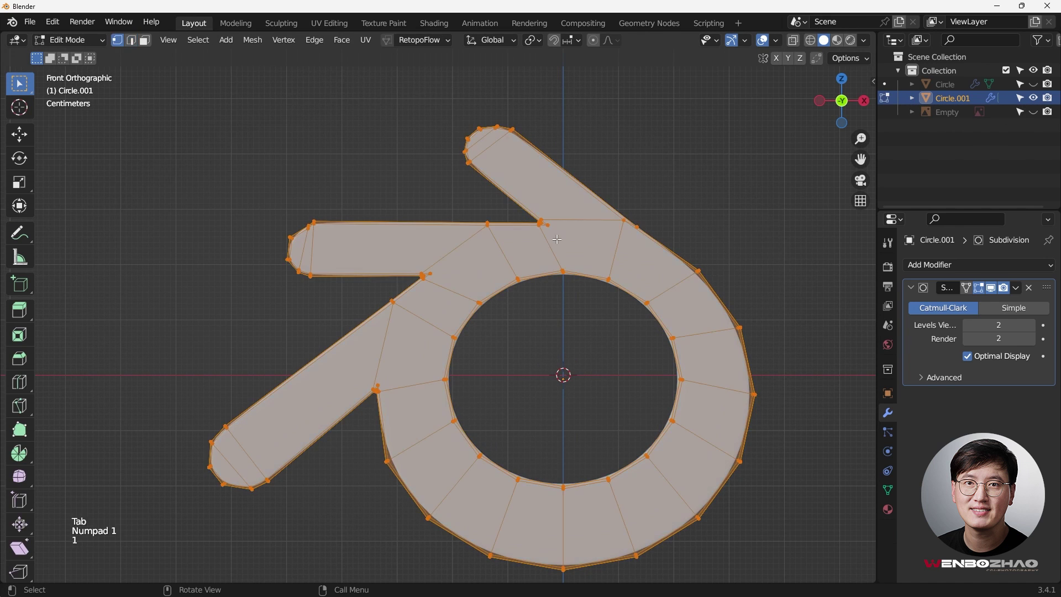
{"action": "left_click", "coordinate": [569, 238]}
{"action": "scroll", "coordinate": [572, 240], "scroll_direction": "up", "scroll_amount": 3}
{"action": "middle_click_drag", "start_coordinate": [571, 240], "coordinate": [541, 232]}
{"action": "scroll", "coordinate": [569, 235], "scroll_direction": "up", "scroll_amount": 3}
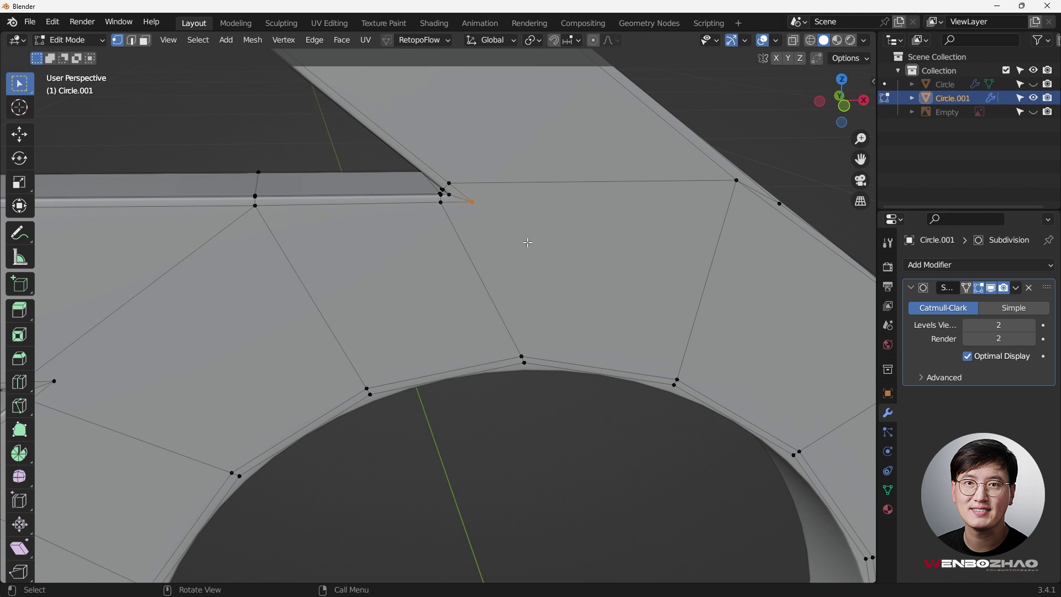
{"action": "left_click", "coordinate": [677, 380], "text": "shift"}
{"action": "scroll", "coordinate": [664, 334], "scroll_direction": "down", "scroll_amount": 8}
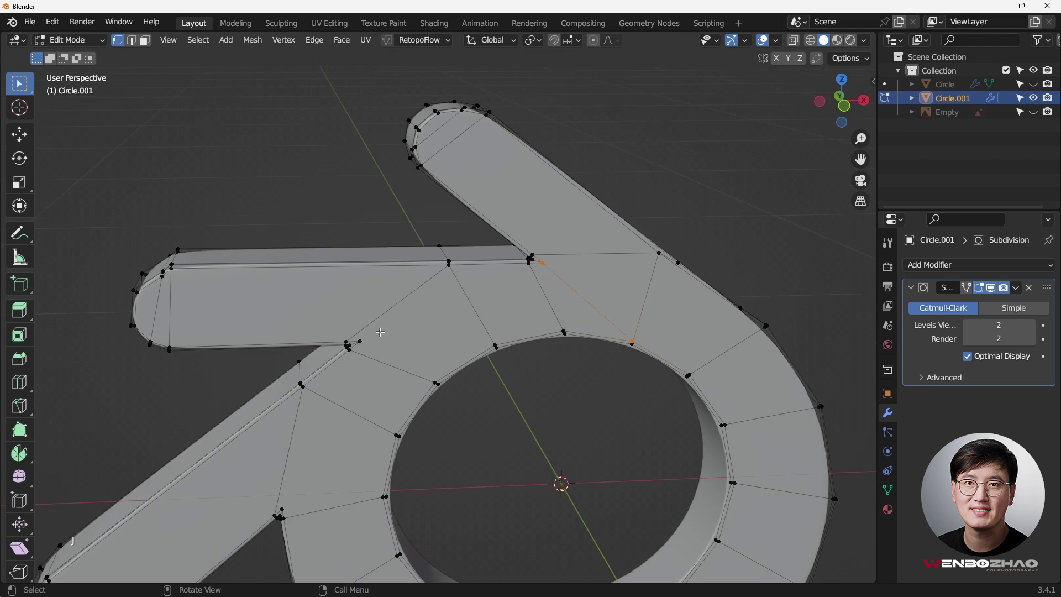
Step: Connect the front-face corner vertices between the middle and lowest arms and between the lowest arm and ring to vertices on the ring hole
{"action": "scroll", "coordinate": [409, 349], "scroll_direction": "up", "scroll_amount": 8}
{"action": "left_click", "coordinate": [591, 349], "text": "shift"}
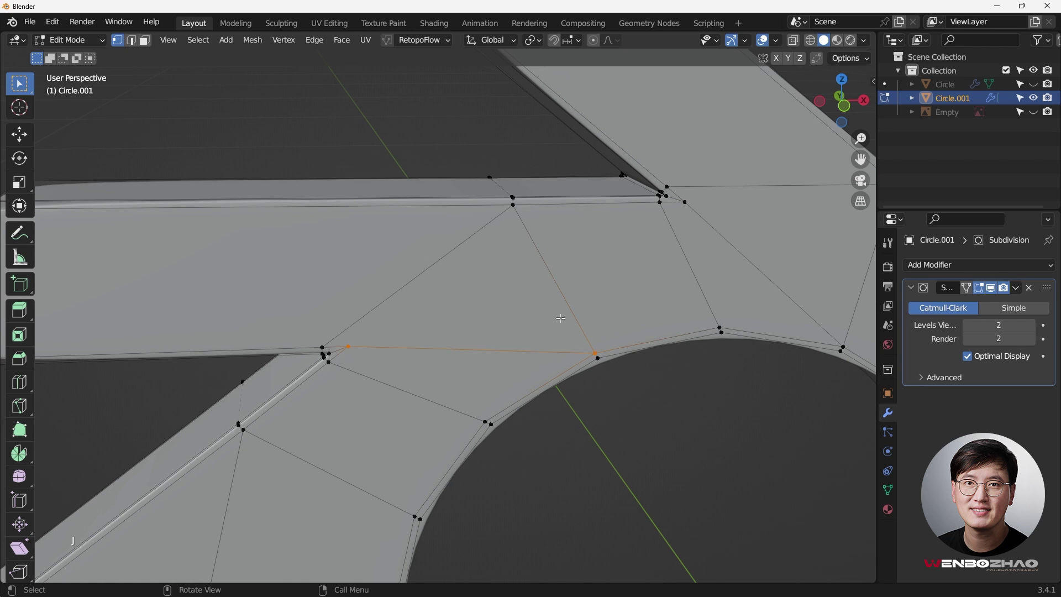
{"action": "scroll", "coordinate": [561, 318], "scroll_direction": "down", "scroll_amount": 8}
{"action": "scroll", "coordinate": [489, 332], "scroll_direction": "up", "scroll_amount": 8}
{"action": "left_click", "coordinate": [450, 395]}
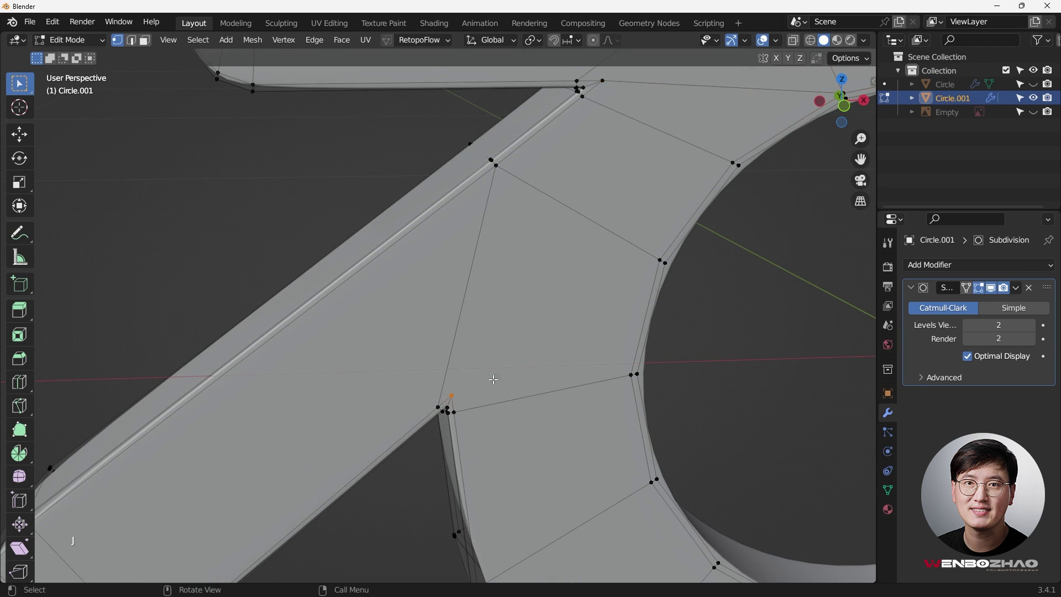
{"action": "left_click", "coordinate": [663, 262], "text": "shift"}
{"action": "scroll", "coordinate": [696, 258], "scroll_direction": "down", "scroll_amount": 5}
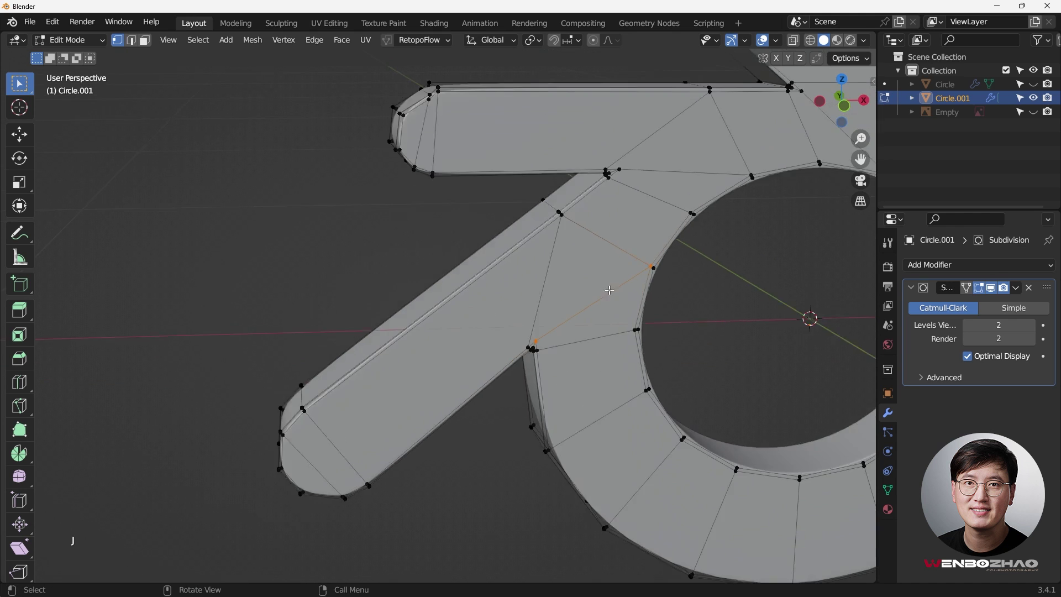
Step: Connect the back-face corner vertex between the lowest arm and ring to the nearby vertex on the ring hole
{"action": "middle_click_drag", "start_coordinate": [808, 315], "coordinate": [839, 270]}
{"action": "scroll", "coordinate": [359, 291], "scroll_direction": "up", "scroll_amount": 5}
{"action": "scroll", "coordinate": [359, 291], "scroll_direction": "up", "scroll_amount": 2}
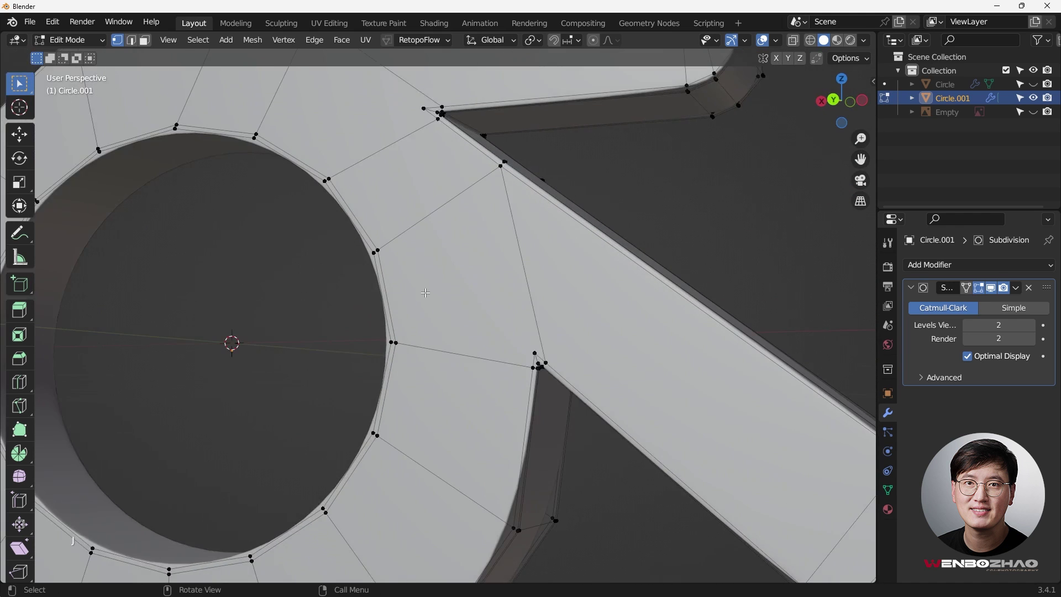
{"action": "middle_click_drag", "start_coordinate": [360, 290], "coordinate": [370, 239]}
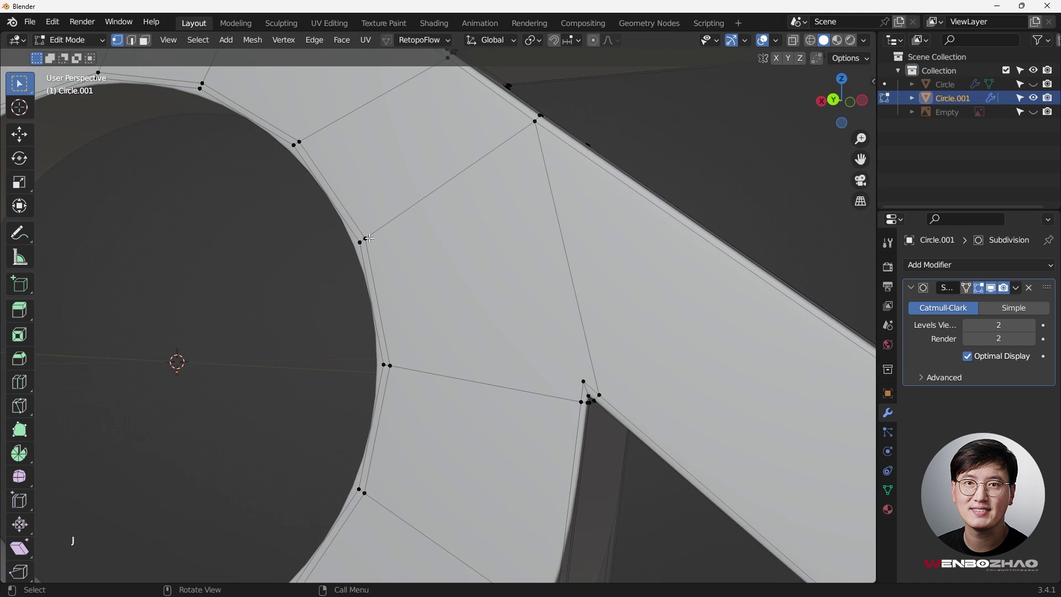
{"action": "left_click", "coordinate": [584, 381], "text": "shift"}
{"action": "key", "text": "j"}
{"action": "scroll", "coordinate": [672, 353], "scroll_direction": "down", "scroll_amount": 5}
{"action": "middle_click_drag", "start_coordinate": [672, 352], "coordinate": [391, 185]}
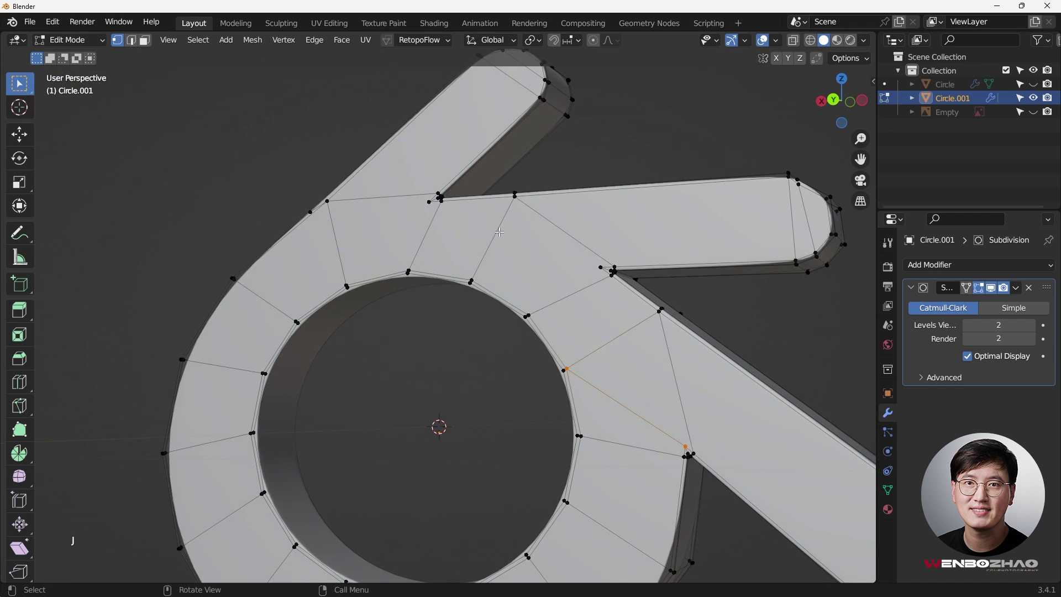
Step: Connect the back-face corner vertex between the top and middle arms to the nearby vertex on the ring hole
{"action": "scroll", "coordinate": [392, 186], "scroll_direction": "up", "scroll_amount": 4}
{"action": "left_click", "coordinate": [378, 176]}
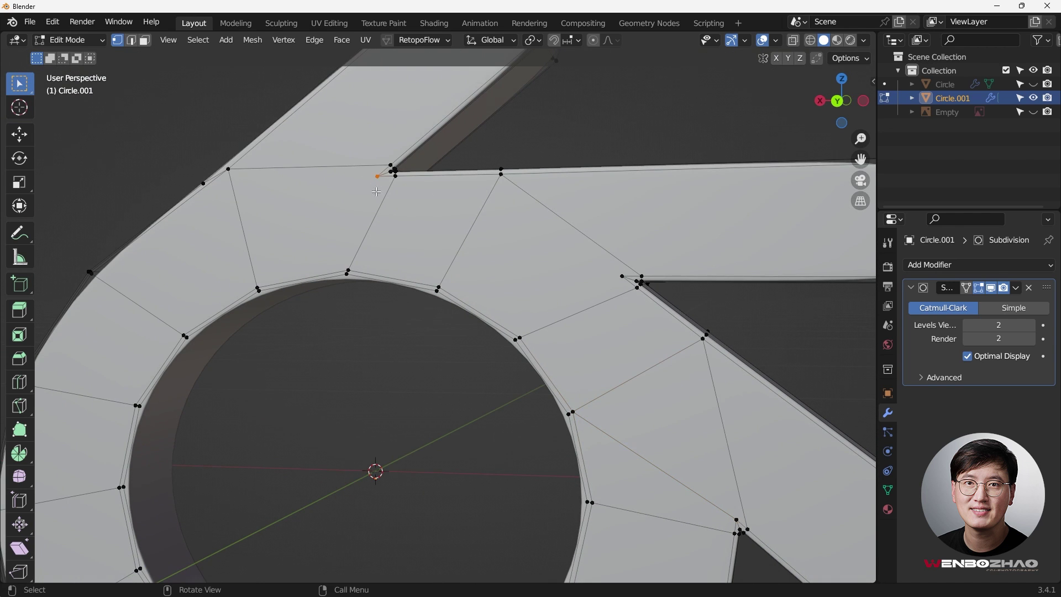
{"action": "left_click", "coordinate": [258, 289], "text": "shift"}
{"action": "scroll", "coordinate": [306, 255], "scroll_direction": "down", "scroll_amount": 3}
{"action": "scroll", "coordinate": [446, 260], "scroll_direction": "up", "scroll_amount": 3}
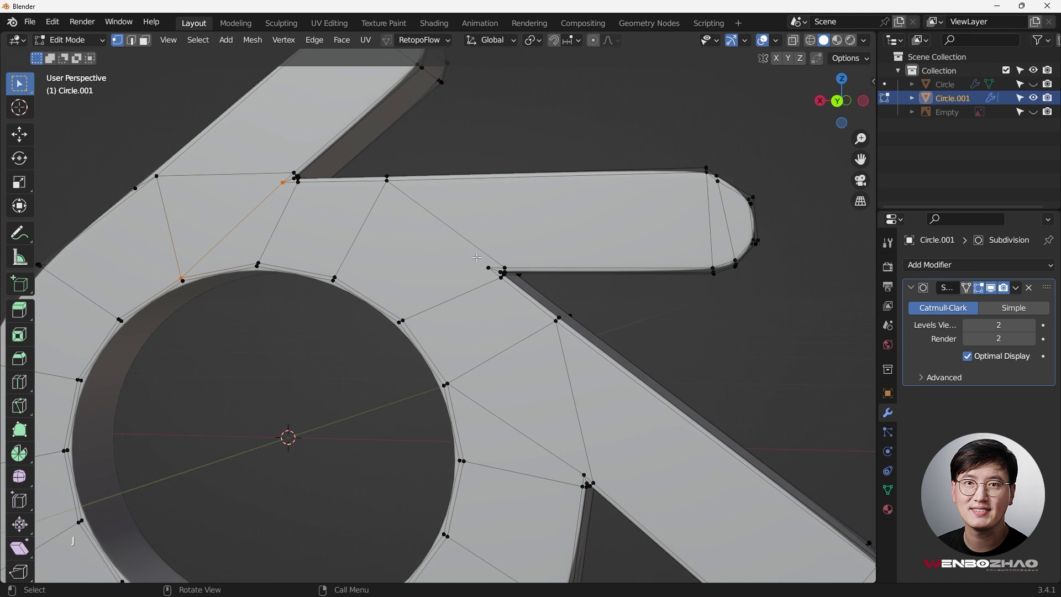
Step: Connect the back-face corner vertex between the middle and lowest arms to the nearby vertex on the ring hole
{"action": "left_click", "coordinate": [485, 267]}
{"action": "scroll", "coordinate": [337, 283], "scroll_direction": "up", "scroll_amount": 3}
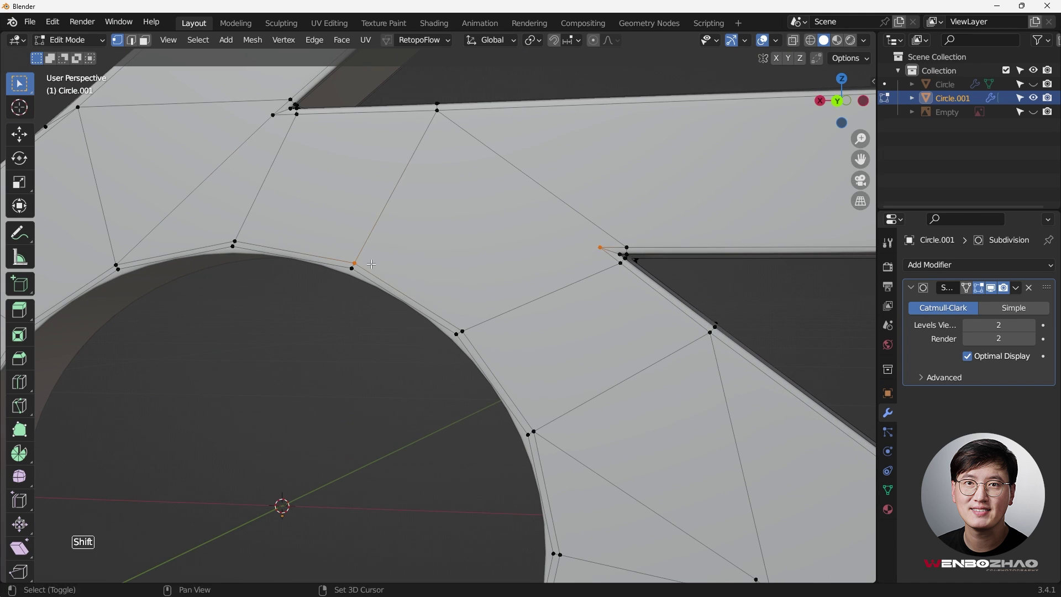
{"action": "left_click", "coordinate": [352, 264], "text": "shift"}
{"action": "key", "text": "j"}
{"action": "scroll", "coordinate": [354, 260], "scroll_direction": "down", "scroll_amount": 3}
Step: Examine the logo's topology up close, temporarily turning off the Subdivision modifier's viewport display
{"action": "middle_click_drag", "start_coordinate": [486, 243], "coordinate": [469, 282]}
{"action": "scroll", "coordinate": [541, 231], "scroll_direction": "up", "scroll_amount": 4}
{"action": "middle_click_drag", "start_coordinate": [541, 231], "coordinate": [581, 241]}
{"action": "scroll", "coordinate": [586, 242], "scroll_direction": "up", "scroll_amount": 6}
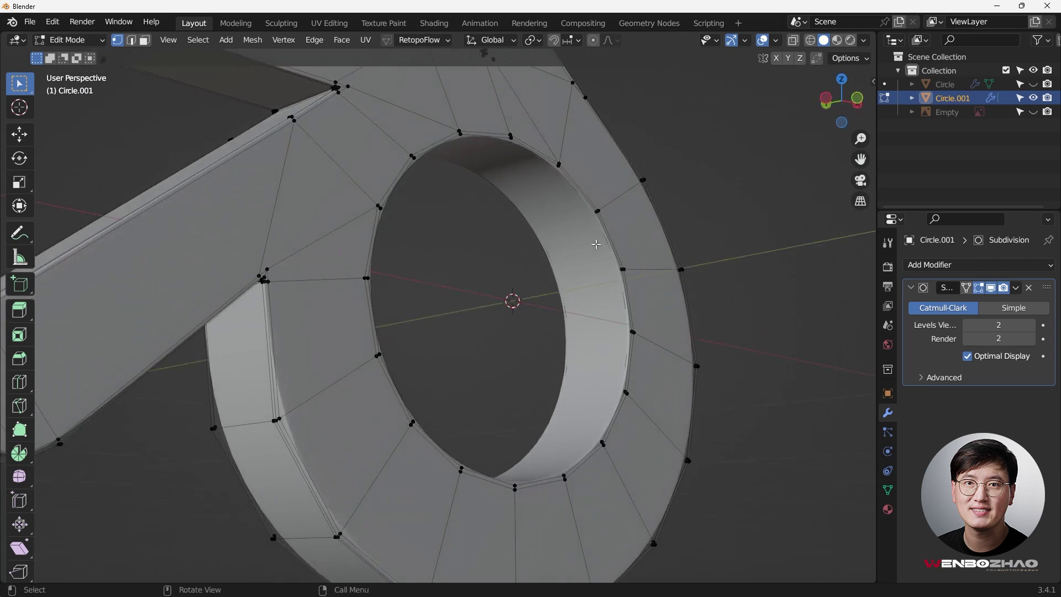
{"action": "left_click", "coordinate": [991, 287]}
{"action": "middle_click_drag", "start_coordinate": [567, 261], "coordinate": [568, 217]}
{"action": "scroll", "coordinate": [553, 276], "scroll_direction": "up", "scroll_amount": 5}
{"action": "left_click", "coordinate": [991, 288]}
{"action": "scroll", "coordinate": [543, 292], "scroll_direction": "down", "scroll_amount": 5}
Step: Return to Object Mode in front view, unhide the inner Circle object and select it
{"action": "key", "text": "Tab"}
{"action": "scroll", "coordinate": [507, 252], "scroll_direction": "down", "scroll_amount": 3}
{"action": "key", "text": "KP_1"}
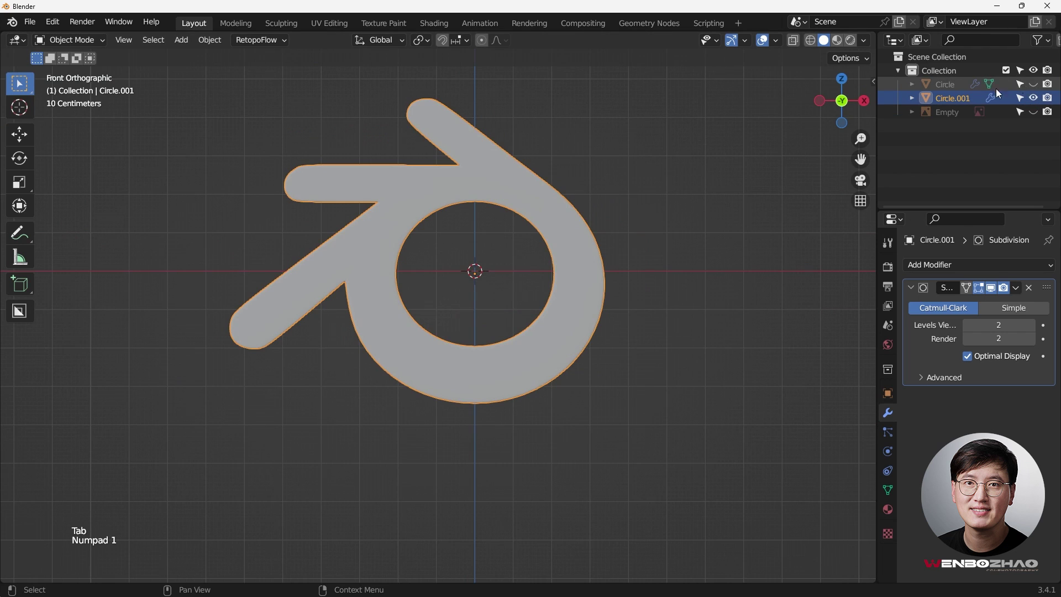
{"action": "left_click", "coordinate": [1033, 84]}
{"action": "left_click", "coordinate": [958, 84]}
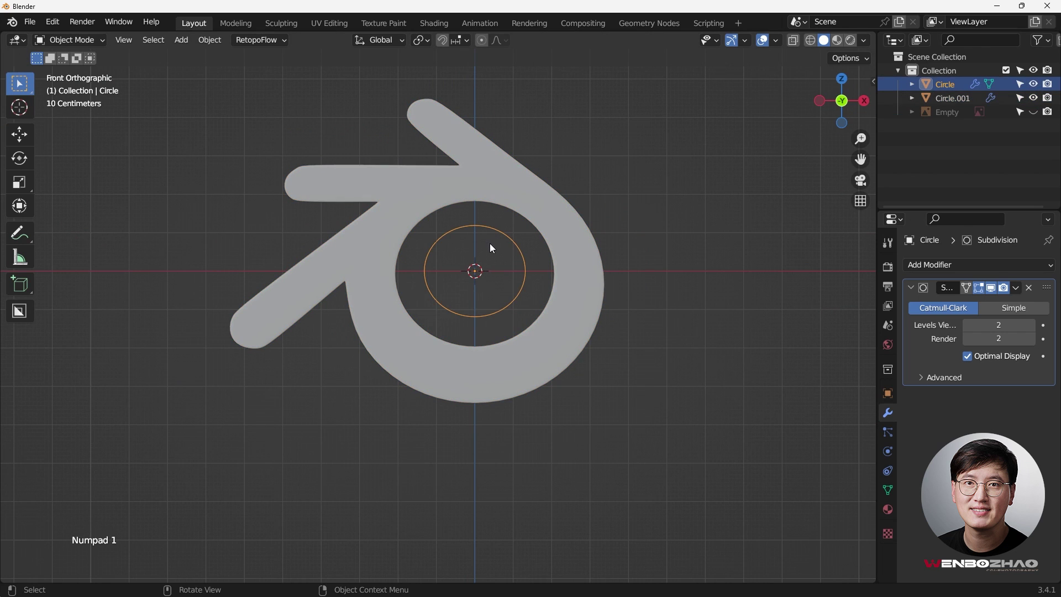
Step: Fill the inner circle in Edit Mode using Grid Fill with a span of 4
{"action": "key", "text": "Tab"}
{"action": "scroll", "coordinate": [489, 247], "scroll_direction": "up", "scroll_amount": 1}
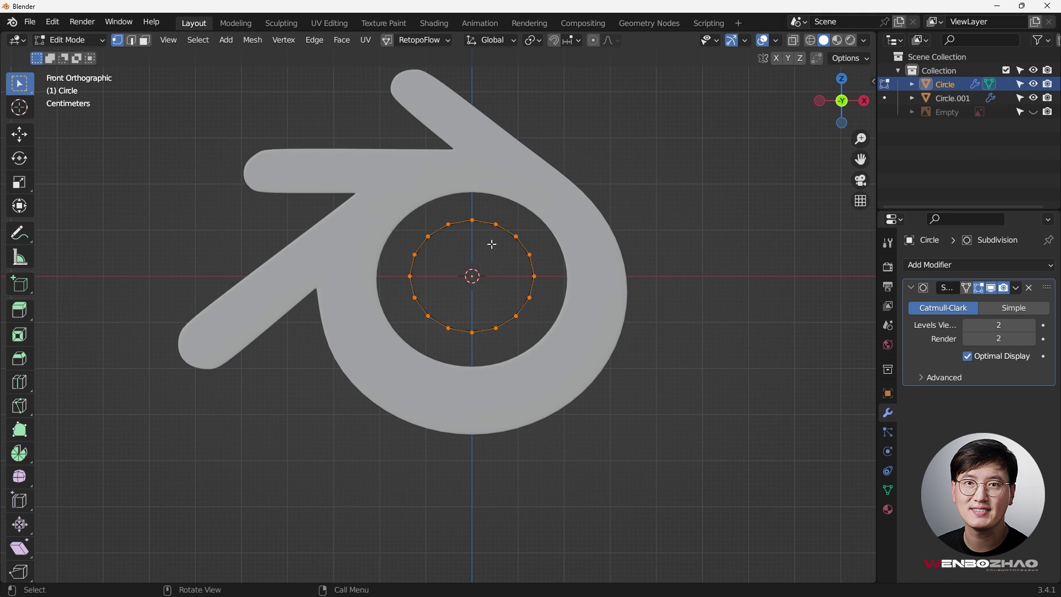
{"action": "key", "text": "ctrl+f"}
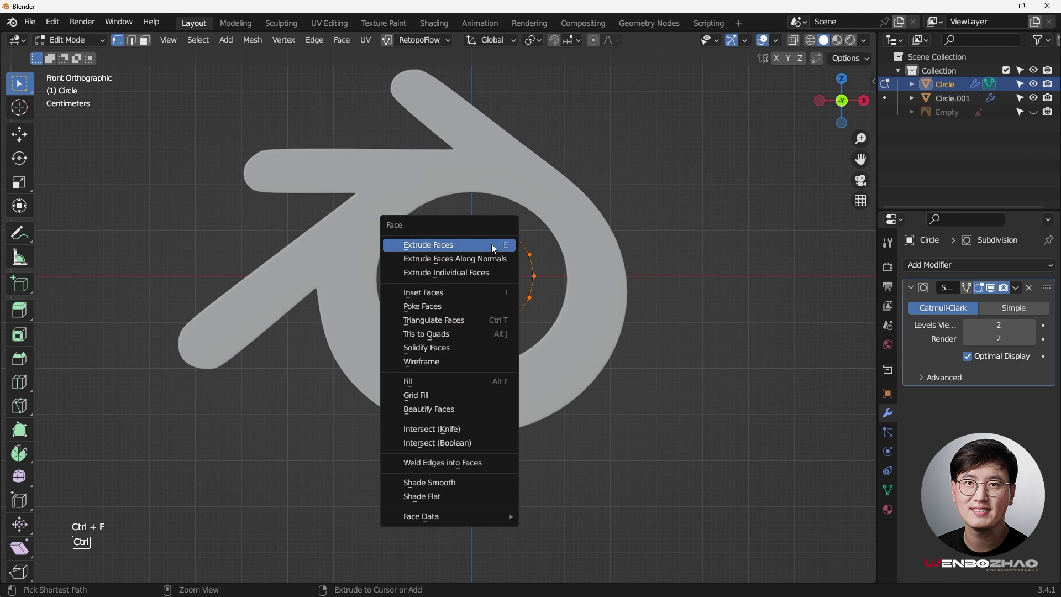
{"action": "left_click", "coordinate": [462, 396]}
{"action": "scroll", "coordinate": [504, 246], "scroll_direction": "up", "scroll_amount": 1}
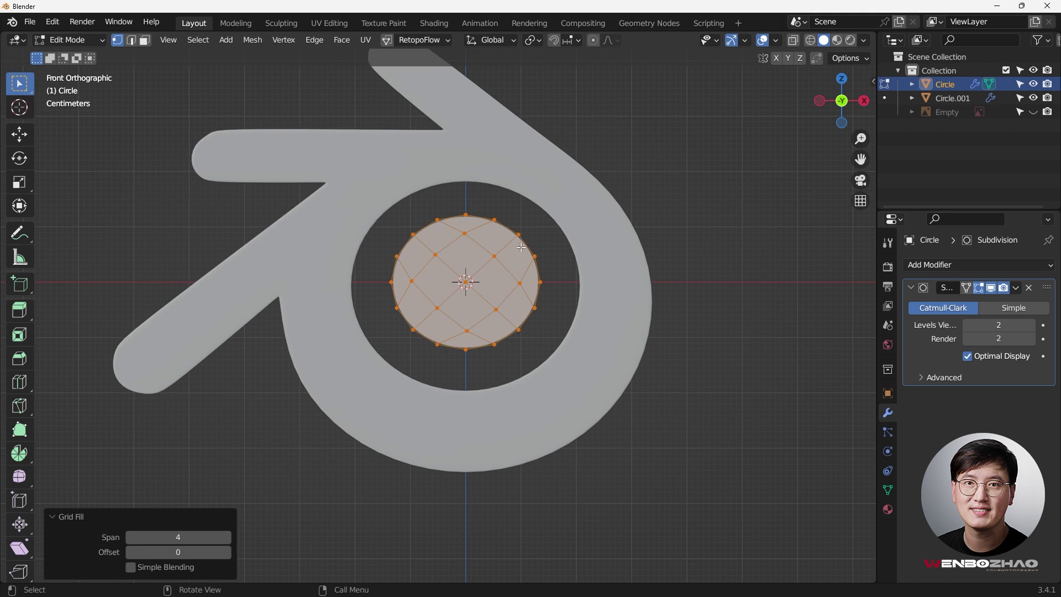
Step: Extrude the filled inner disc 0.1 m along global Y to match the logo's thickness in right view
{"action": "middle_click_drag", "start_coordinate": [541, 214], "coordinate": [486, 226]}
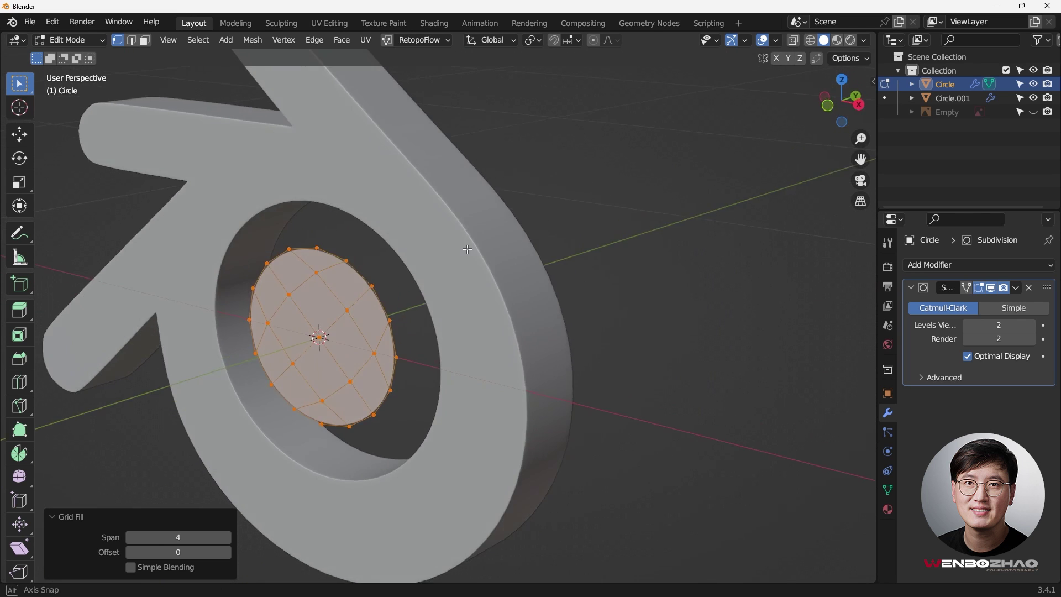
{"action": "key", "text": "KP_3"}
{"action": "key", "text": "alt+z"}
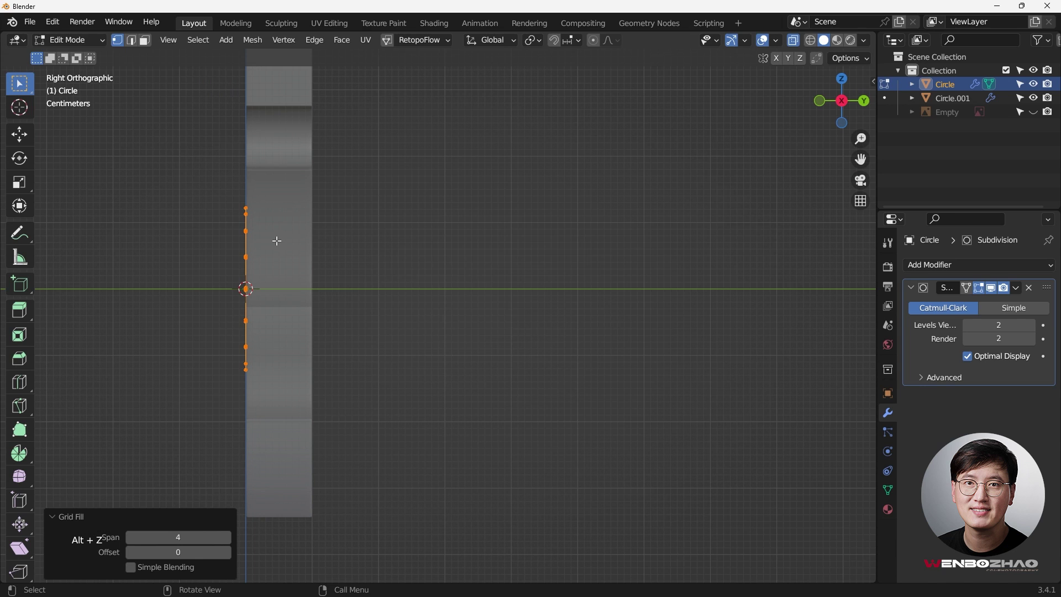
{"action": "key", "text": "e"}
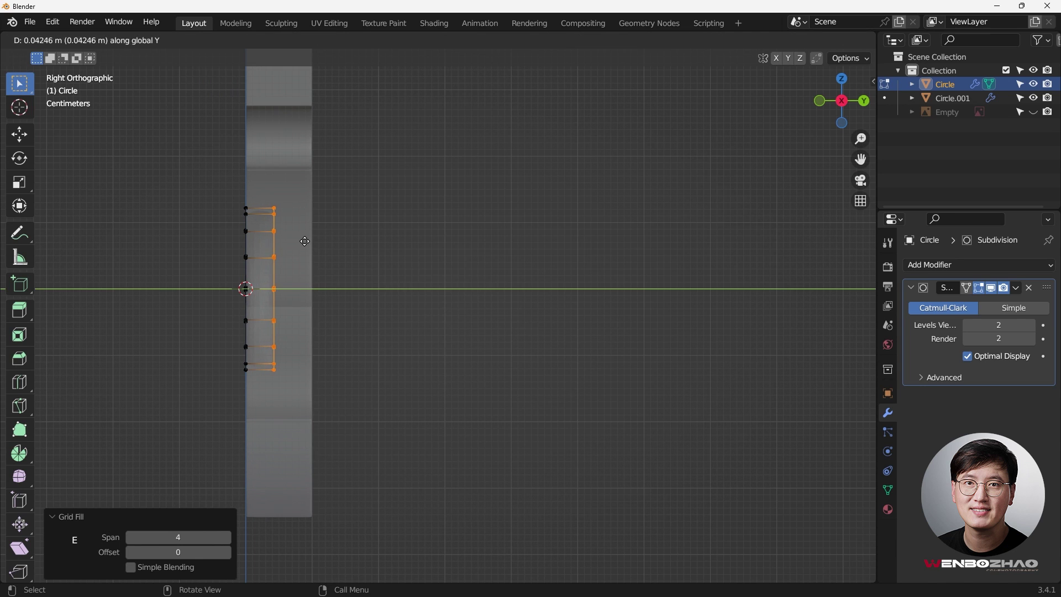
{"action": "key", "text": "ctrl"}
{"action": "left_click", "coordinate": [342, 243]}
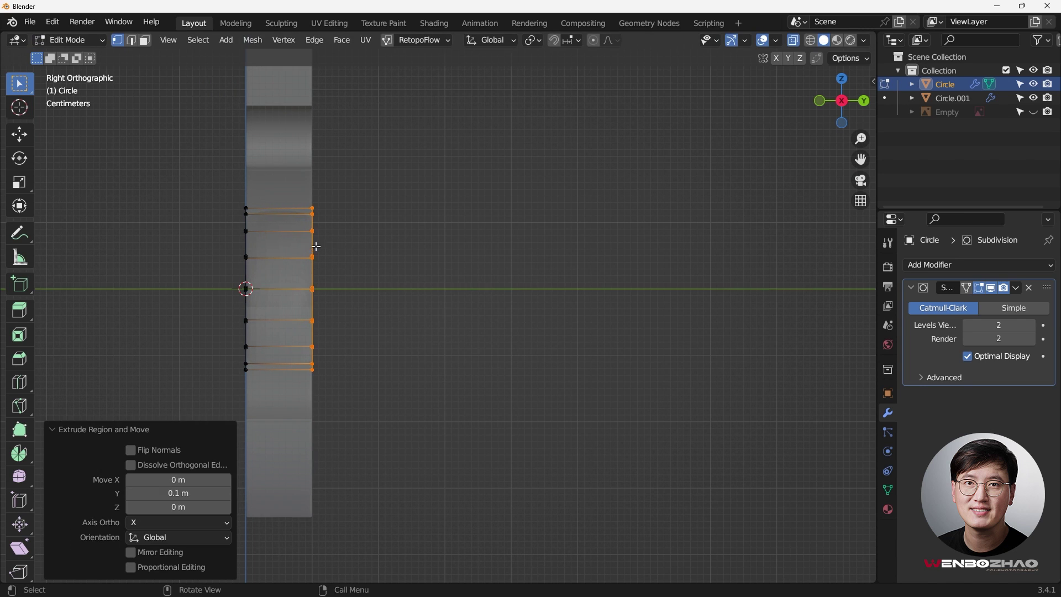
{"action": "middle_click_drag", "start_coordinate": [342, 244], "coordinate": [420, 271]}
{"action": "key", "text": "Tab"}
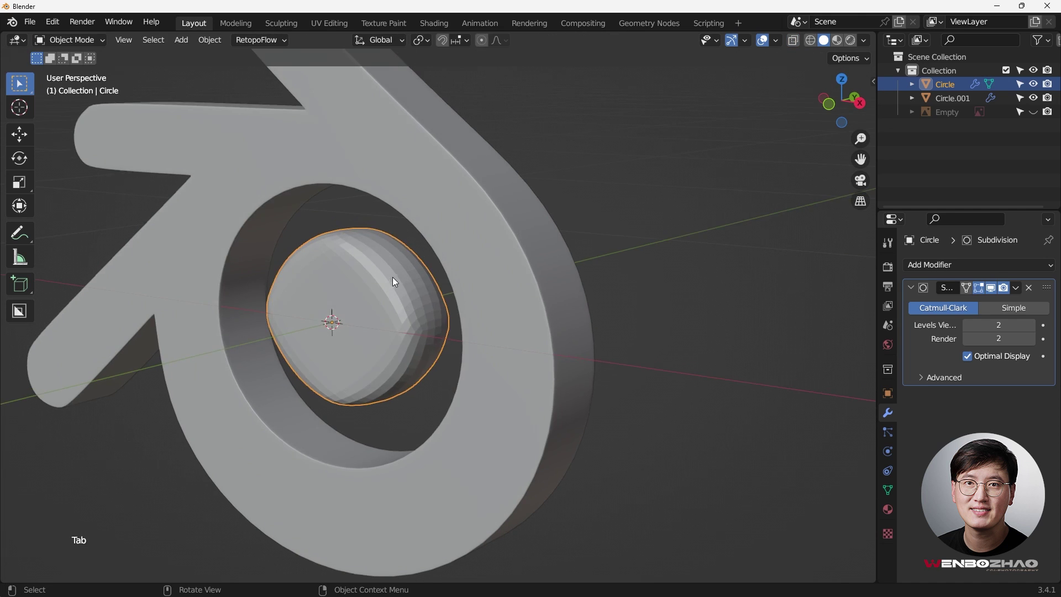
{"action": "key", "text": "ctrl+z"}
{"action": "key", "text": "ctrl+z"}
{"action": "key", "text": "ctrl+z"}
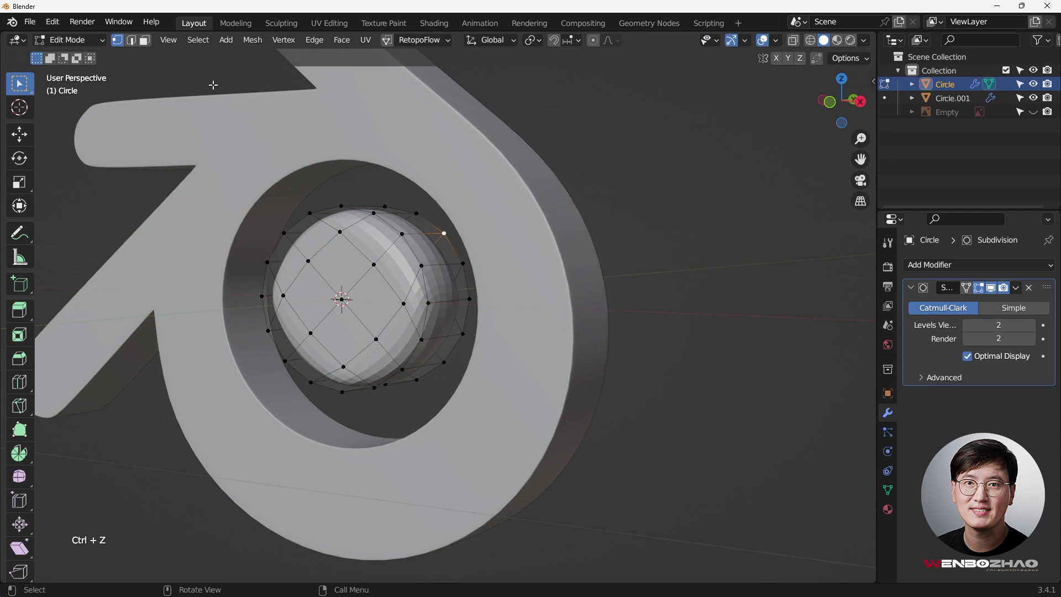
Step: Turn off the disc's Subdivision viewport display and select its sharp edges in edge mode at 30° sharpness
{"action": "left_click", "coordinate": [134, 41]}
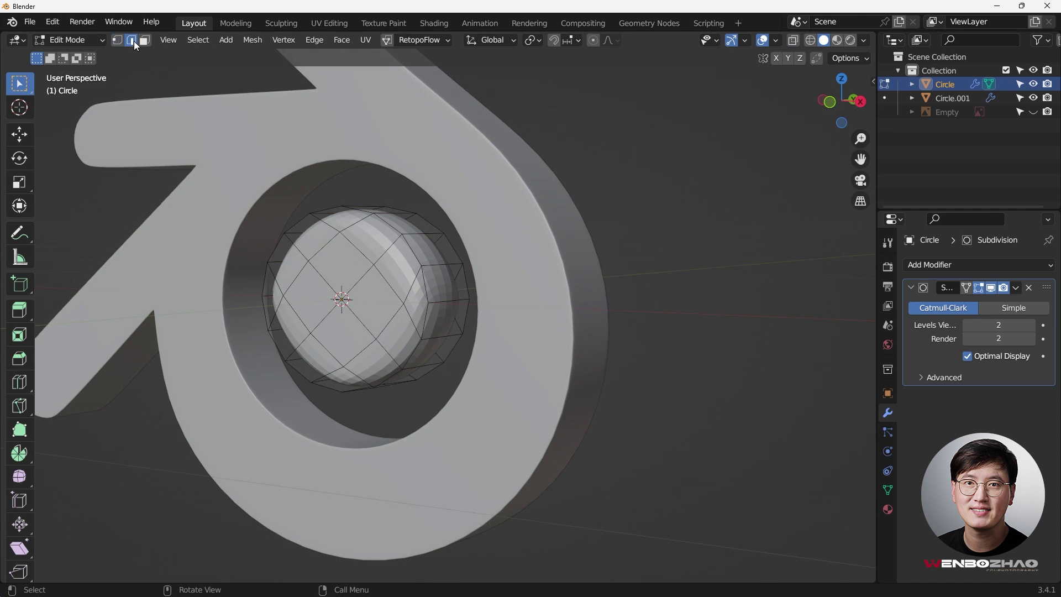
{"action": "left_click", "coordinate": [989, 287]}
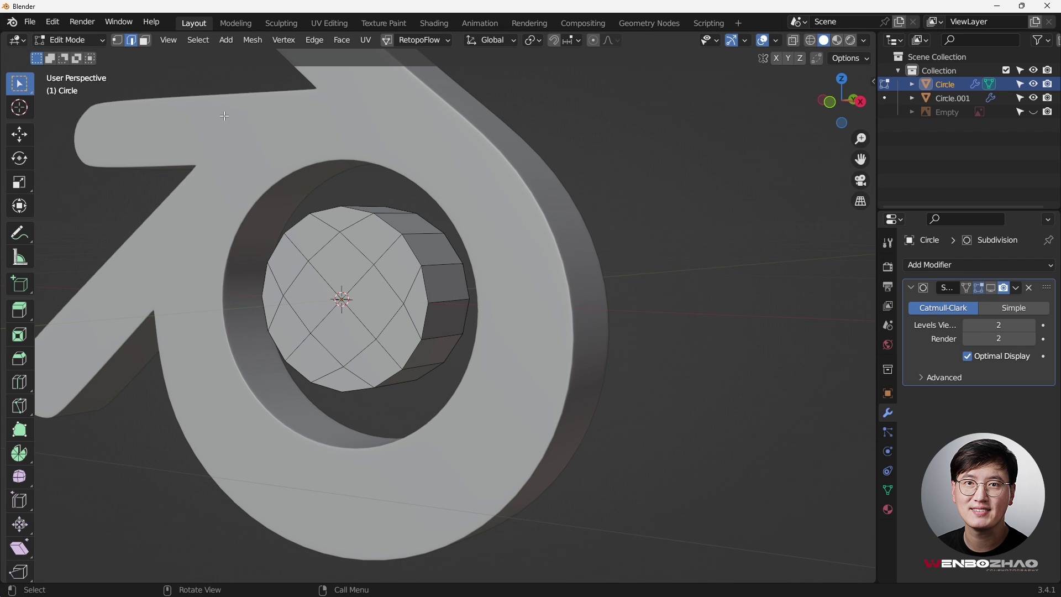
{"action": "left_click", "coordinate": [193, 41]}
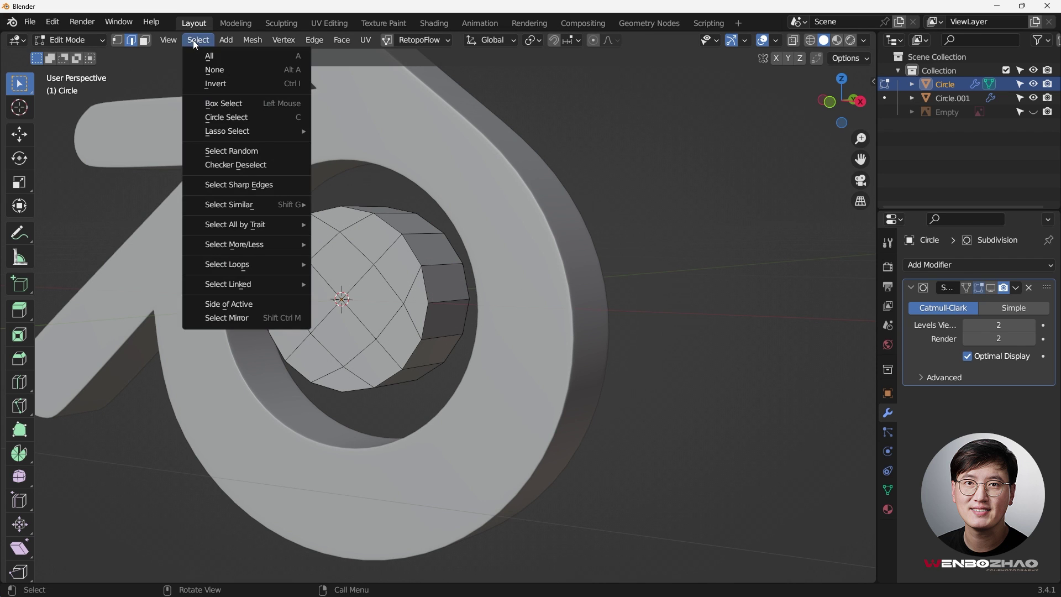
{"action": "left_click", "coordinate": [224, 187]}
{"action": "middle_click_drag", "start_coordinate": [425, 245], "coordinate": [460, 240]}
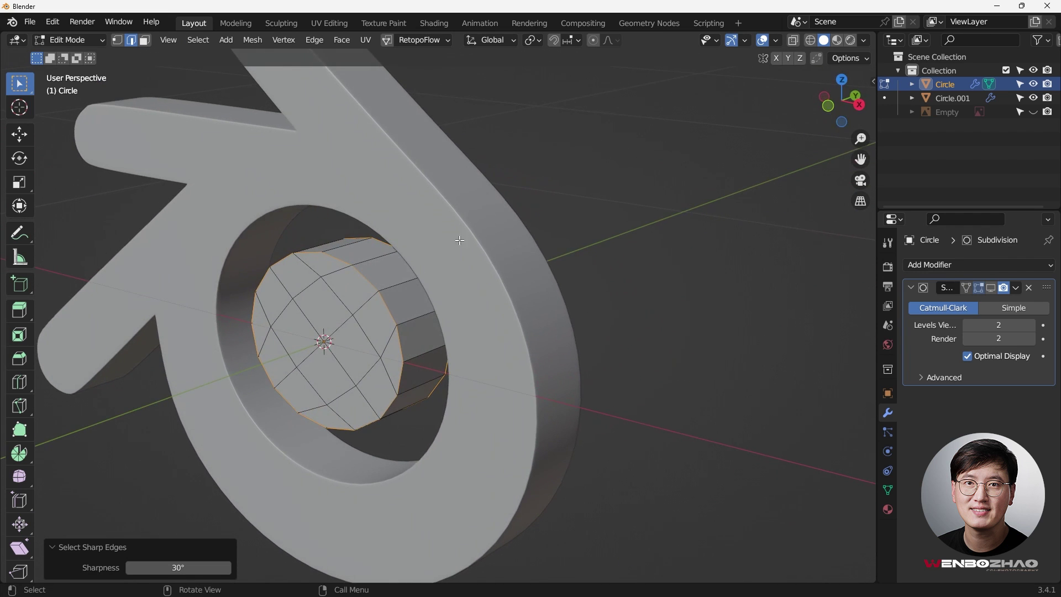
Step: Bevel the disc's sharp edges with a width of 0.02 m and 2 segments
{"action": "key", "text": "ctrl+b"}
{"action": "left_click", "coordinate": [559, 165]}
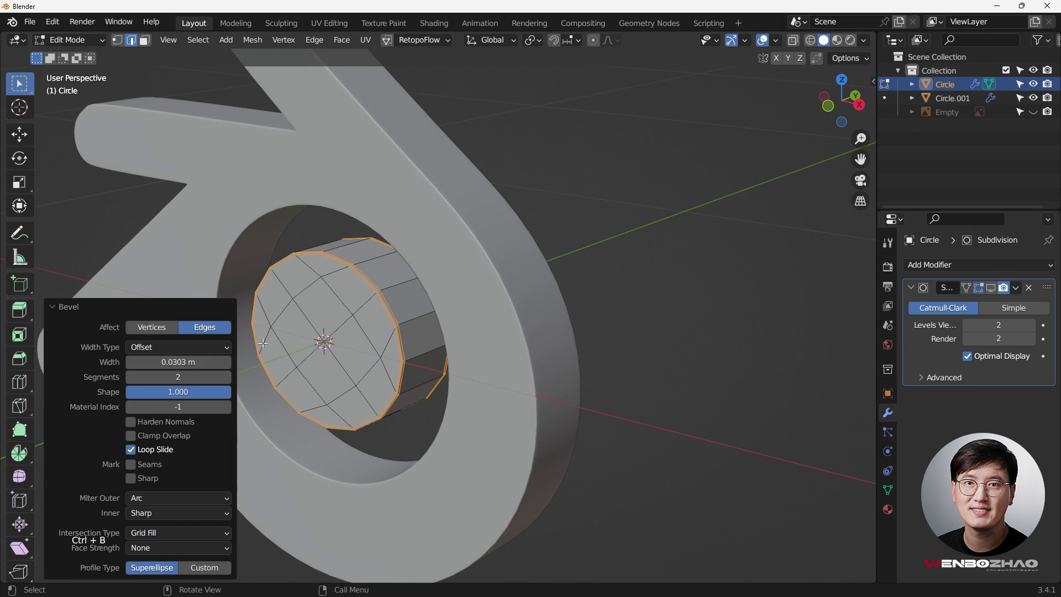
{"action": "left_click", "coordinate": [182, 363]}
{"action": "left_click_drag", "start_coordinate": [143, 362], "coordinate": [206, 360]}
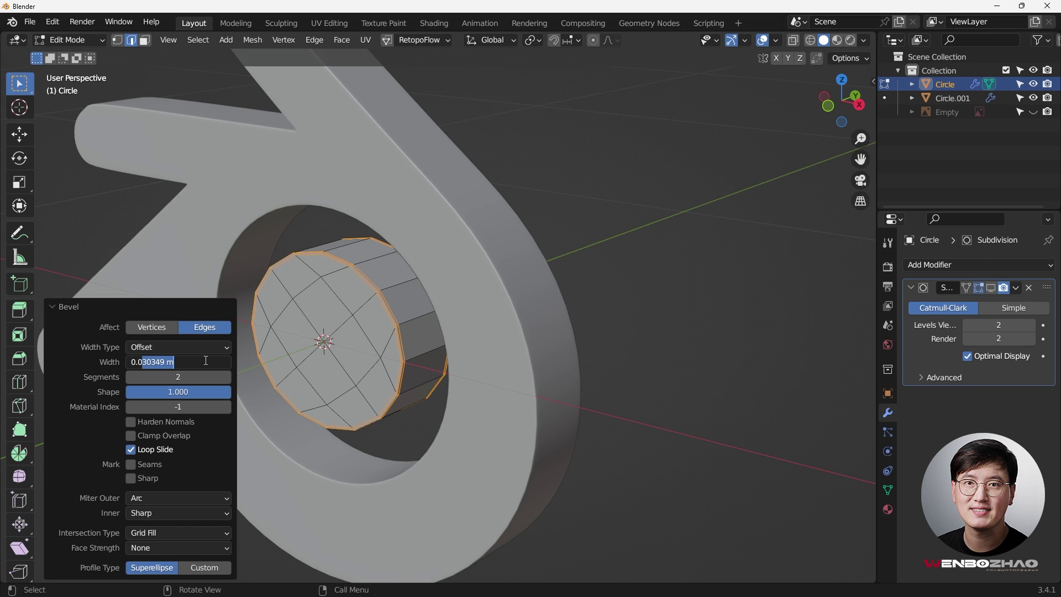
{"action": "type", "text": "02"}
{"action": "key", "text": "Return"}
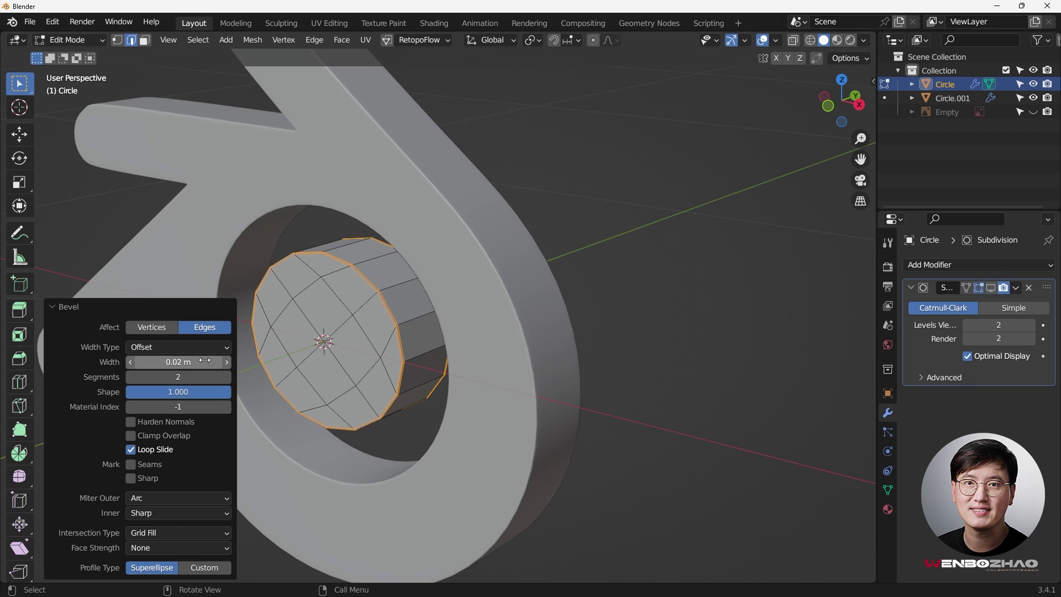
{"action": "key", "text": "Return"}
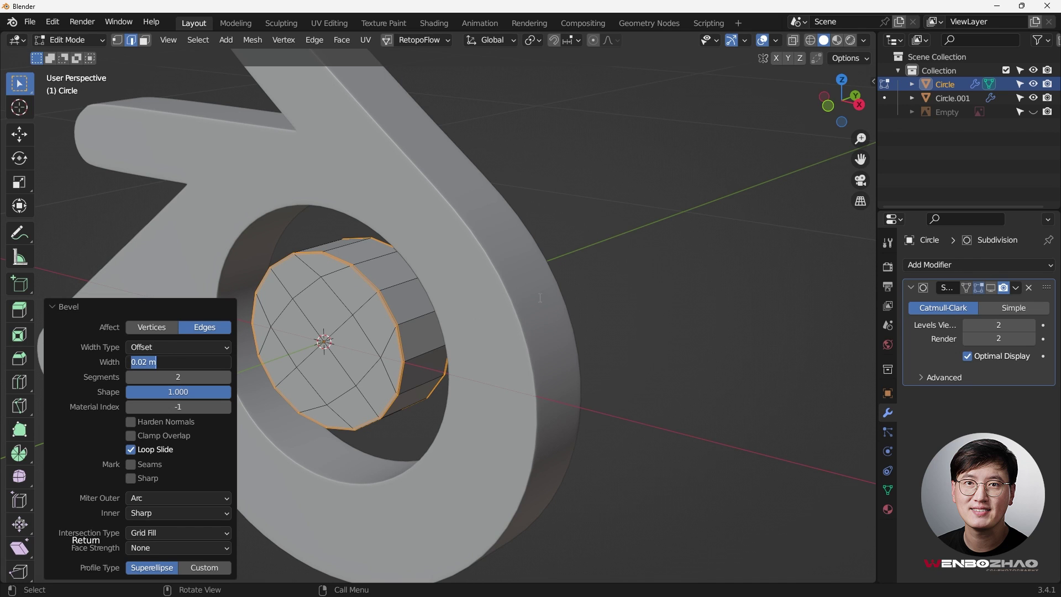
Step: Turn the Subdivision viewport display back on for the disc in Object Mode and apply Shade Smooth
{"action": "key", "text": "Tab"}
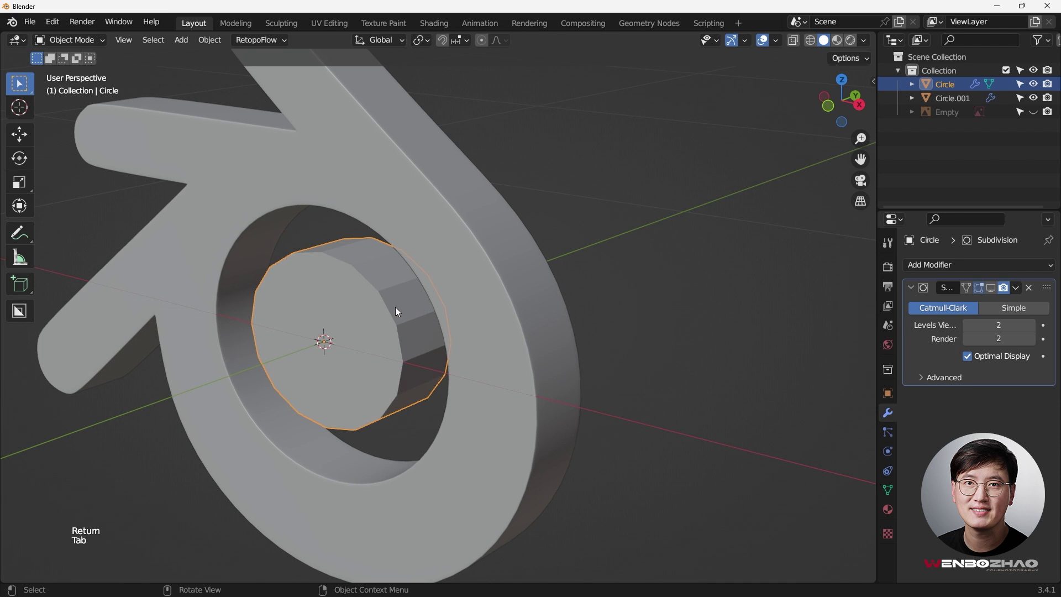
{"action": "left_click", "coordinate": [988, 289]}
{"action": "scroll", "coordinate": [381, 274], "scroll_direction": "up", "scroll_amount": 4}
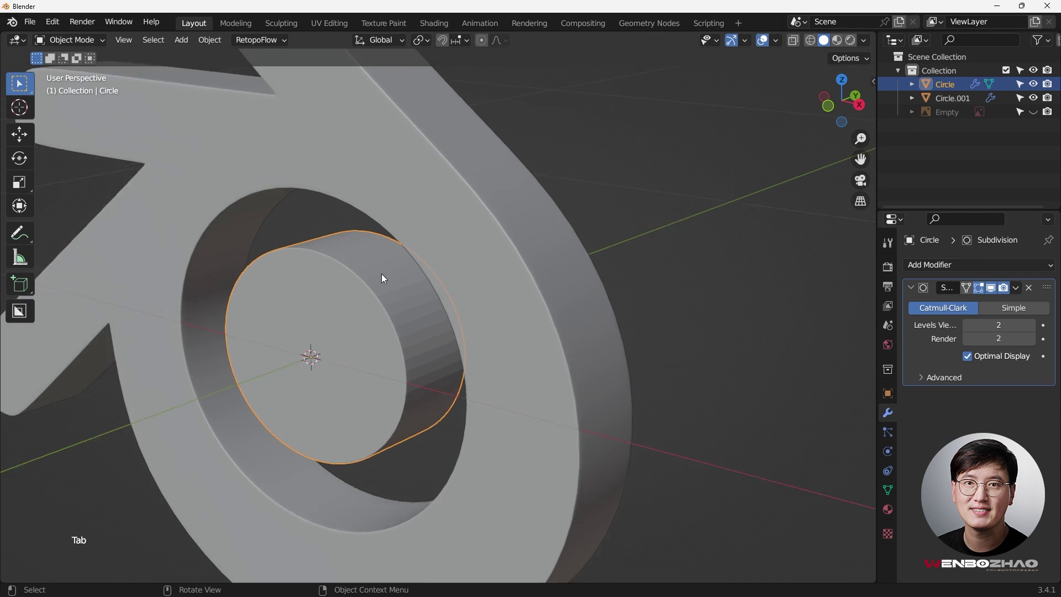
{"action": "right_click", "coordinate": [382, 274]}
{"action": "left_click", "coordinate": [376, 274]}
Step: Examine the finished logo from the front and at an angle, checking both objects' meshes briefly in Edit Mode
{"action": "scroll", "coordinate": [387, 298], "scroll_direction": "down", "scroll_amount": 3}
{"action": "middle_click_drag", "start_coordinate": [403, 321], "coordinate": [526, 264]}
{"action": "scroll", "coordinate": [449, 293], "scroll_direction": "down", "scroll_amount": 2}
{"action": "key", "text": "KP_1"}
{"action": "scroll", "coordinate": [487, 273], "scroll_direction": "up", "scroll_amount": 2}
{"action": "left_click", "coordinate": [459, 269]}
{"action": "scroll", "coordinate": [437, 276], "scroll_direction": "down", "scroll_amount": 3}
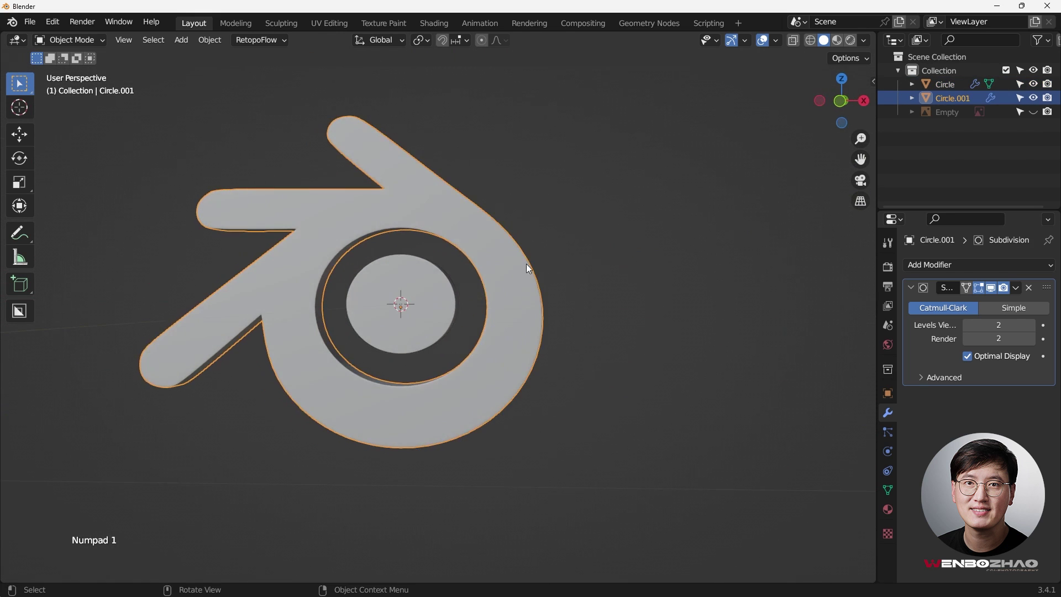
{"action": "middle_click_drag", "start_coordinate": [615, 252], "coordinate": [520, 311]}
{"action": "left_click", "coordinate": [466, 282]}
{"action": "key", "text": "Tab"}
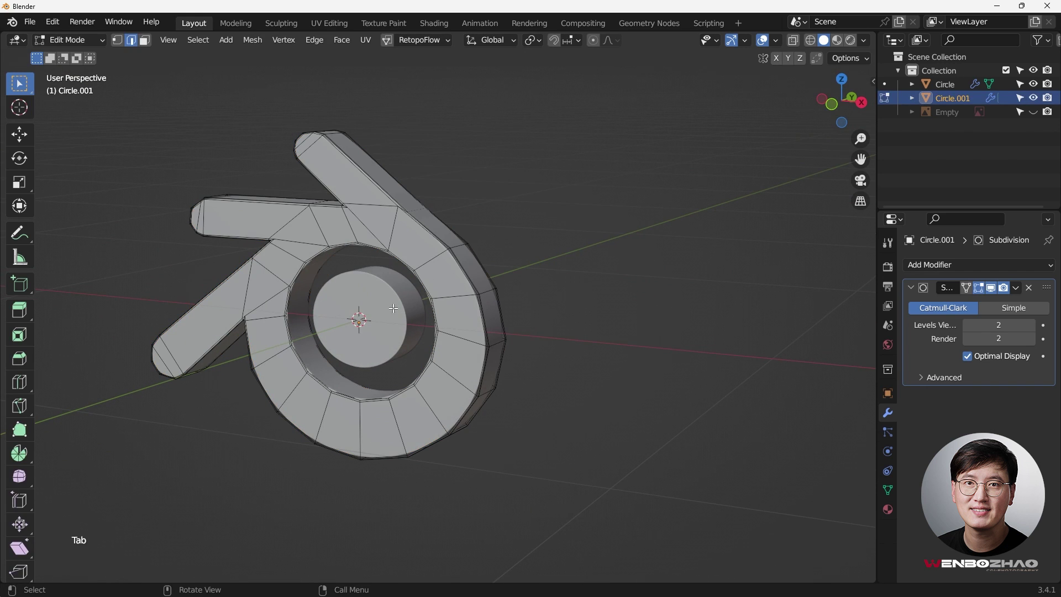
{"action": "key", "text": "Tab"}
{"action": "left_click", "coordinate": [364, 330]}
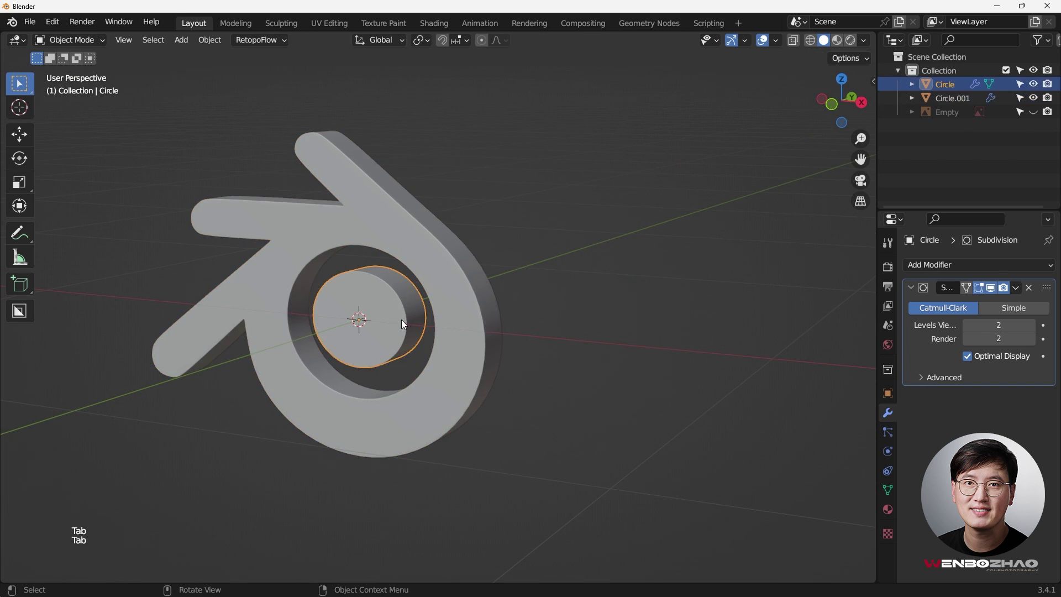
{"action": "key", "text": "Tab"}
{"action": "key", "text": "Tab"}
{"action": "middle_click_drag", "start_coordinate": [520, 314], "coordinate": [559, 327]}
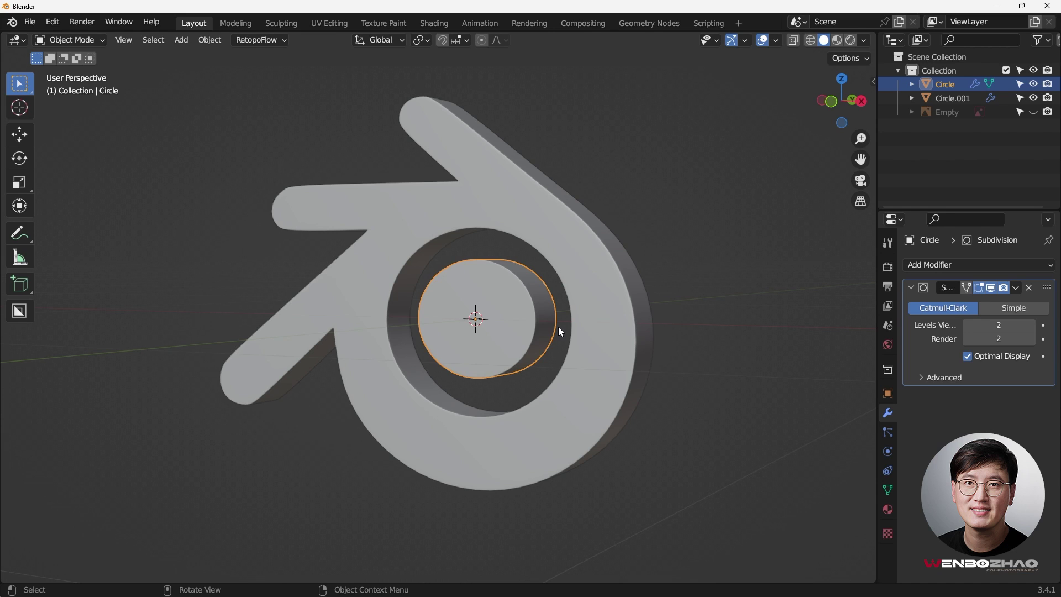
{"action": "scroll", "coordinate": [558, 327], "scroll_direction": "down", "scroll_amount": 2}
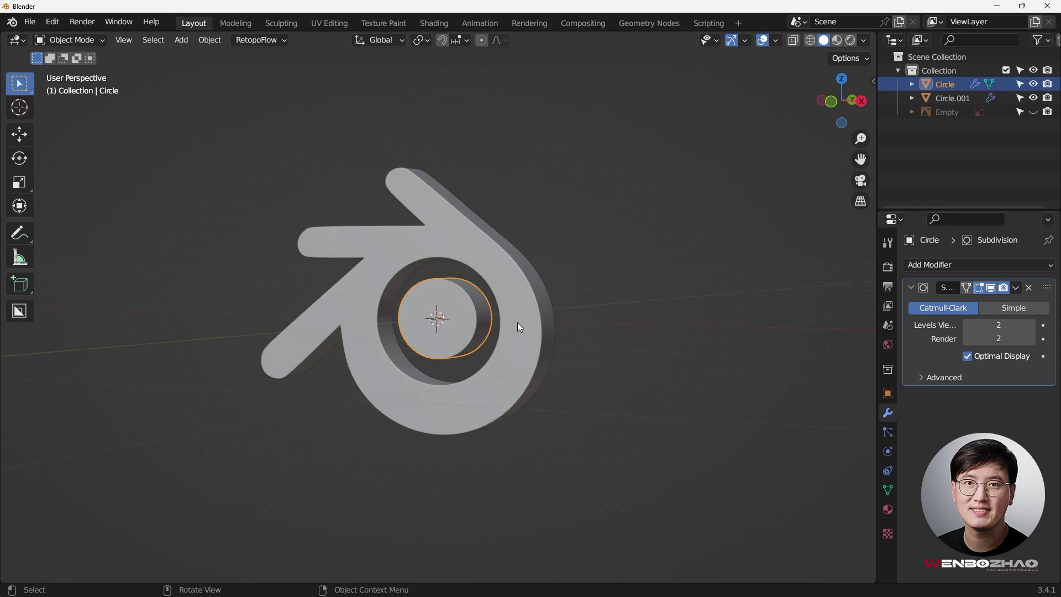